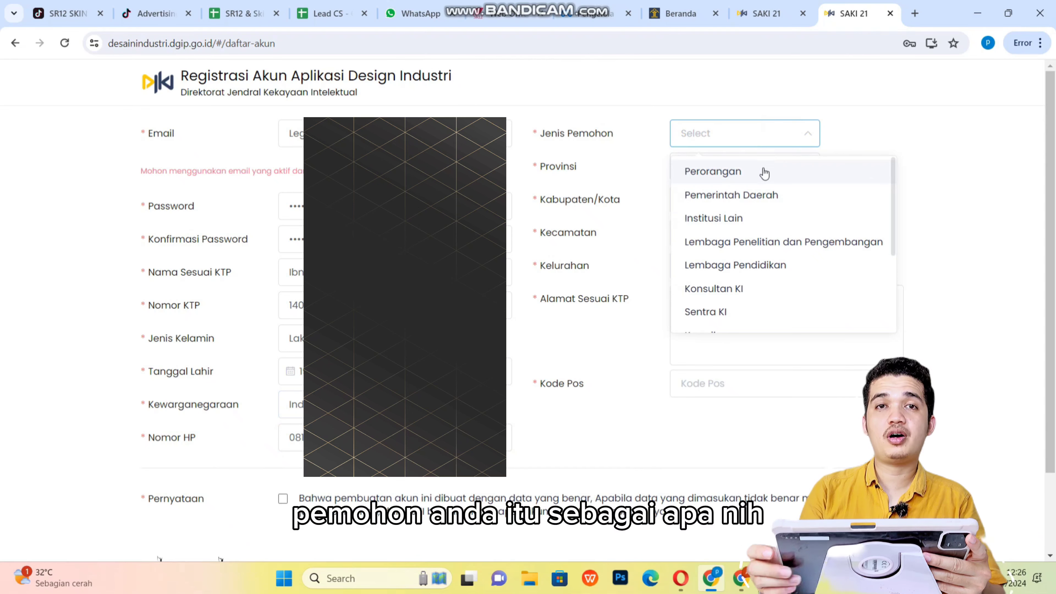
Choose Konsultan KI as the applicant type and enter the postal code.
scroll(745, 278, "down", 3)
scroll(742, 253, "up", 2)
left_click(744, 252)
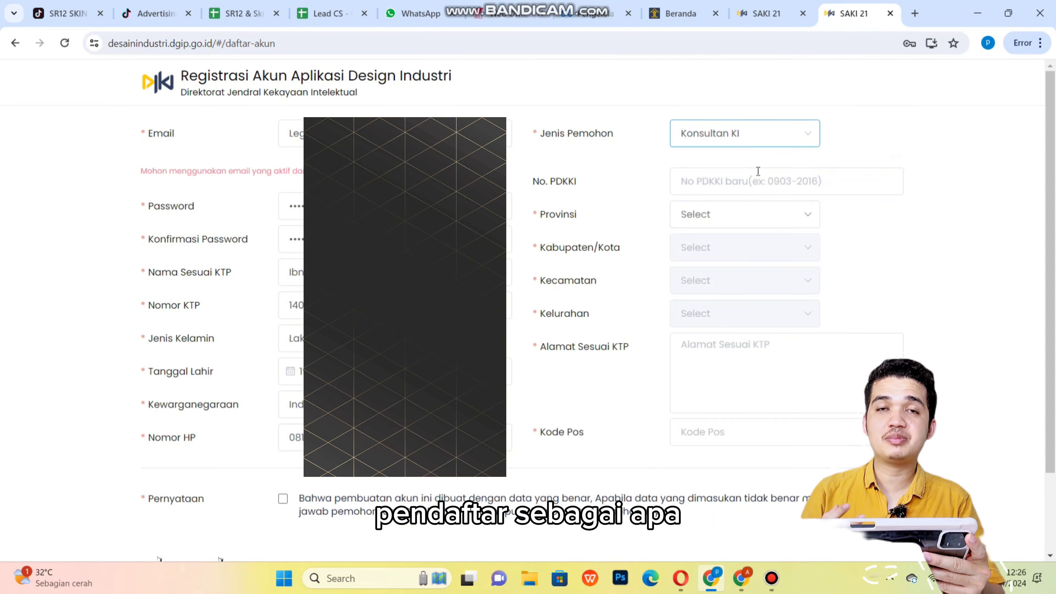
left_click(765, 144)
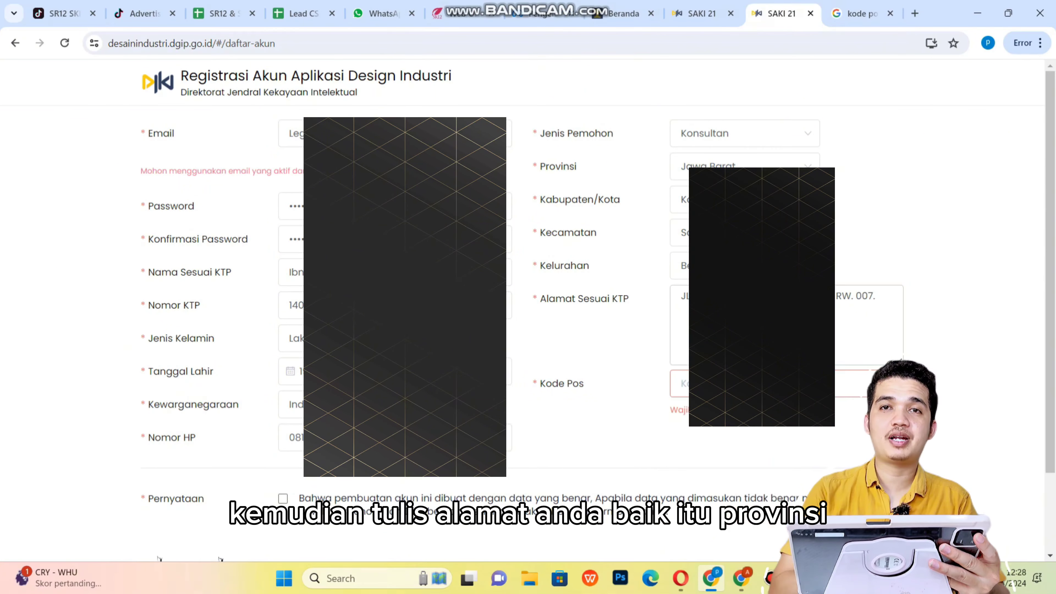
left_click(762, 449)
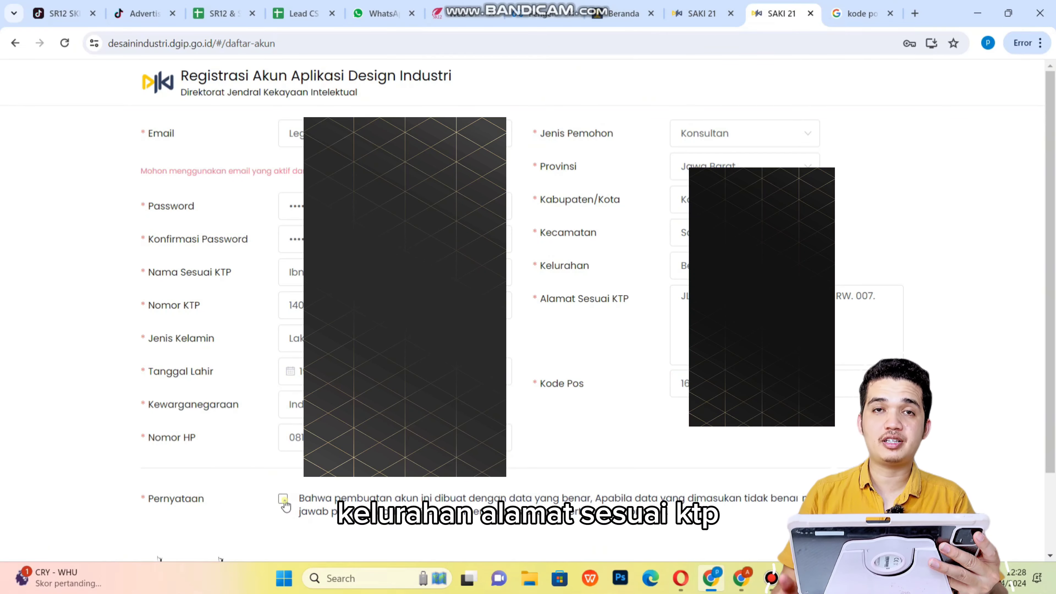
Accept the declaration statement, enter the captcha answer and submit the registration.
left_click(283, 500)
scroll(285, 504, "down", 2)
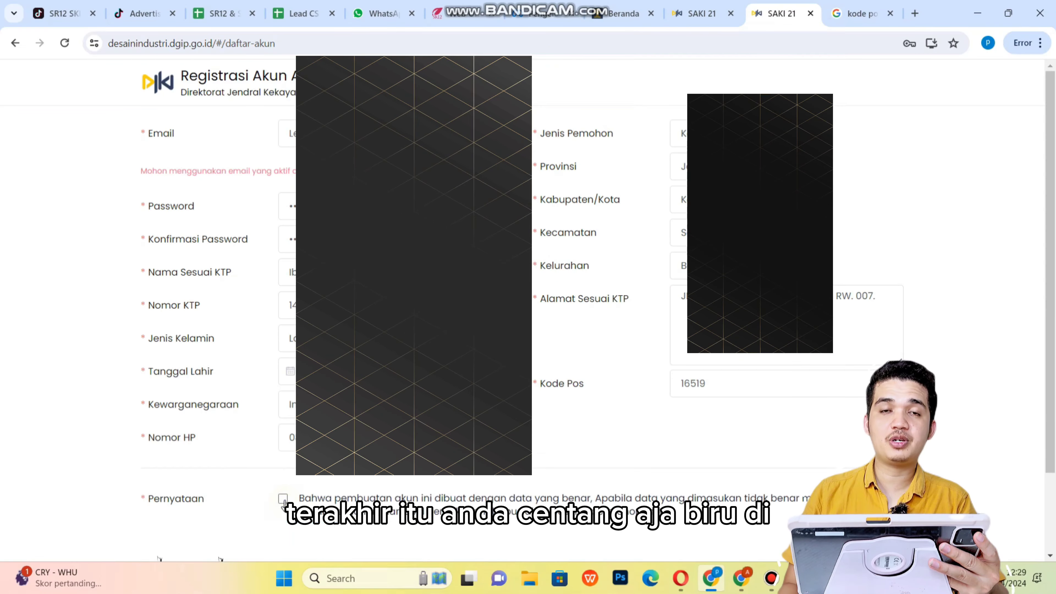
left_click(284, 500)
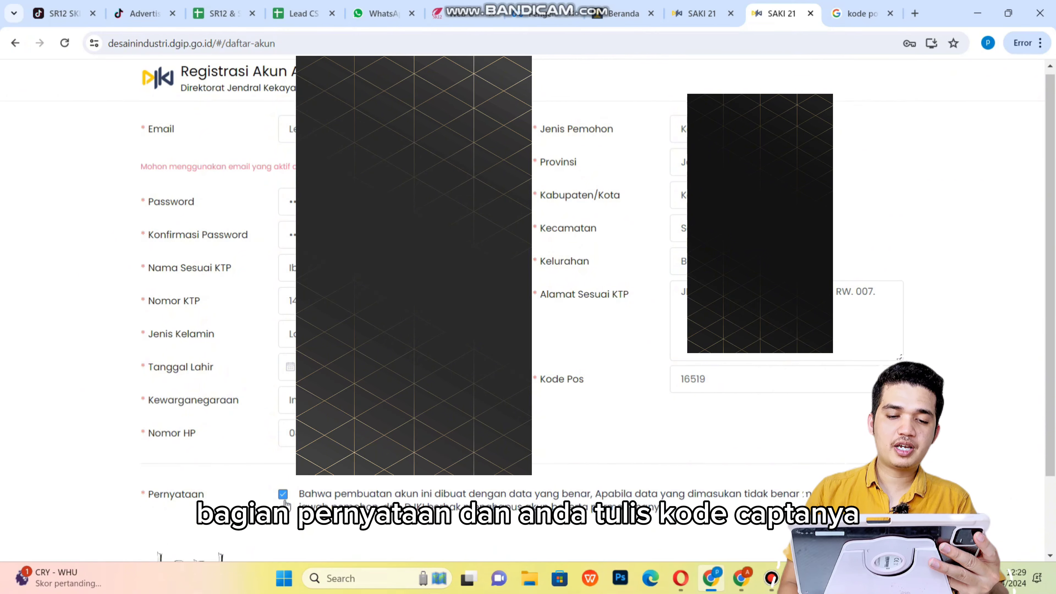
scroll(285, 503, "down", 2)
left_click(312, 507)
type("lepl")
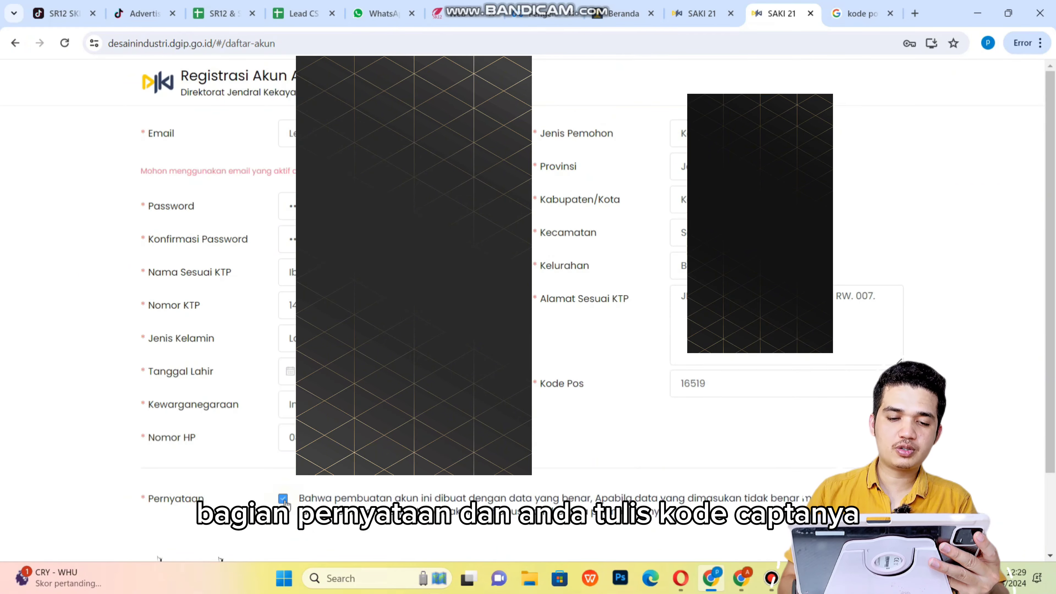
scroll(286, 503, "down", 2)
left_click(286, 501)
type("lepl")
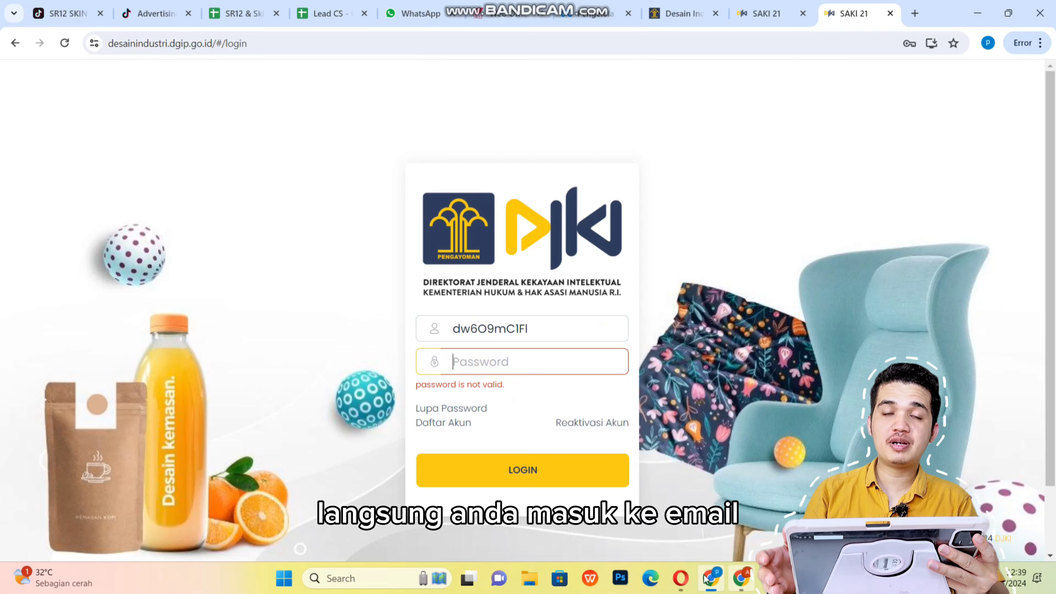
Follow the account activation email and set the new application's category to UMUM.
left_click(684, 580)
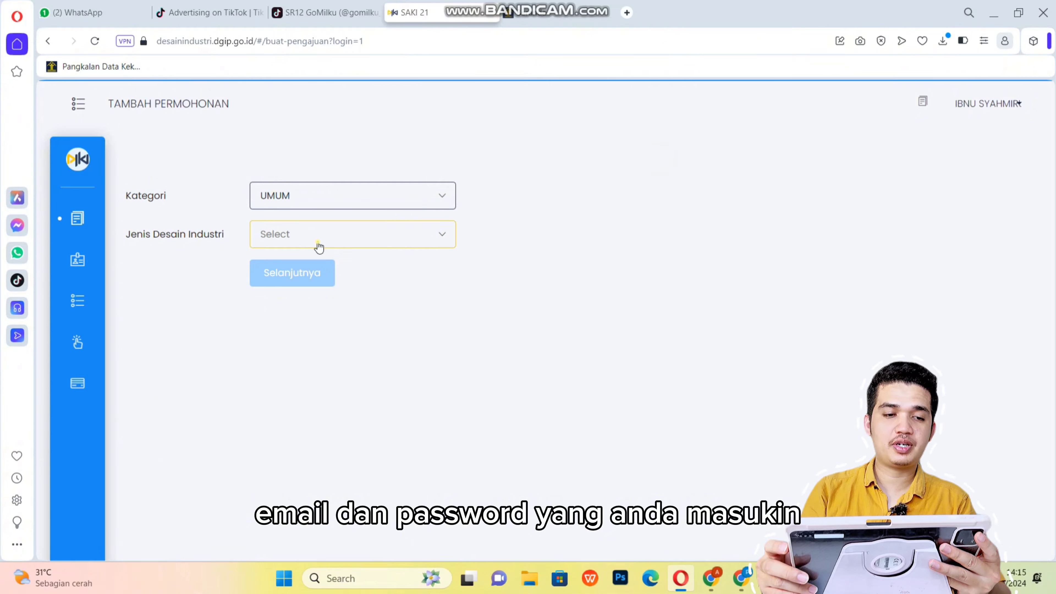
left_click(318, 247)
left_click(355, 204)
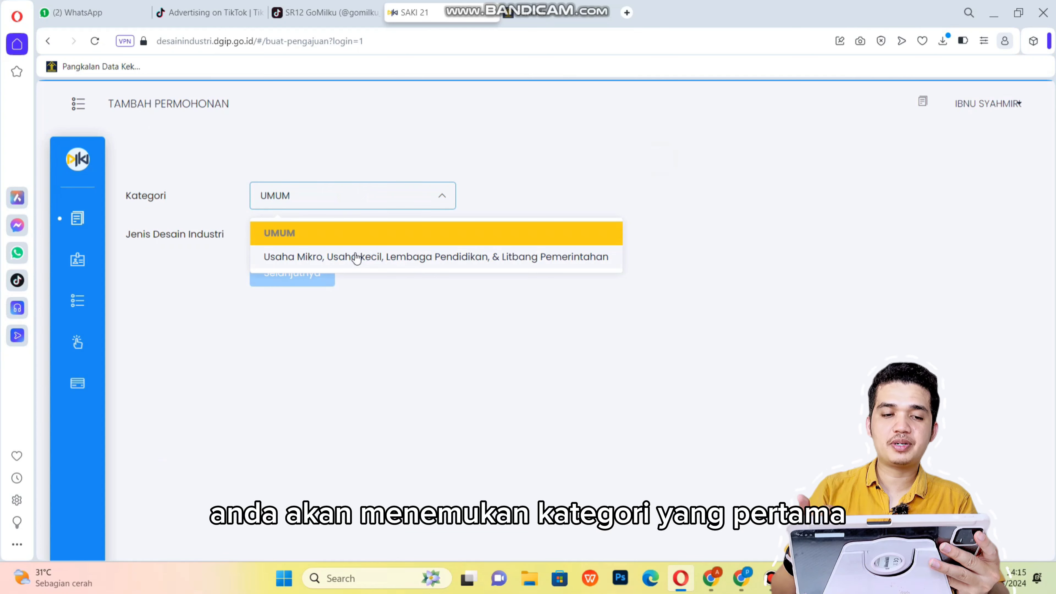
left_click(359, 232)
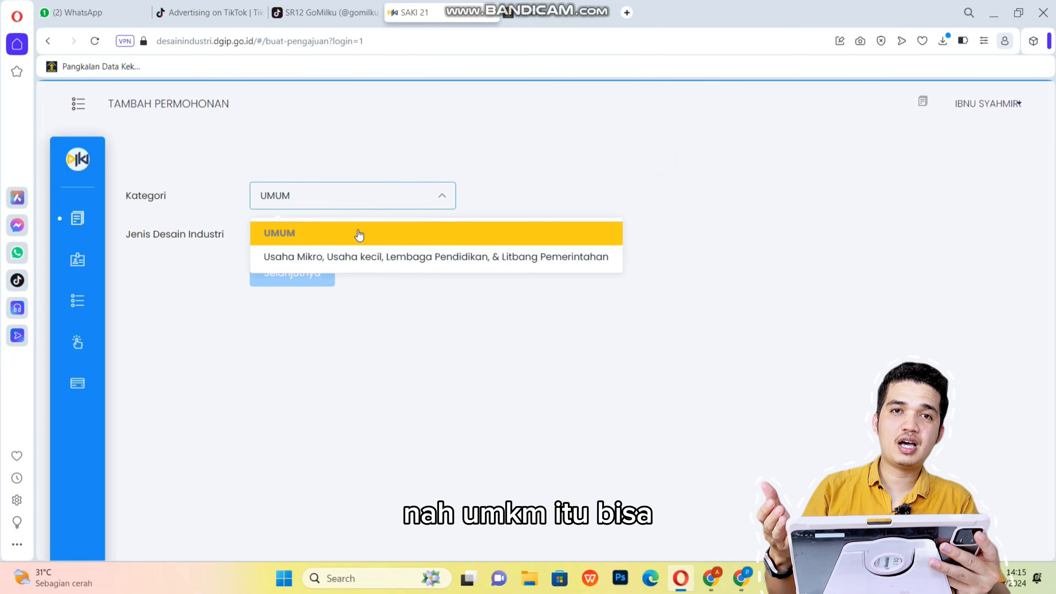
left_click(359, 233)
Choose Satu Desain as the industrial design type and proceed to the form.
left_click(349, 241)
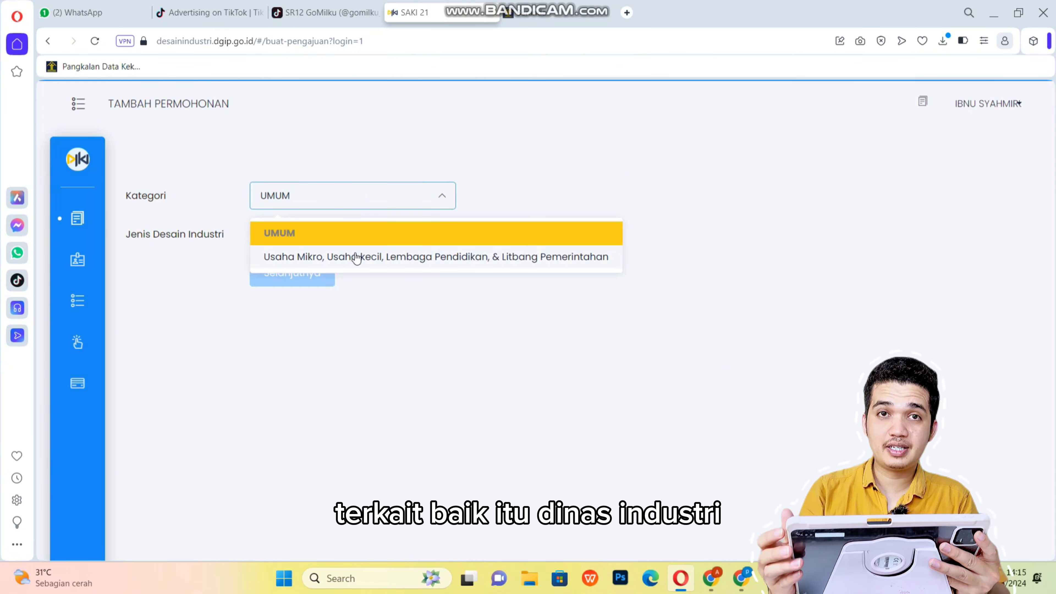
left_click(357, 234)
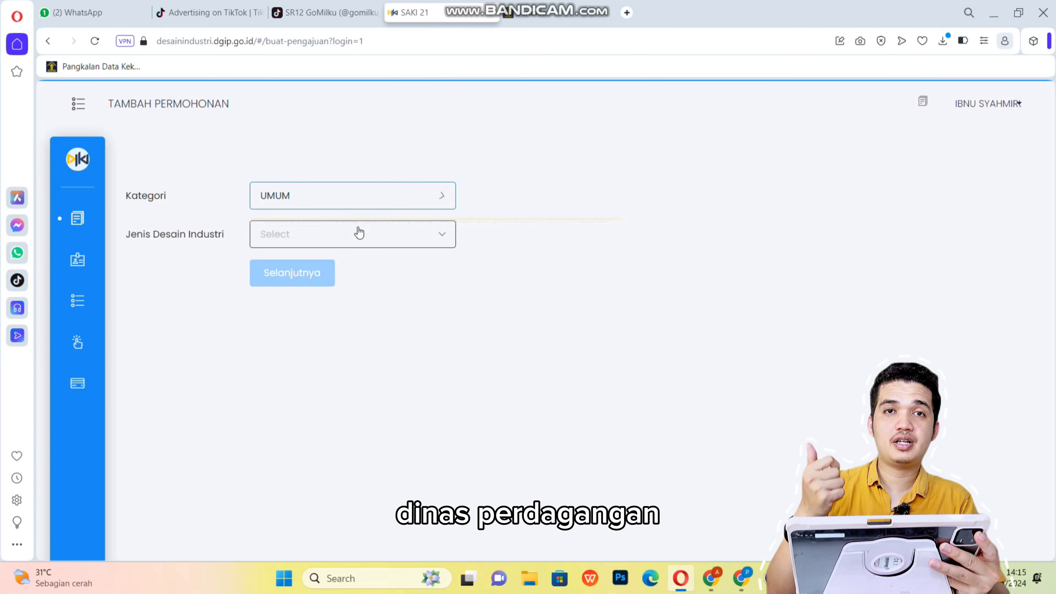
left_click(350, 242)
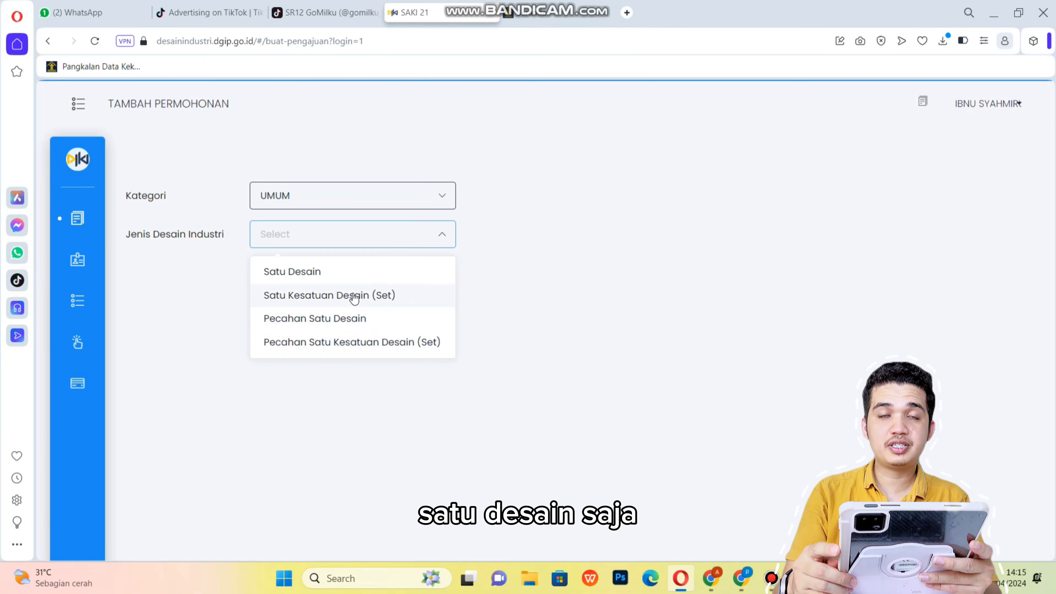
left_click(355, 280)
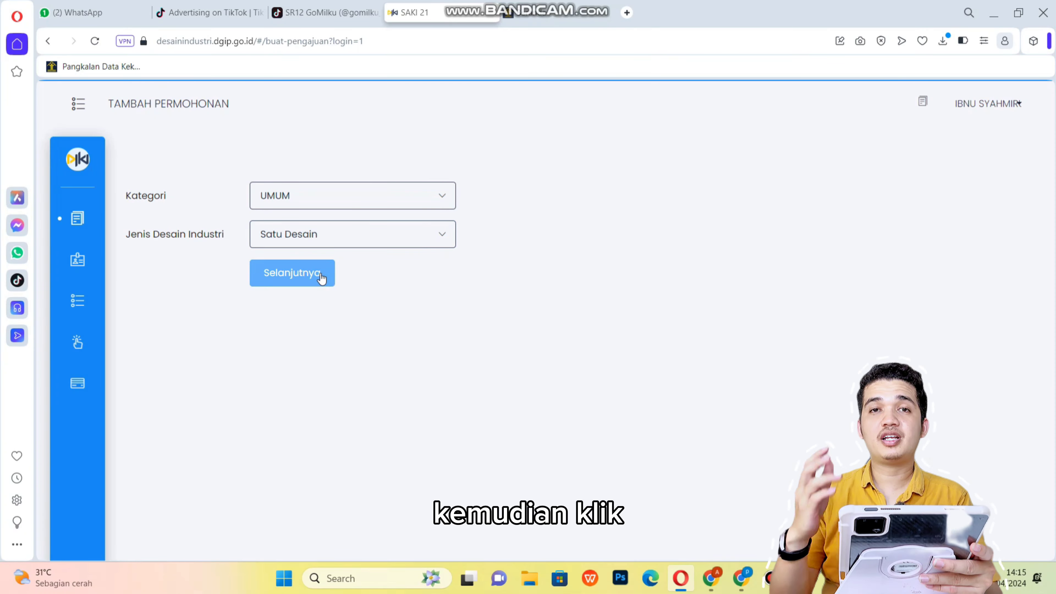
left_click(320, 276)
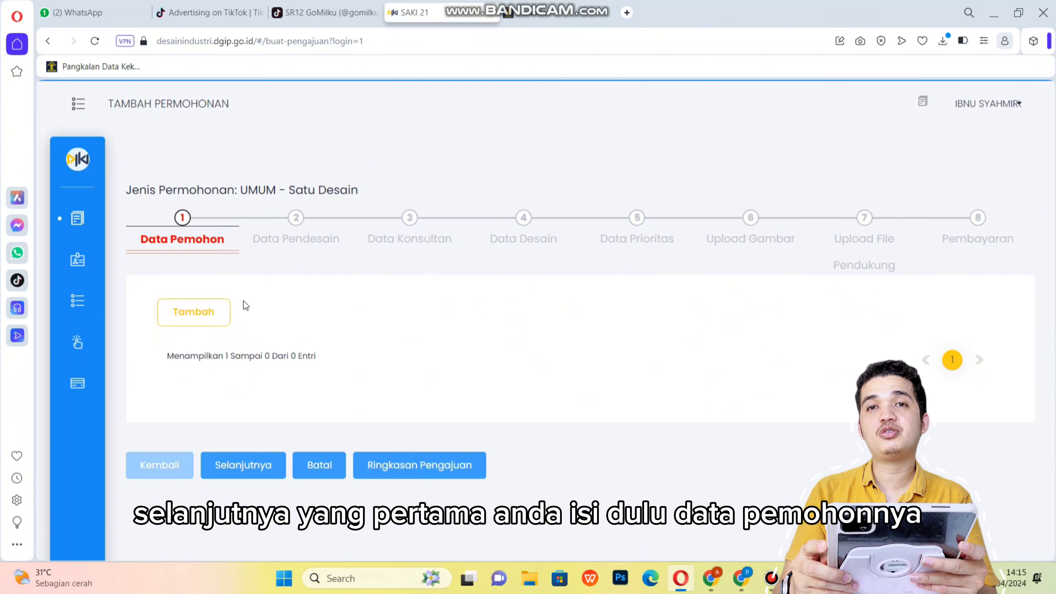
Add an individual applicant and enter the full name and contact details.
left_click(208, 315)
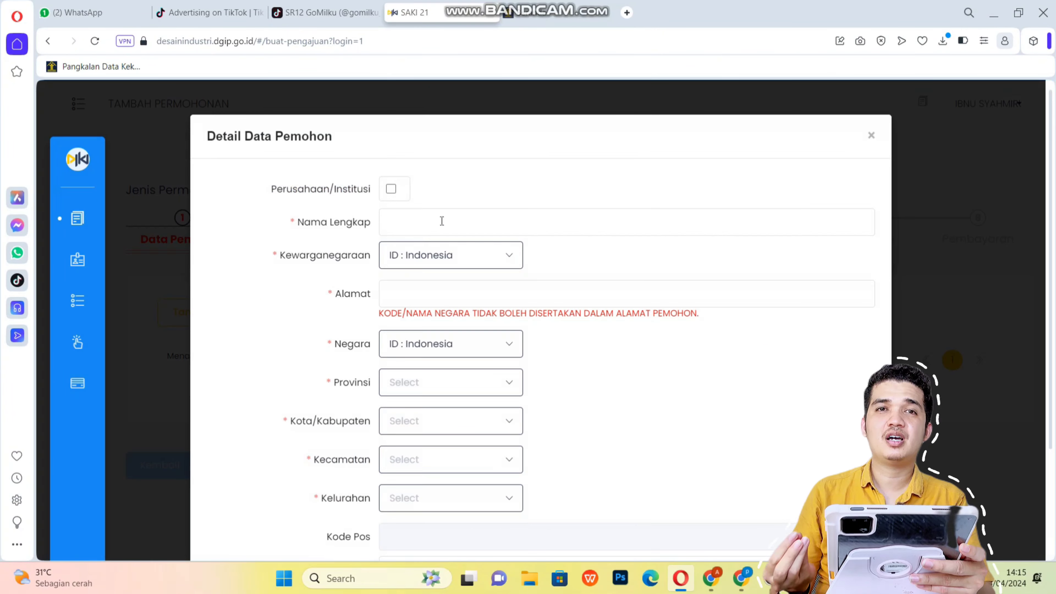
left_click(394, 219)
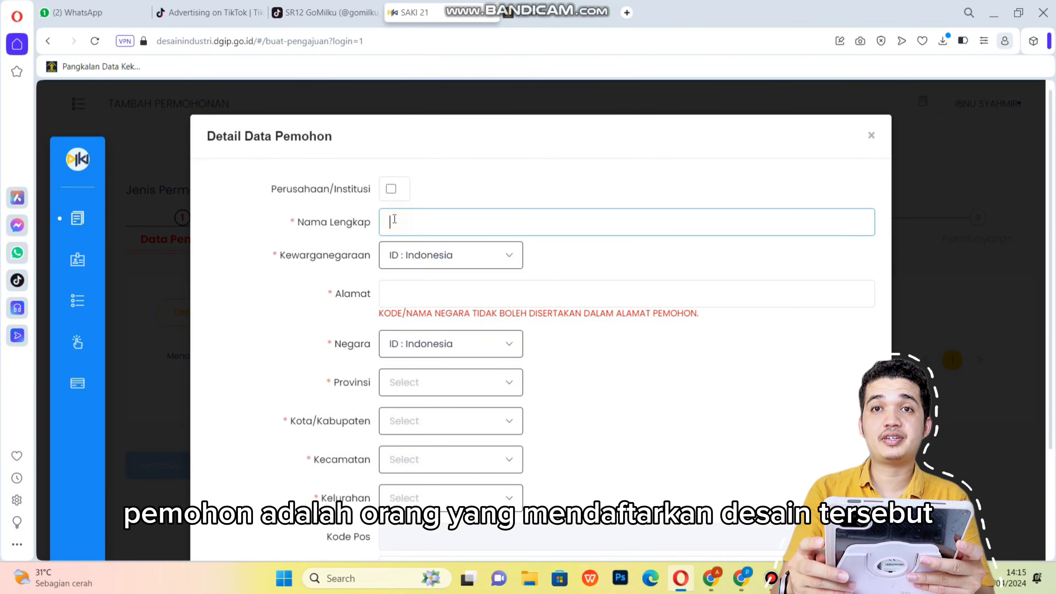
left_click(391, 190)
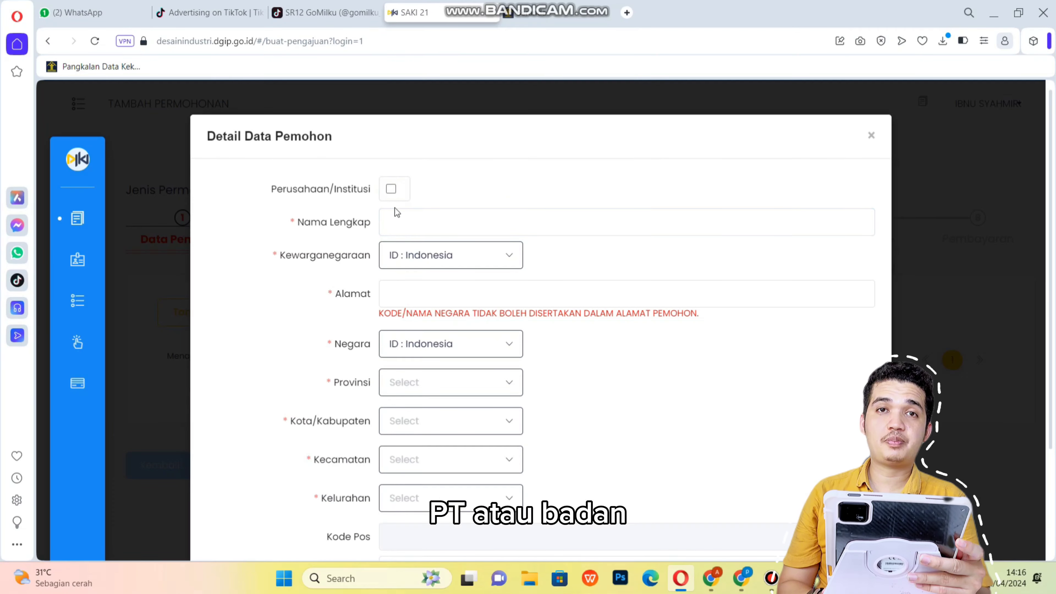
left_click(394, 219)
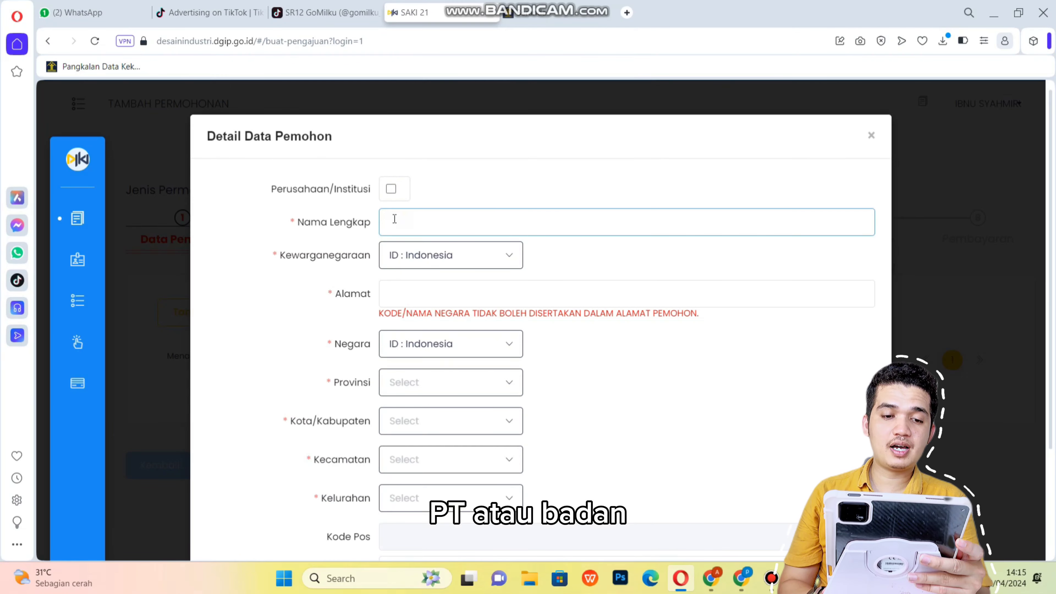
left_click(392, 191)
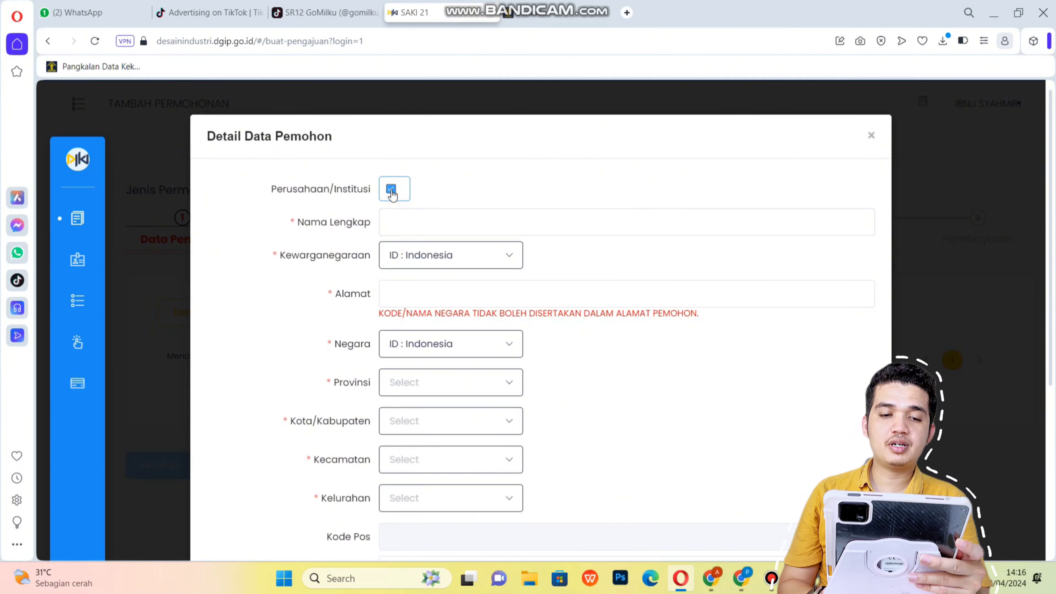
left_click(392, 191)
left_click(392, 191)
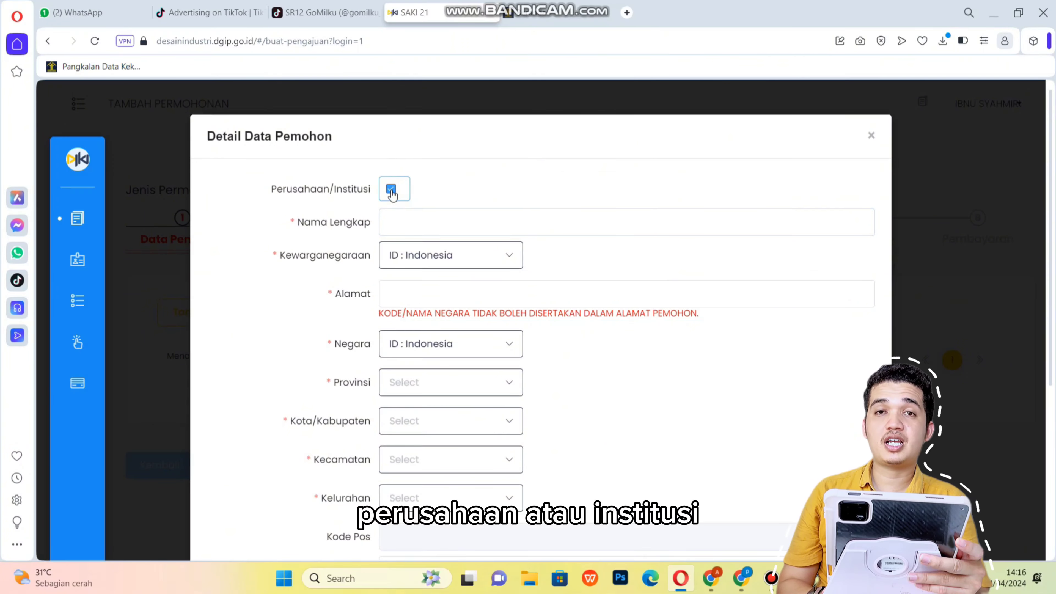
left_click(400, 223)
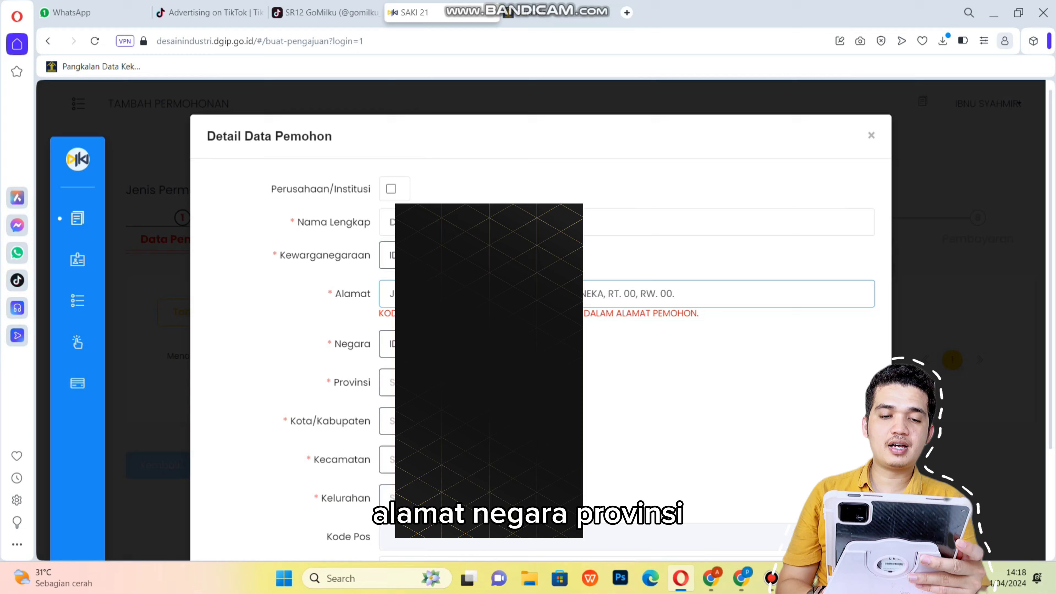
scroll(540, 291, "down", 3)
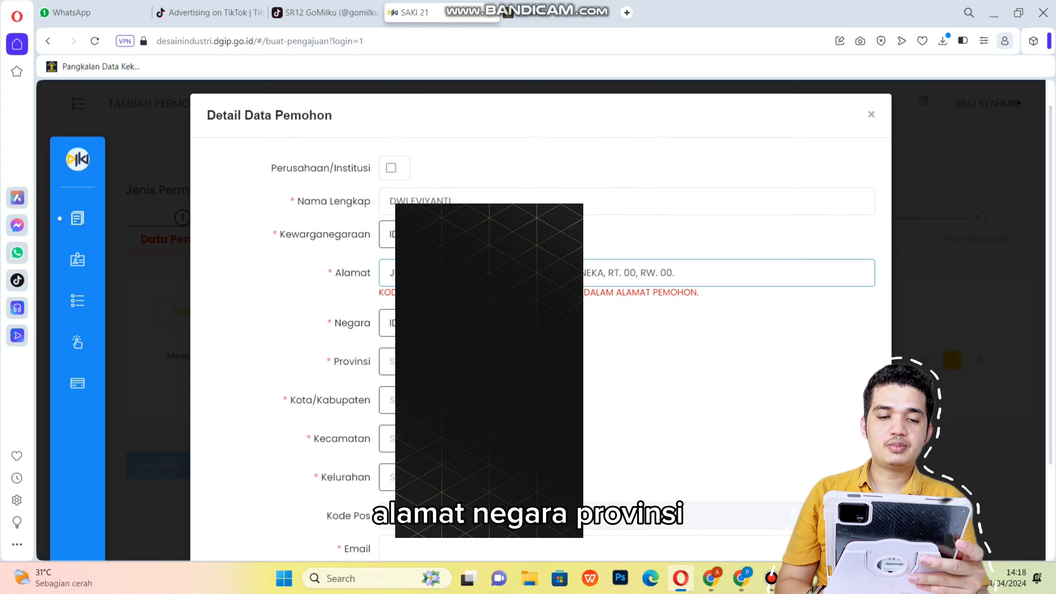
scroll(540, 291, "down", 1)
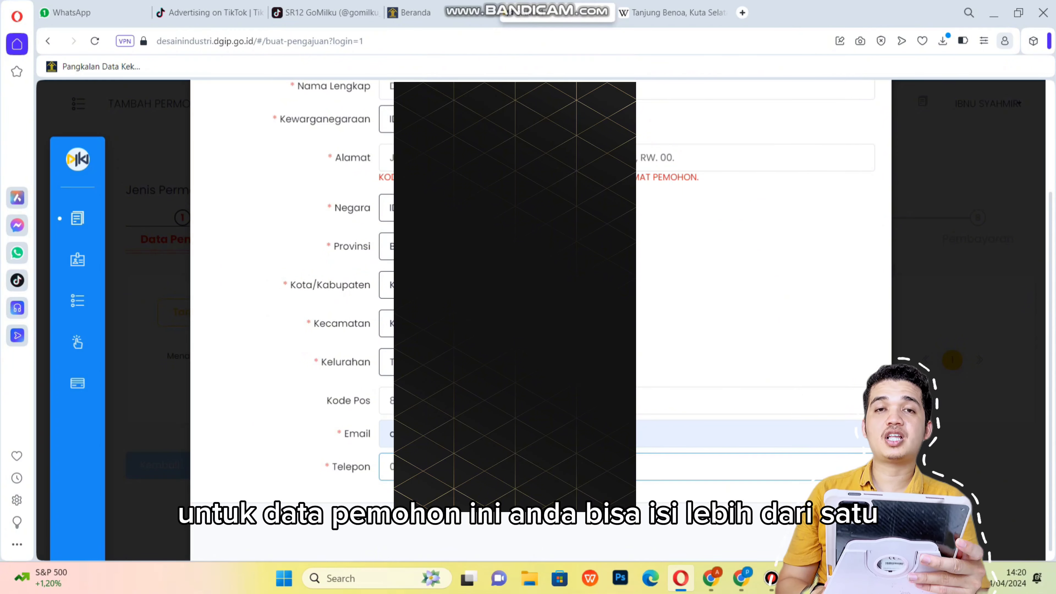
Complete the applicant's address, then continue to the Data Pendesain step.
left_click(707, 158)
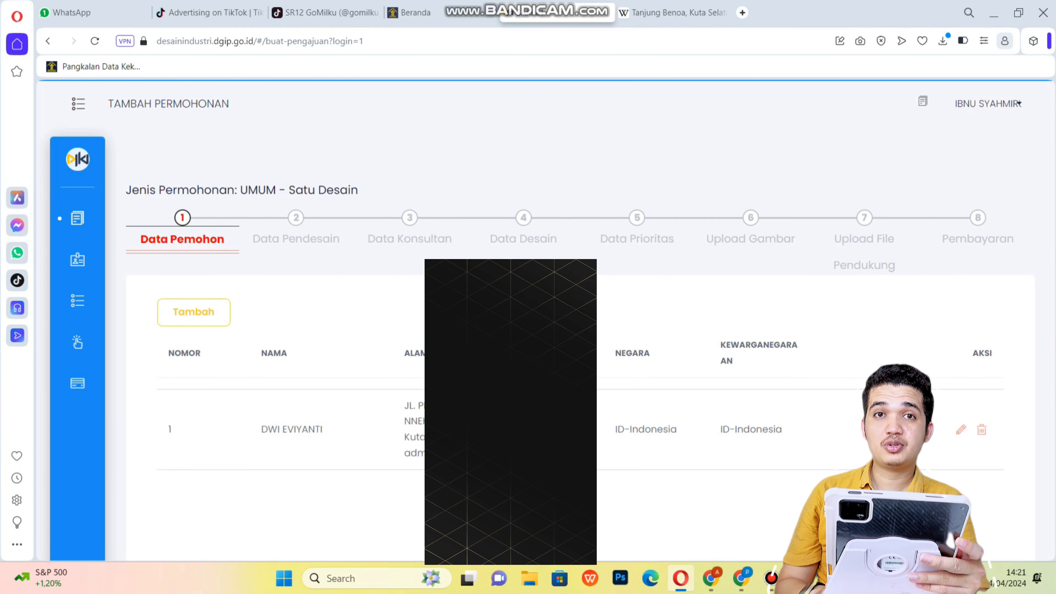
scroll(562, 274, "down", 3)
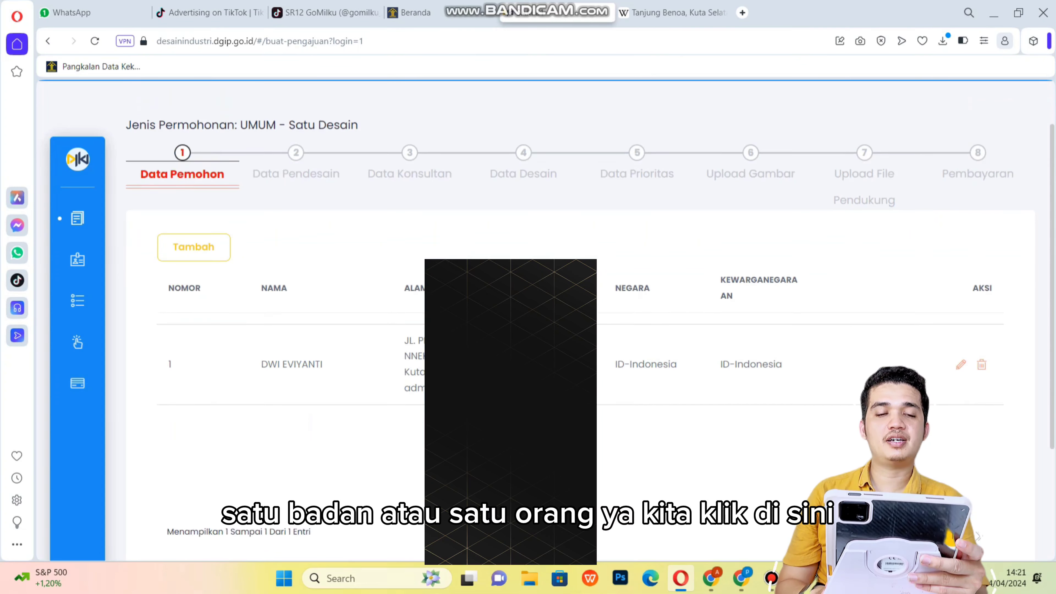
scroll(582, 312, "down", 3)
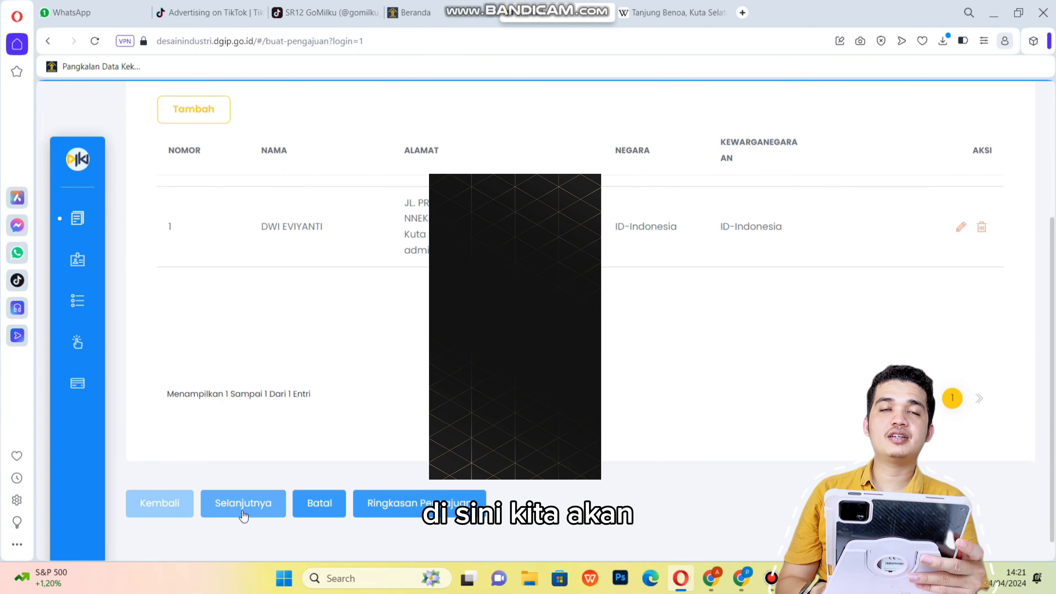
left_click(252, 504)
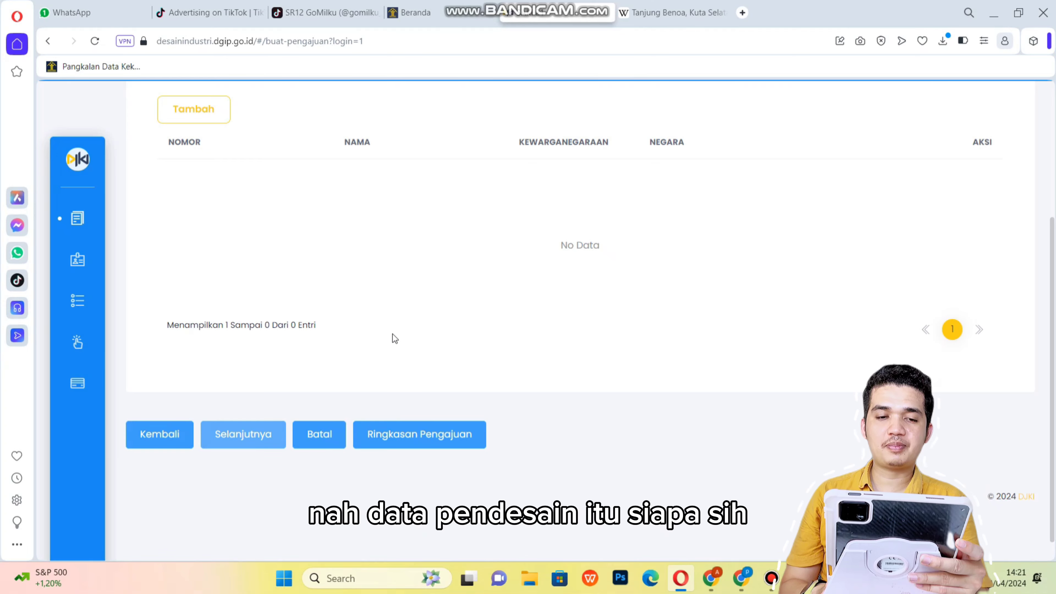
Add a designer using the owner's details (Data Sama Dengan Pemilik) and save it.
scroll(395, 339, "up", 3)
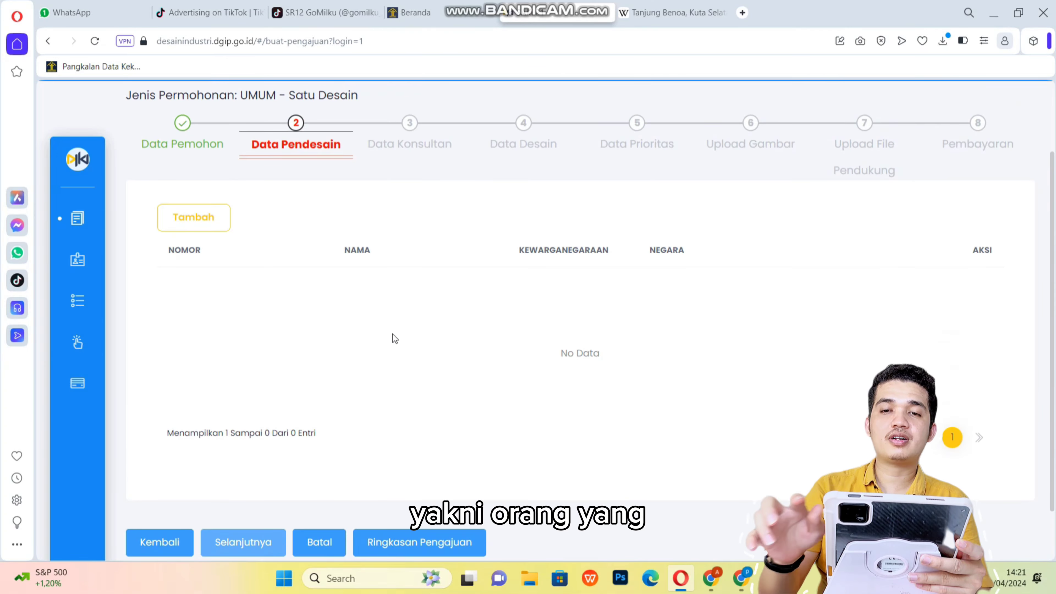
left_click(202, 212)
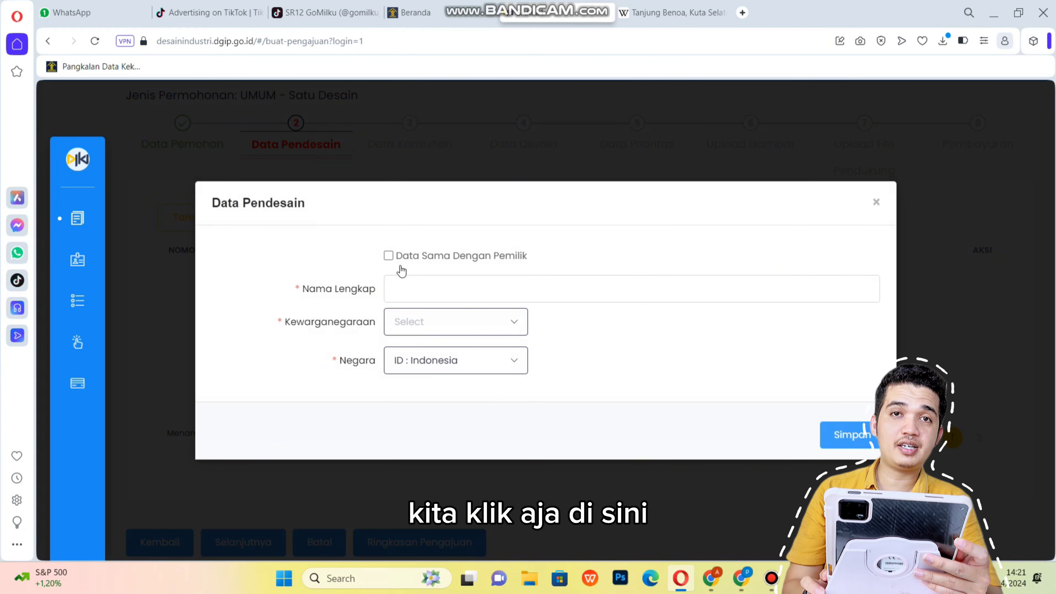
left_click(389, 256)
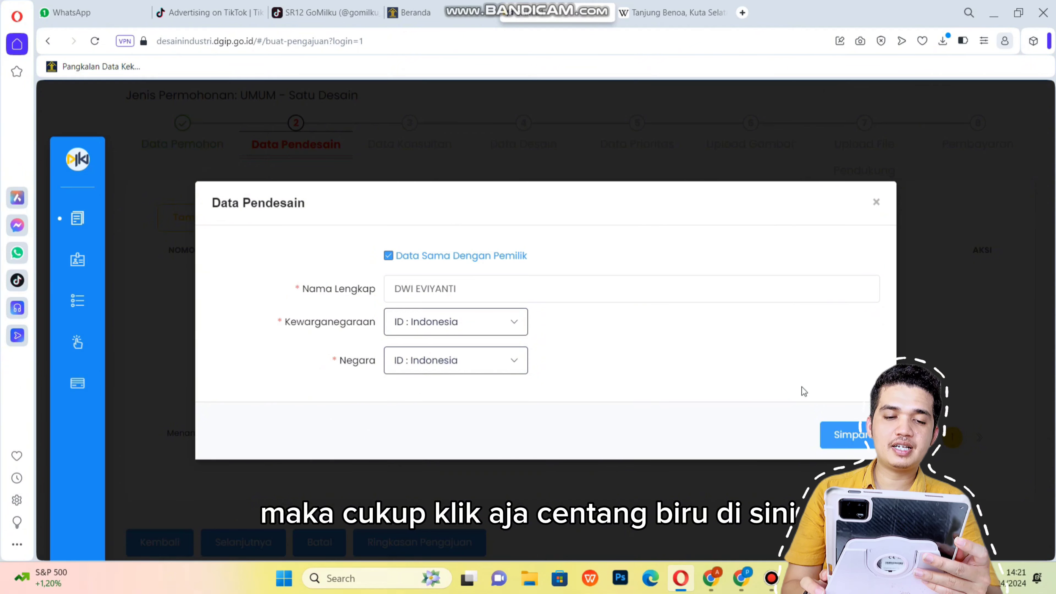
left_click(388, 255)
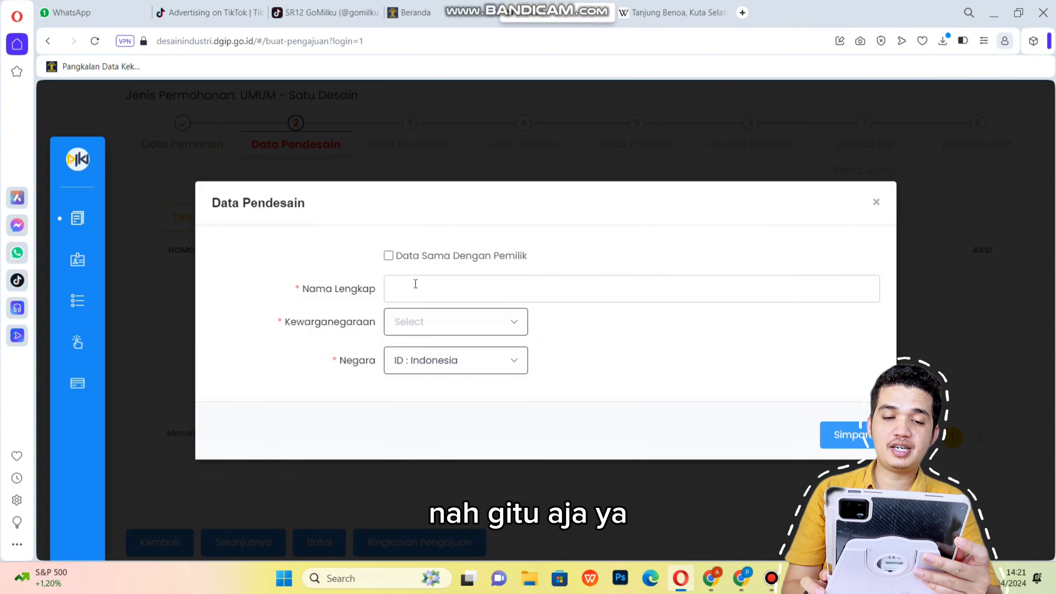
left_click(389, 256)
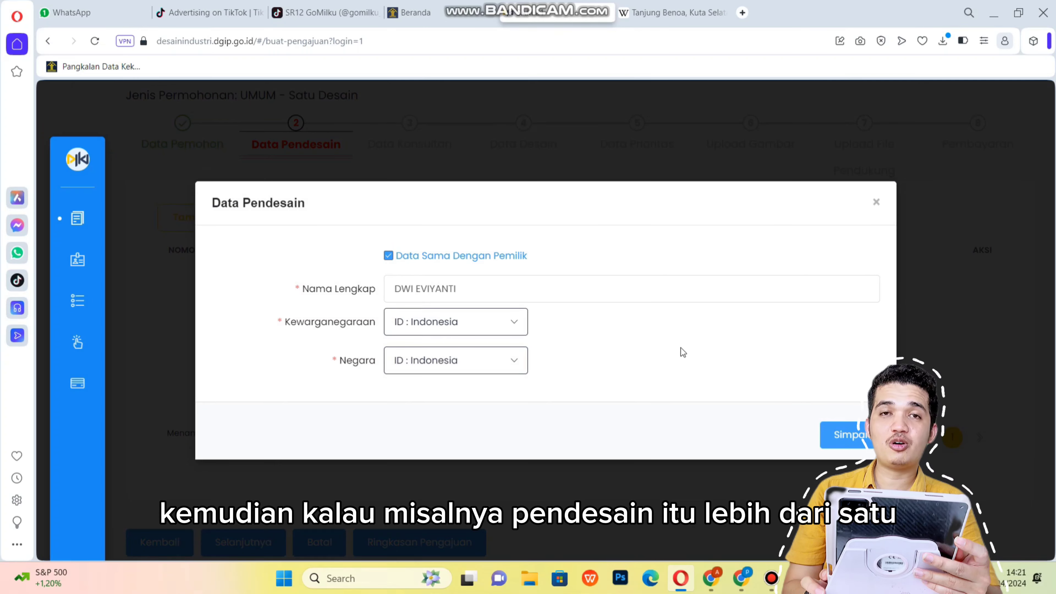
left_click(844, 437)
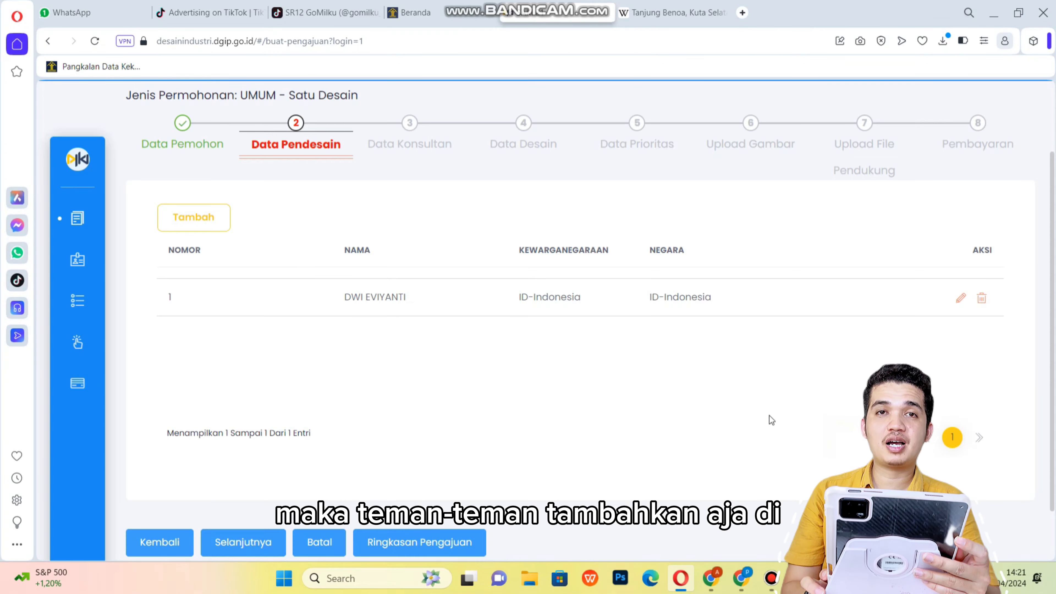
Open a second designer form and close it without saving.
scroll(315, 452, "up", 1)
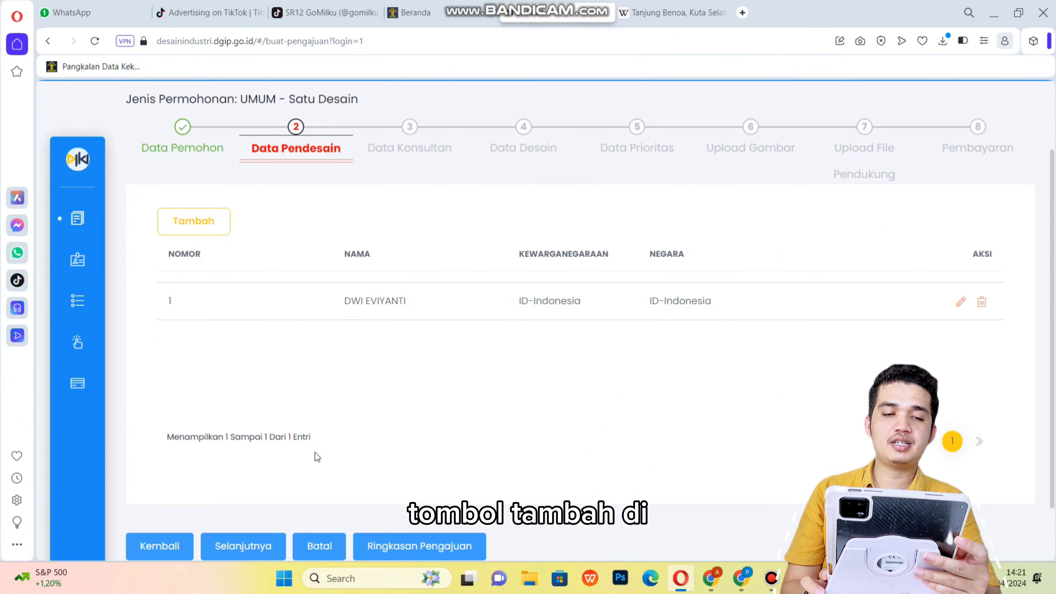
left_click(208, 225)
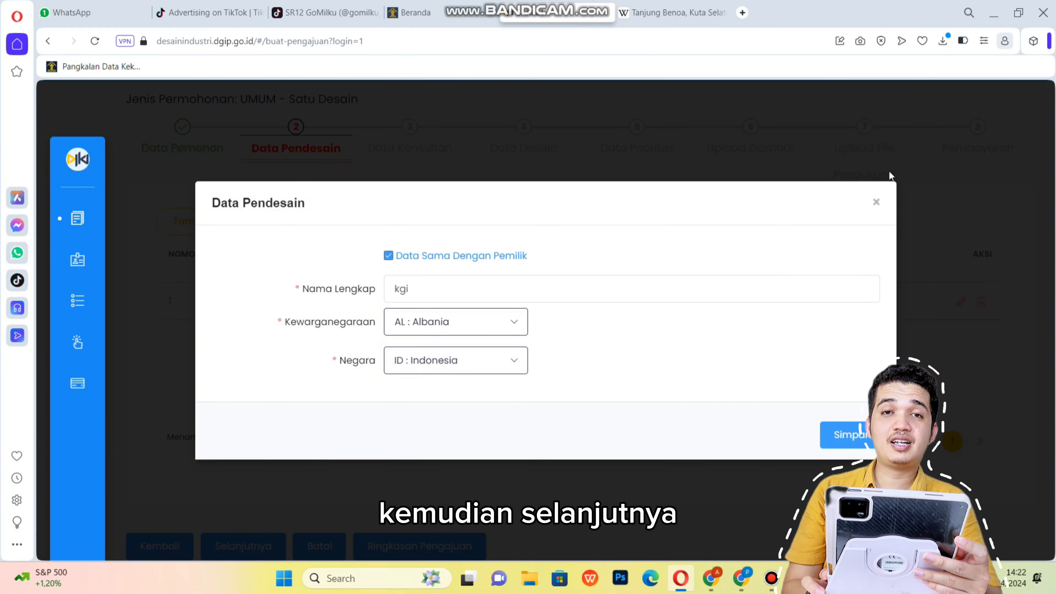
left_click(876, 202)
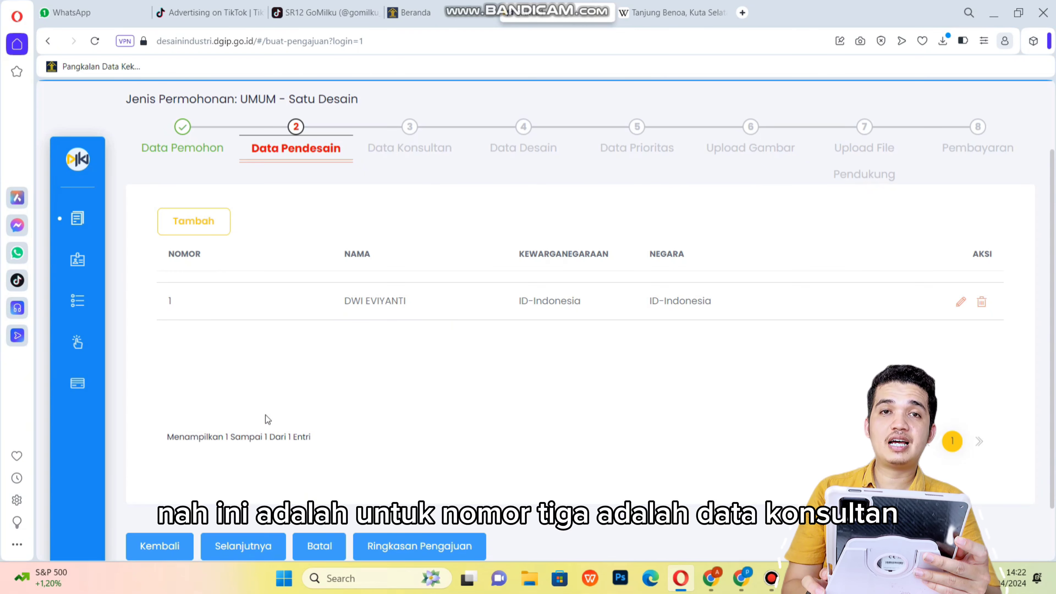
Pass through Data Konsultan without adding a consultant and reach Data Desain.
left_click(248, 547)
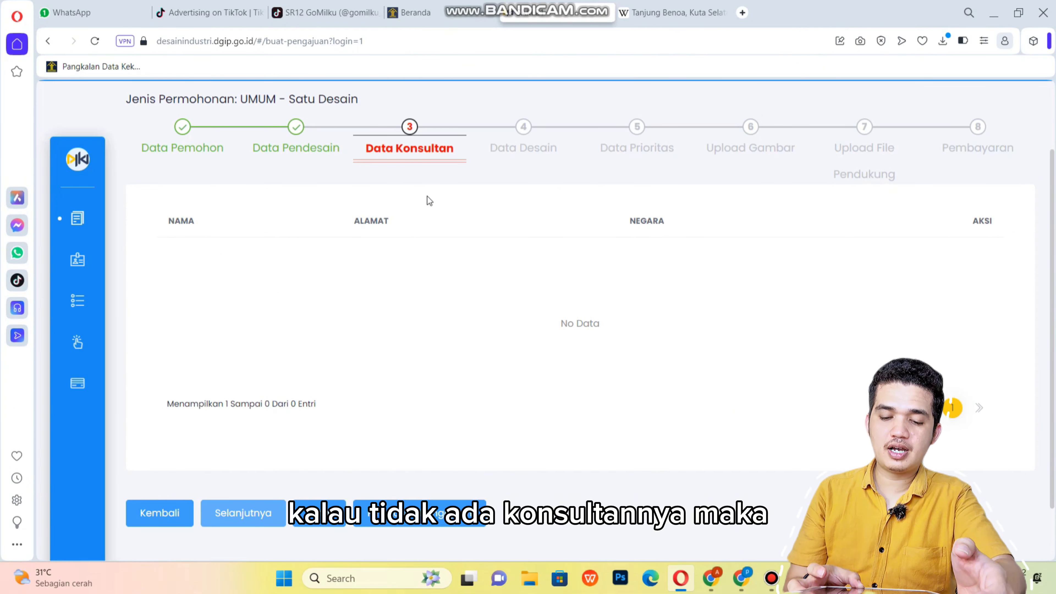
left_click(261, 513)
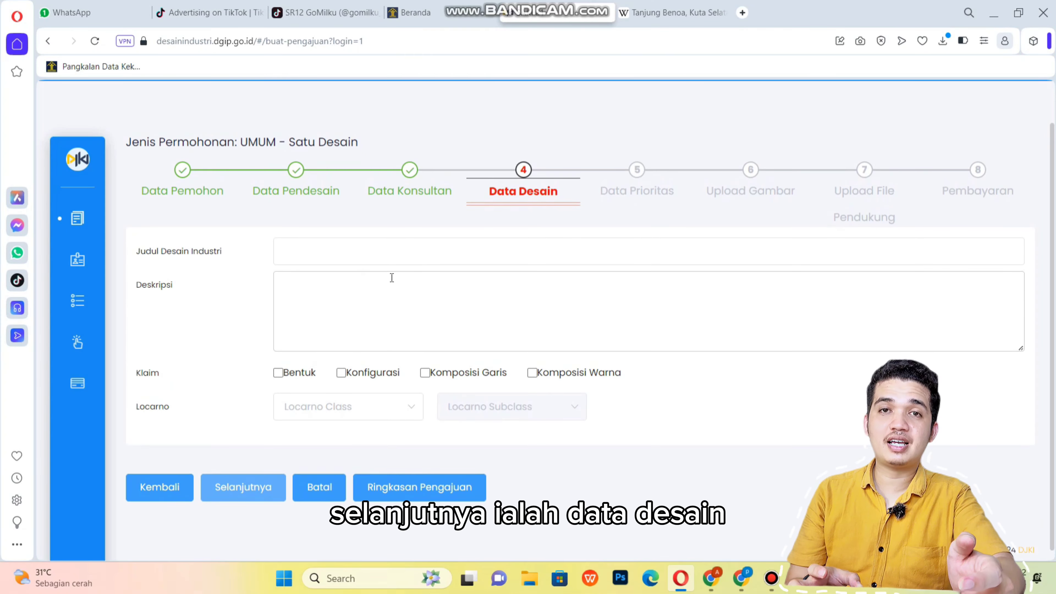
Enter the title 'Q BOX' and paste the FRP booth with table and sink description.
left_click(391, 248)
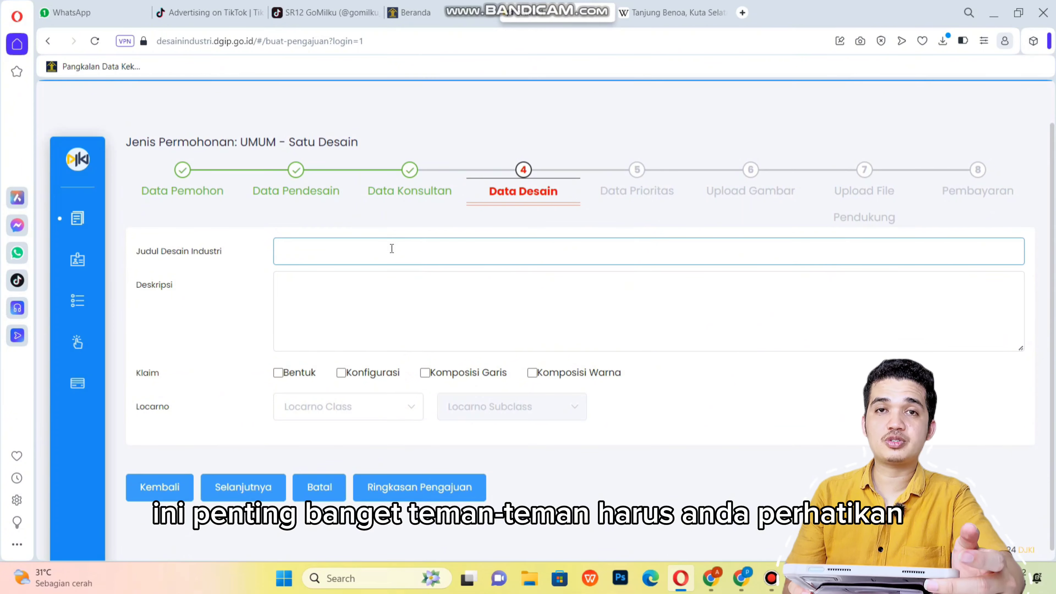
key("Caps_Lock")
type("Q BOX")
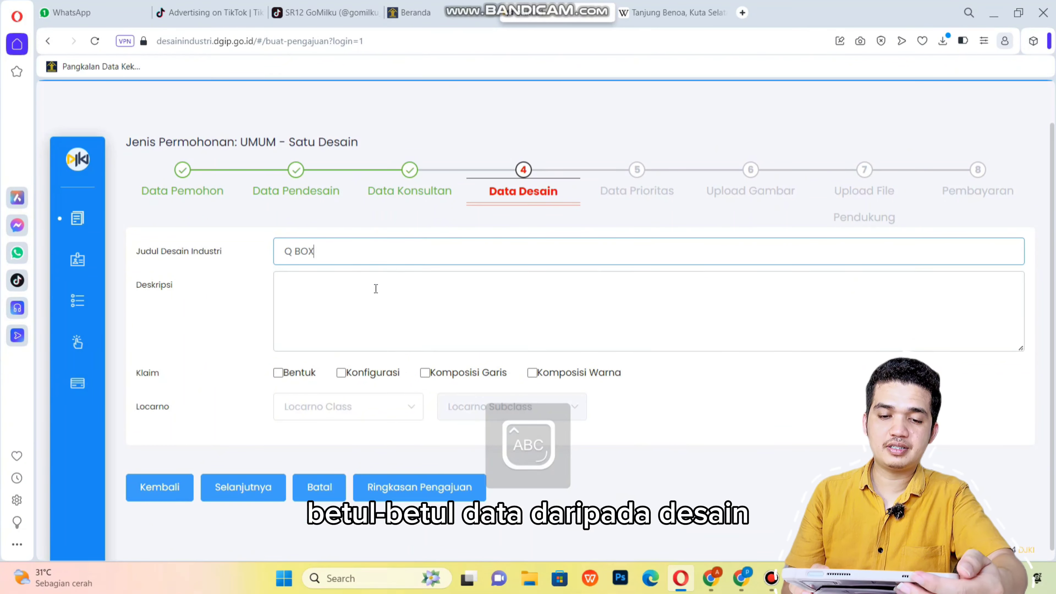
left_click(376, 288)
left_click(487, 263)
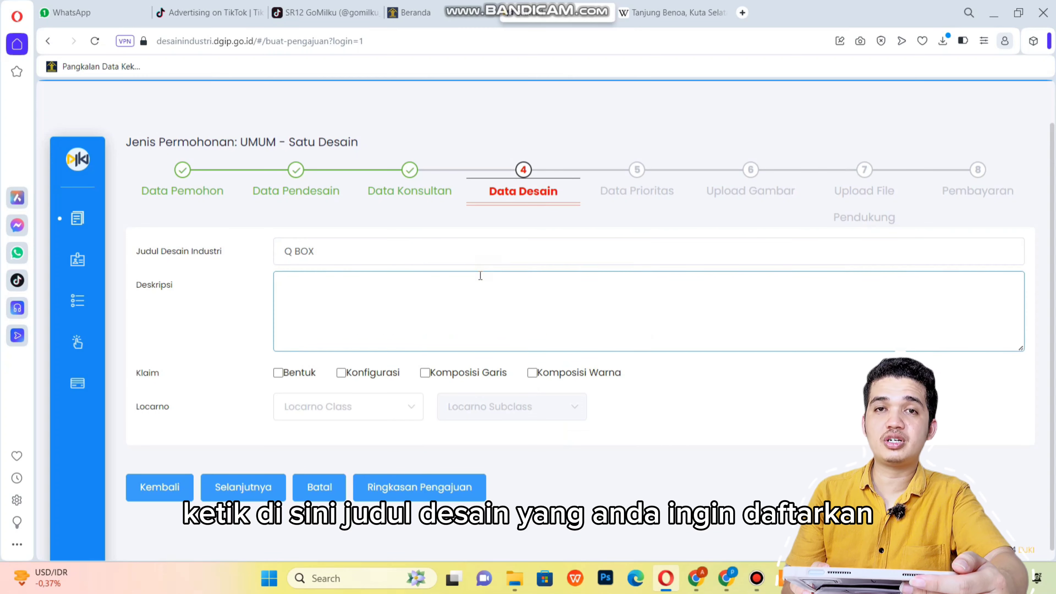
key("ctrl+v")
scroll(481, 276, "up", 2)
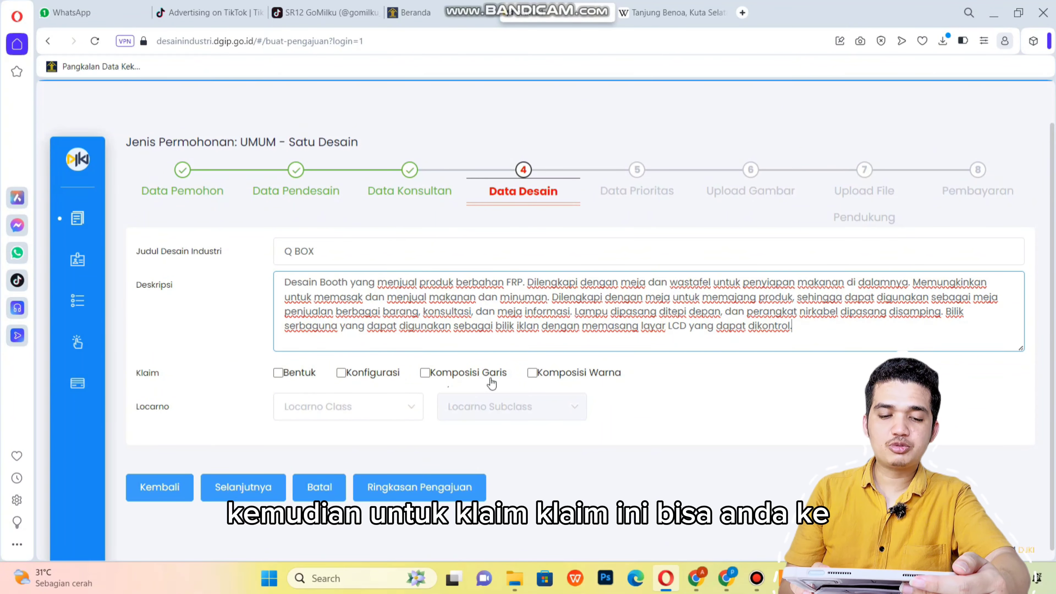
Claim the Bentuk, Komposisi Garis and Komposisi Warna aspects of the design.
left_click(281, 377)
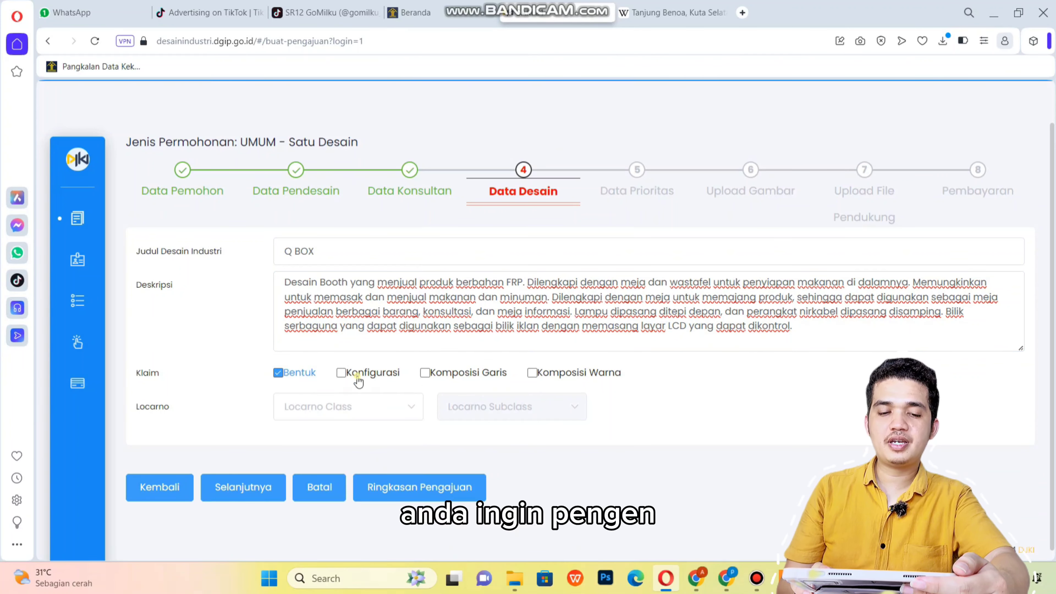
left_click(357, 379)
left_click(436, 379)
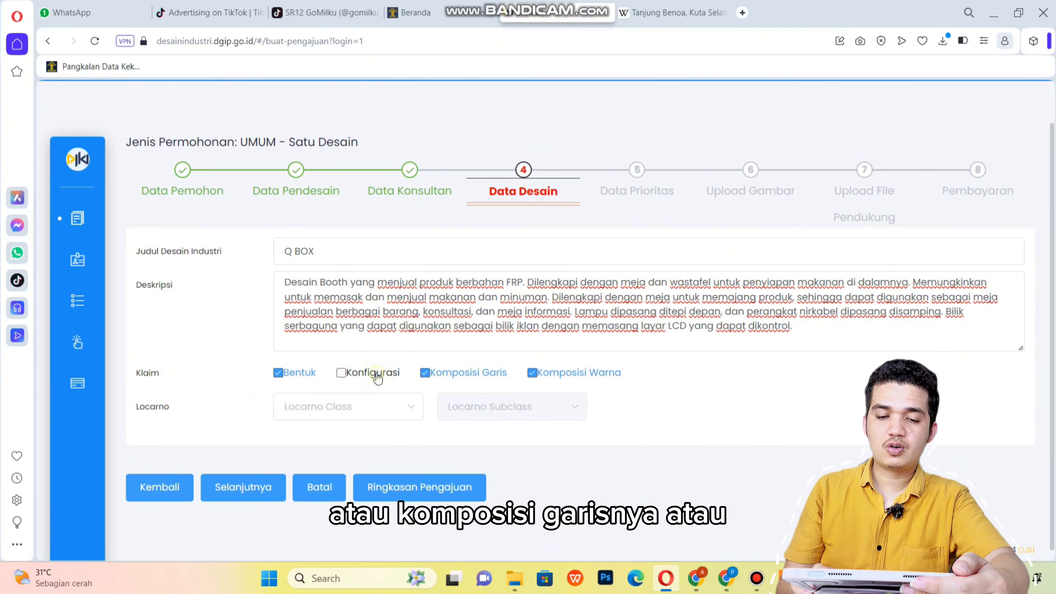
Browse the Locarno class list, adjust a claim checkbox, and close the list unchosen.
left_click(380, 407)
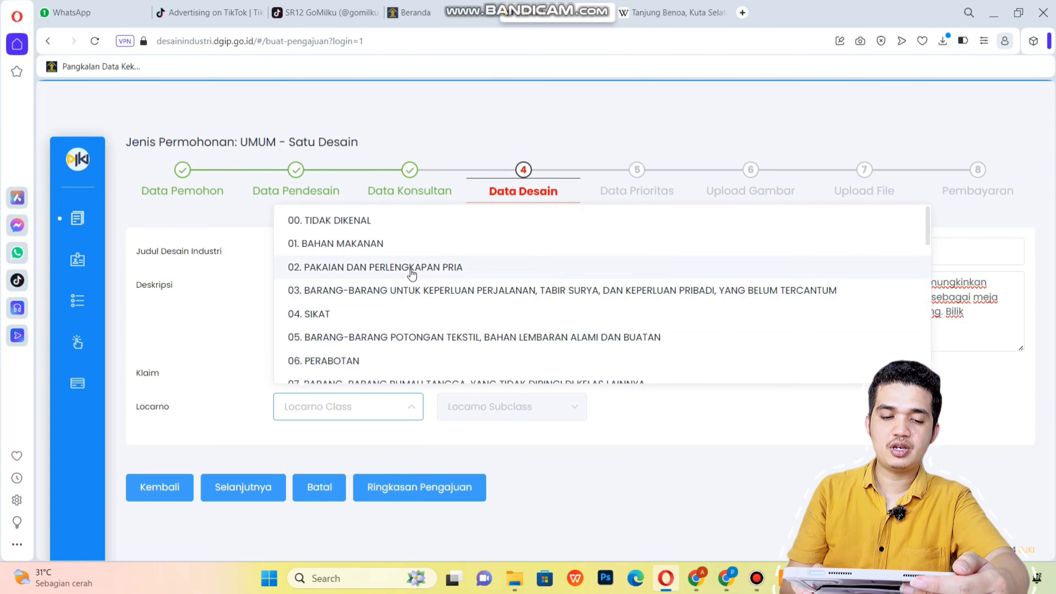
left_click(505, 384)
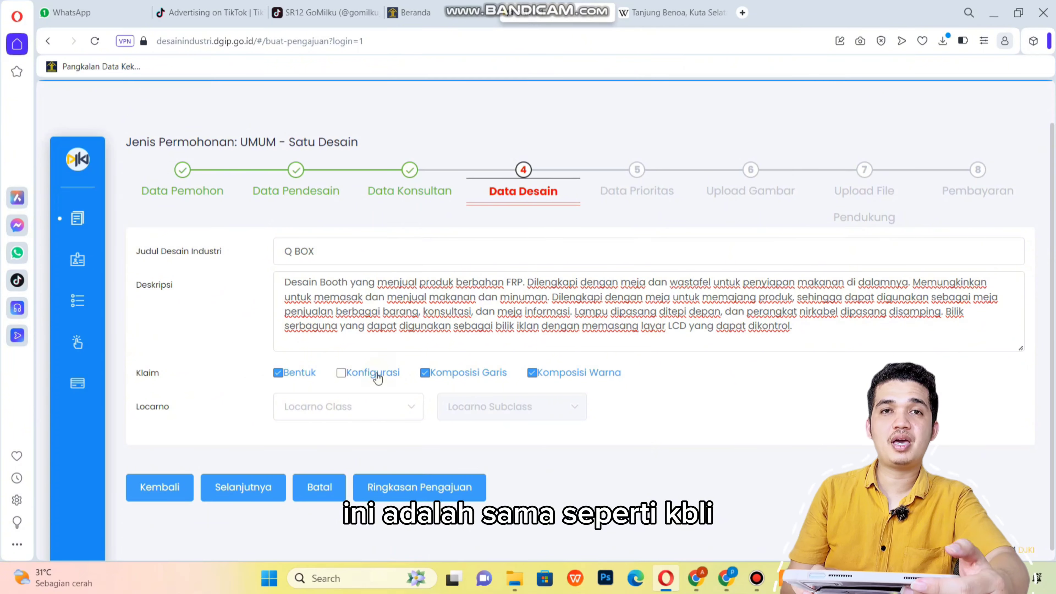
left_click(377, 376)
left_click(381, 408)
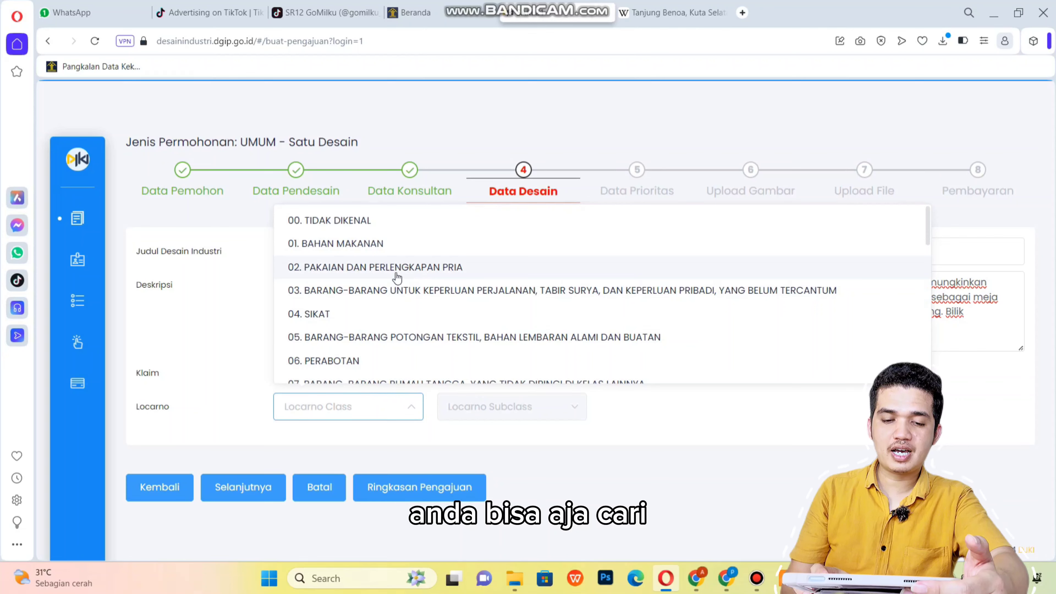
left_click(245, 334)
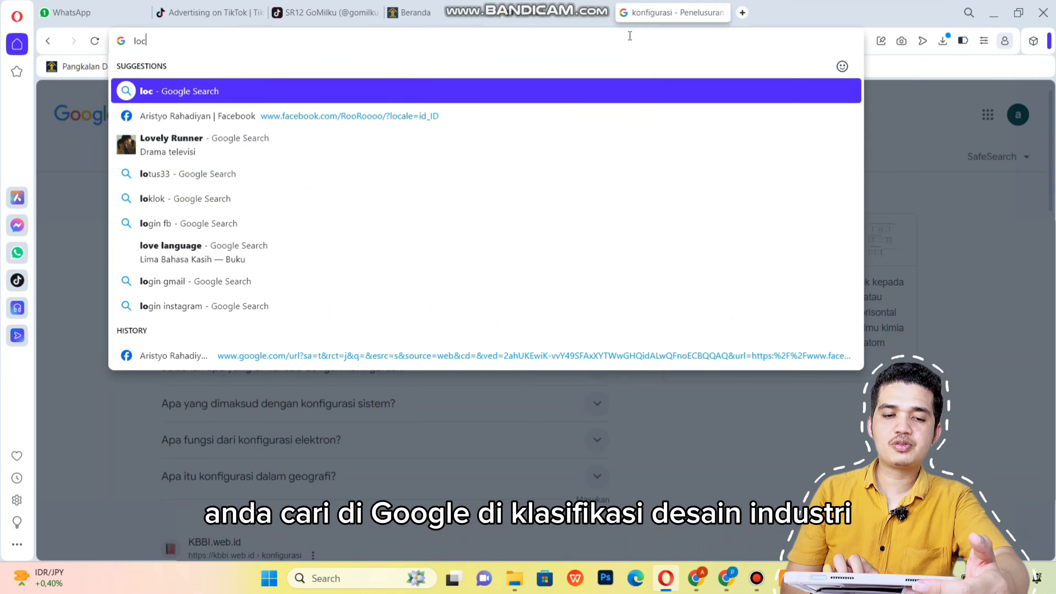
Search Google for 'locarno kelas' and open the Klasifikasi Desain Industri PDF.
type("carno kelas")
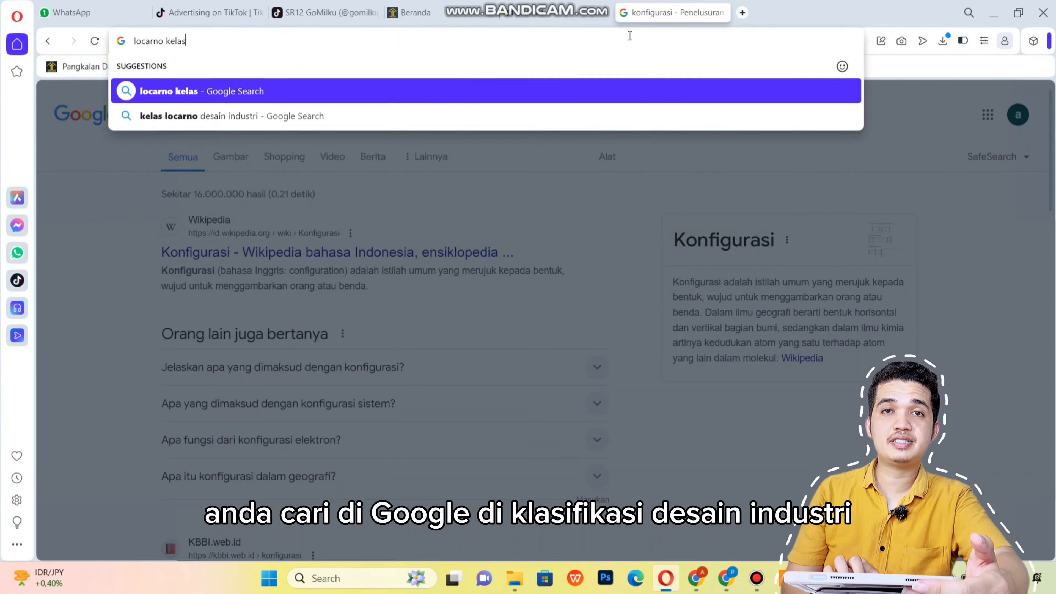
key("Return")
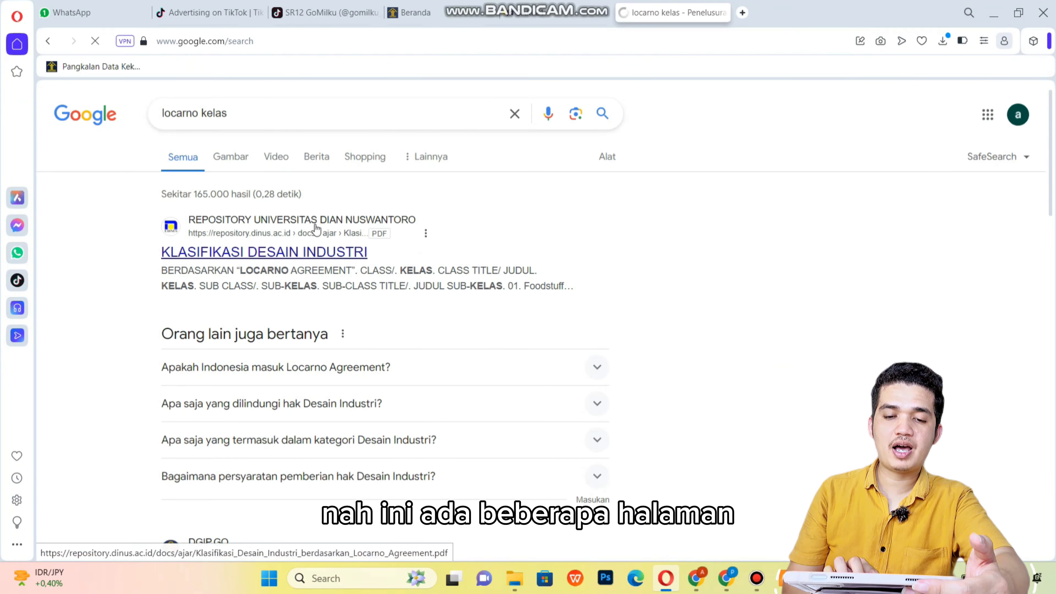
left_click(252, 252)
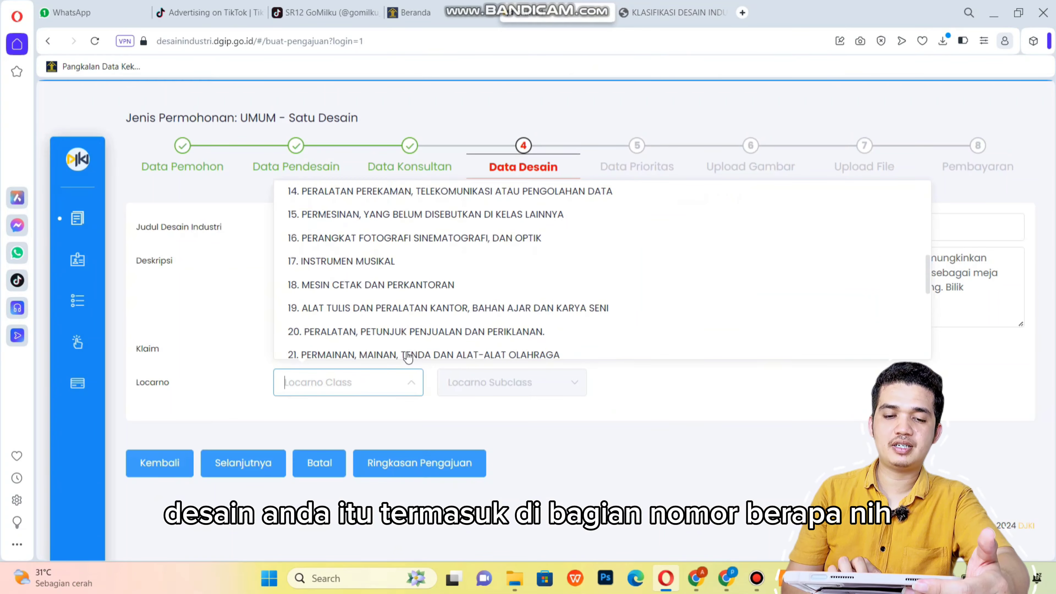
scroll(424, 309, "down", 2)
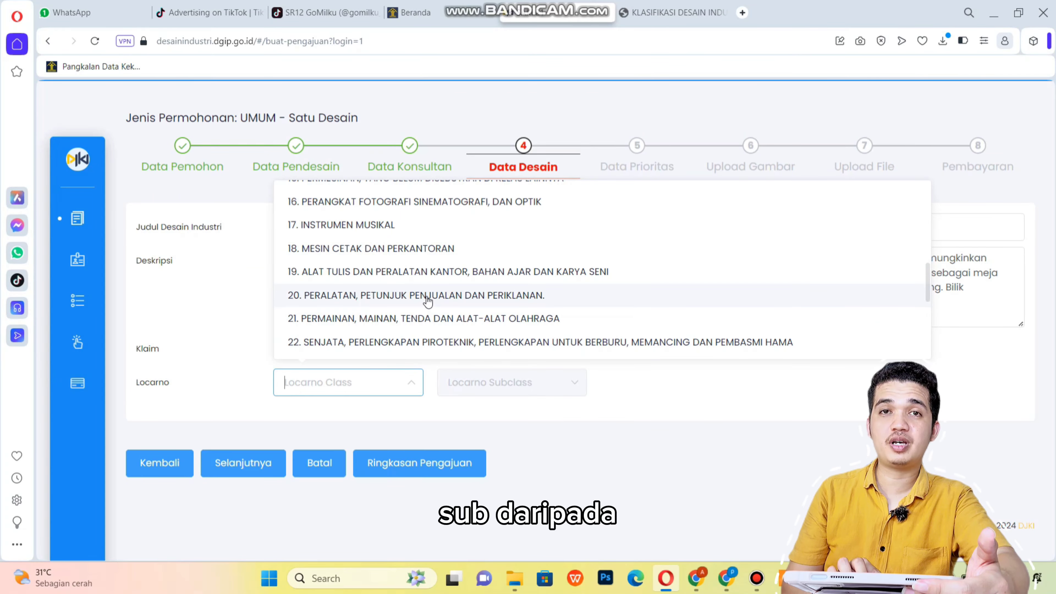
Set Locarno class 20 with subclass 20-02 Peralatan Pameran dan Penjualan, then continue.
left_click(428, 296)
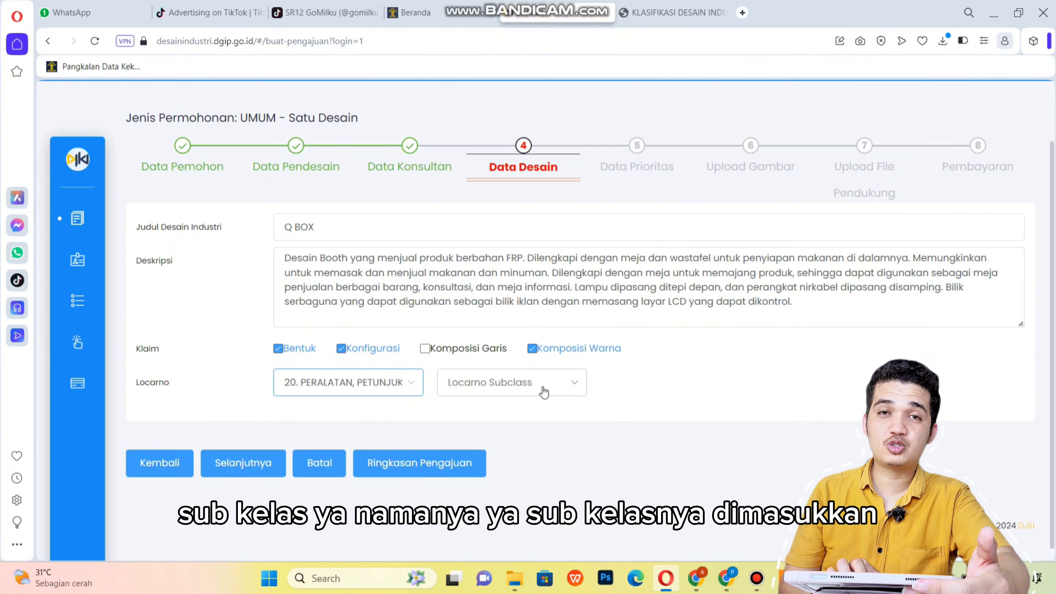
left_click(544, 391)
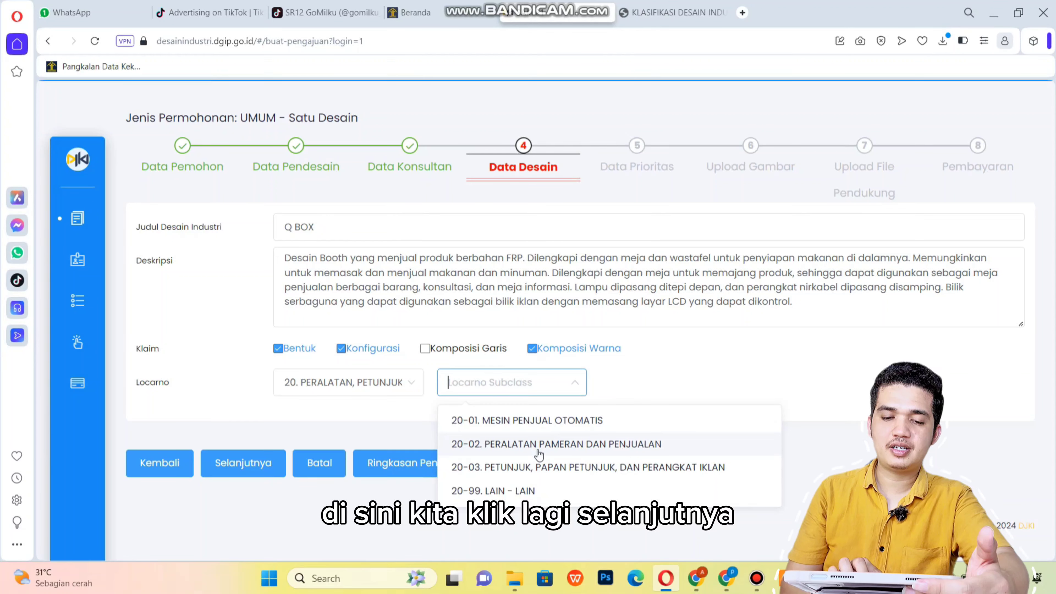
left_click(539, 444)
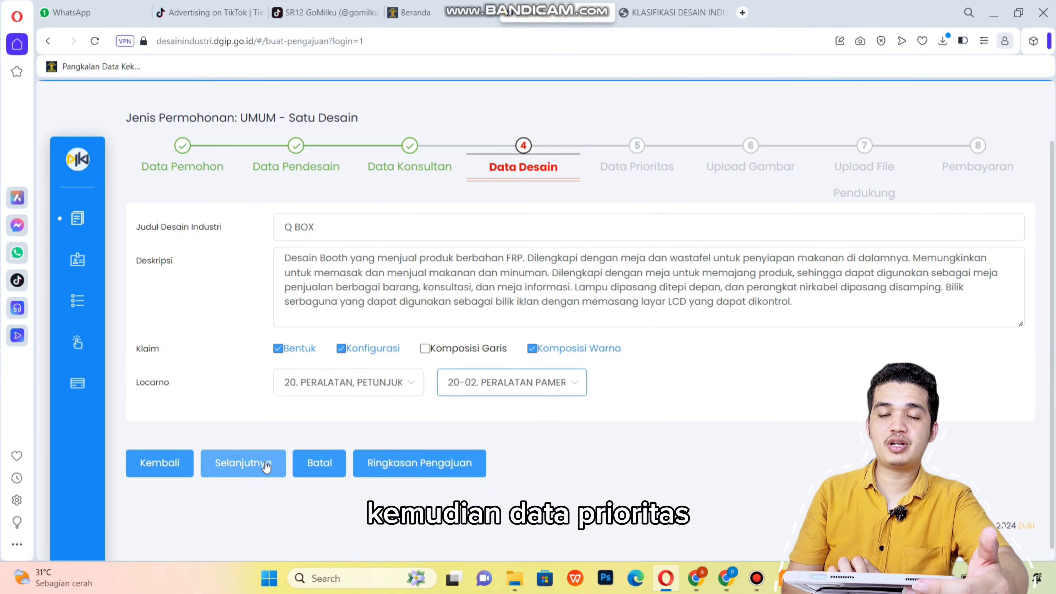
left_click(266, 467)
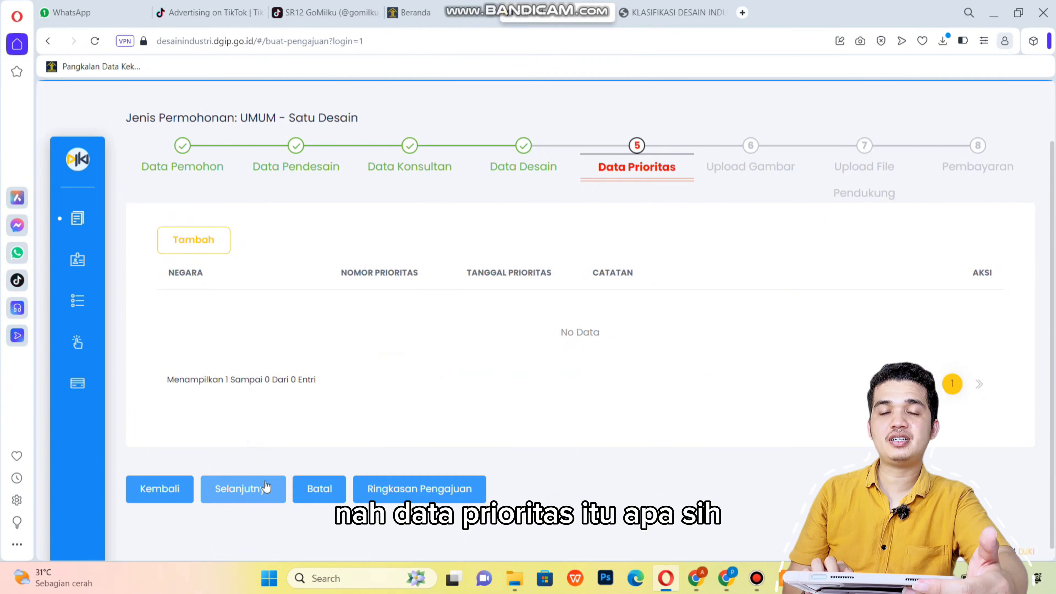
Discard a trial Argentina priority claim, then continue and confirm saving the draft.
left_click(216, 248)
left_click(459, 239)
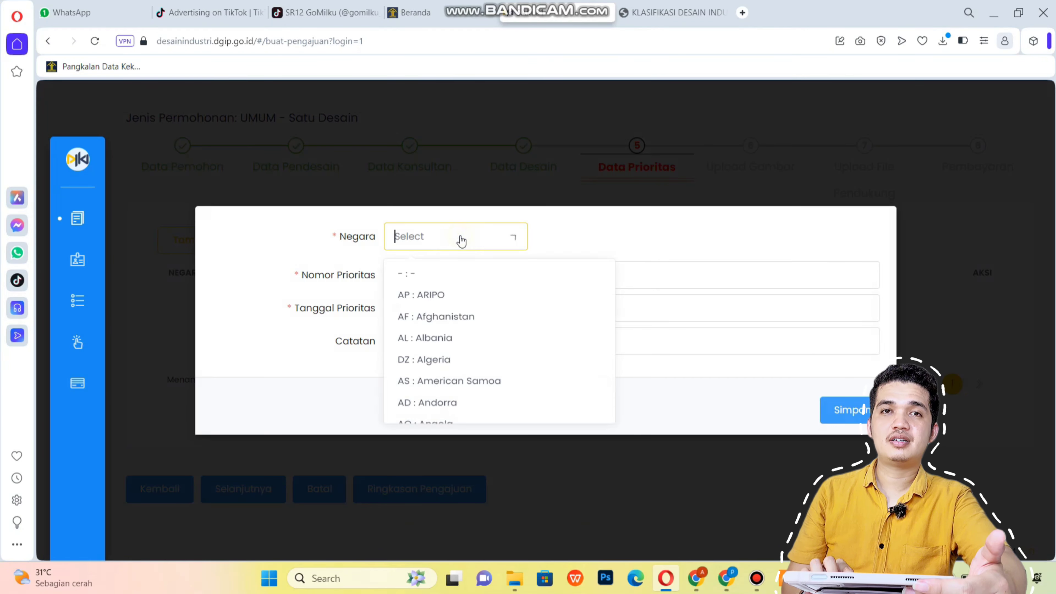
left_click(441, 340)
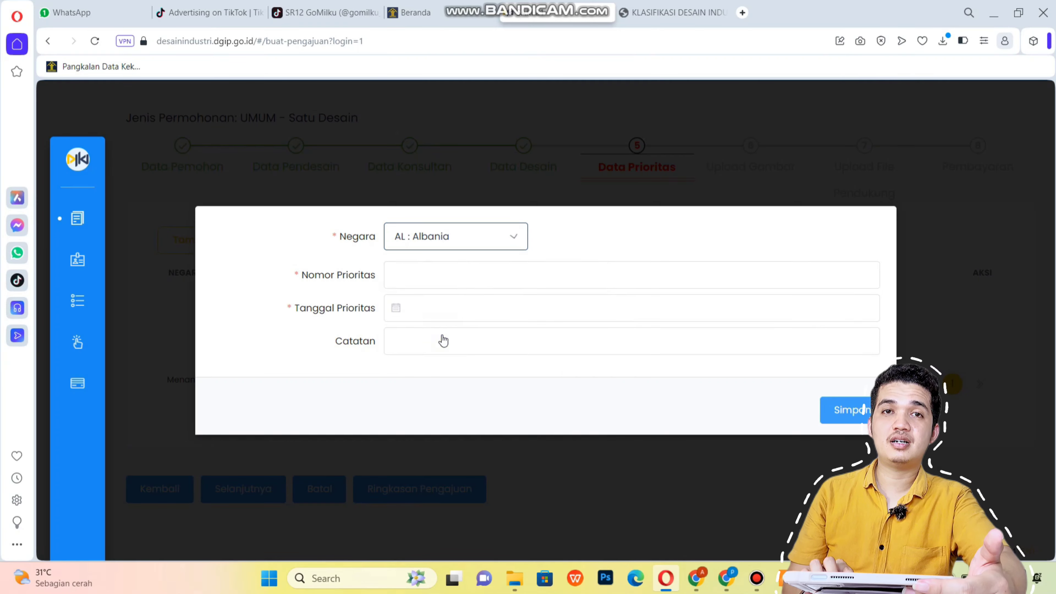
key("Down")
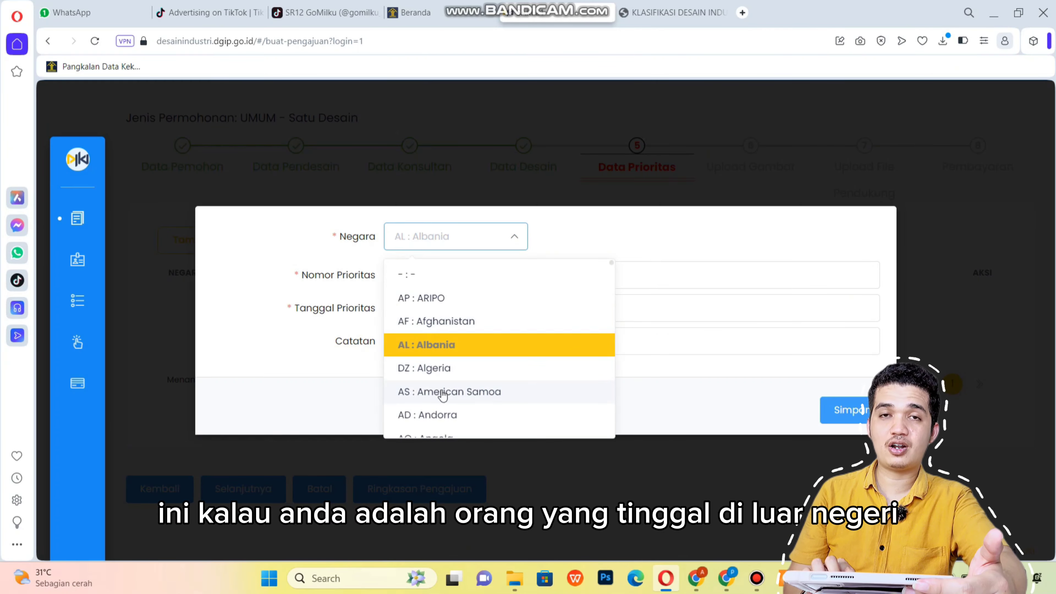
scroll(442, 396, "down", 3)
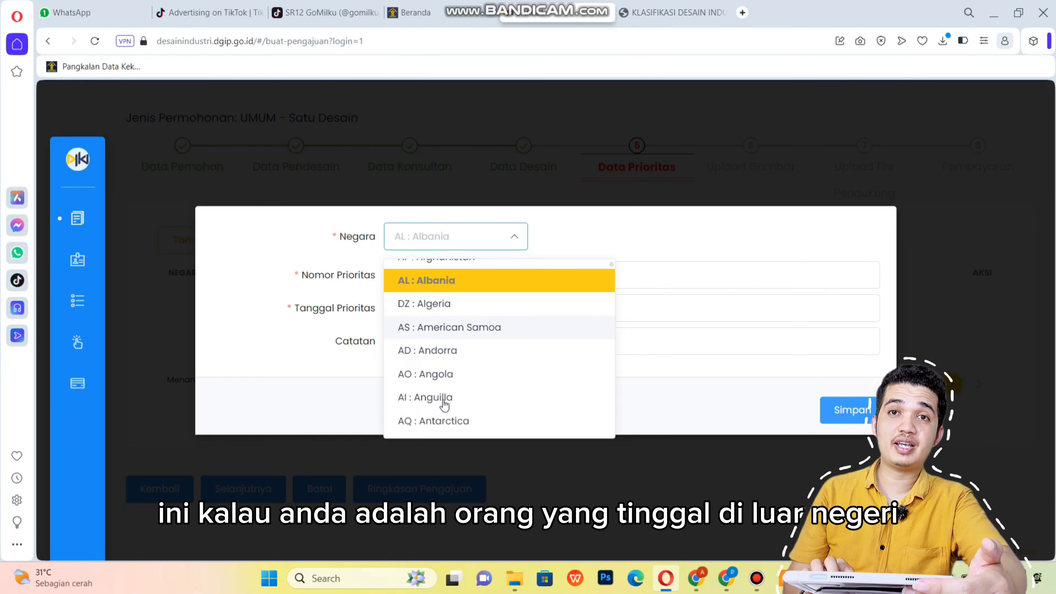
scroll(449, 398, "down", 4)
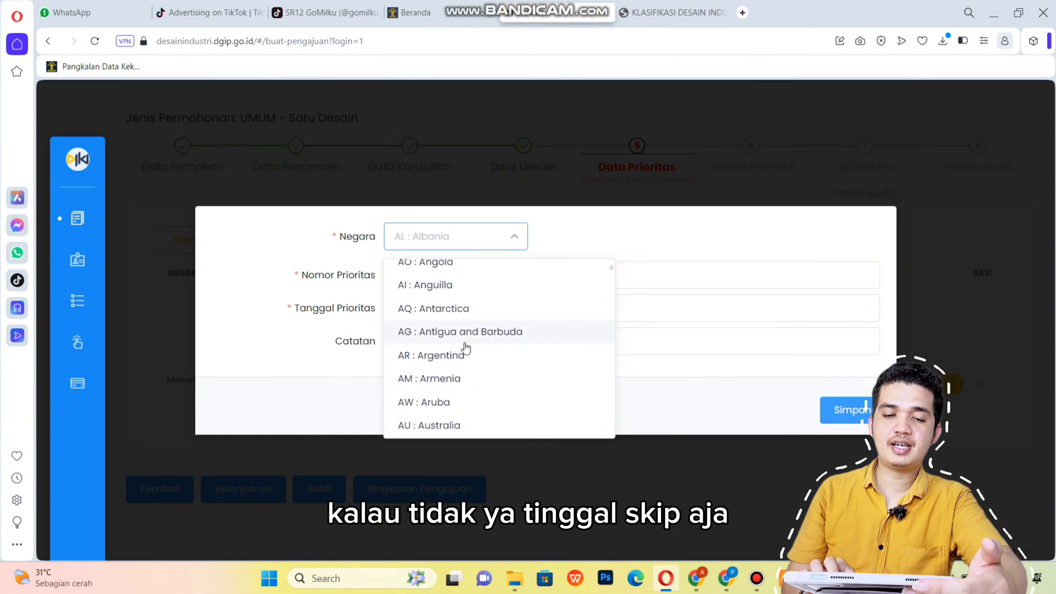
left_click(463, 352)
left_click(925, 264)
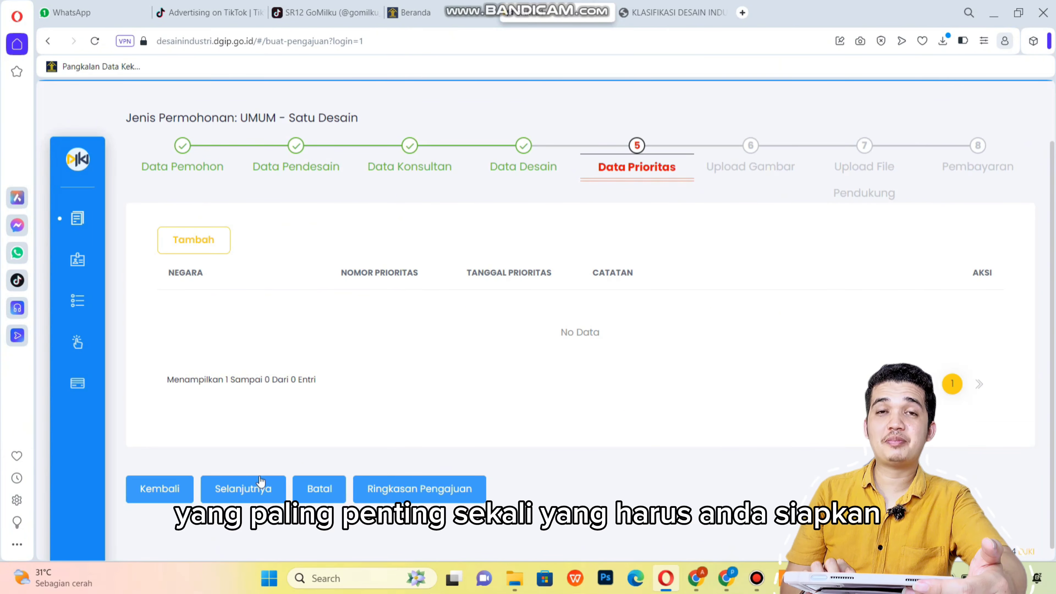
left_click(258, 489)
left_click(582, 412)
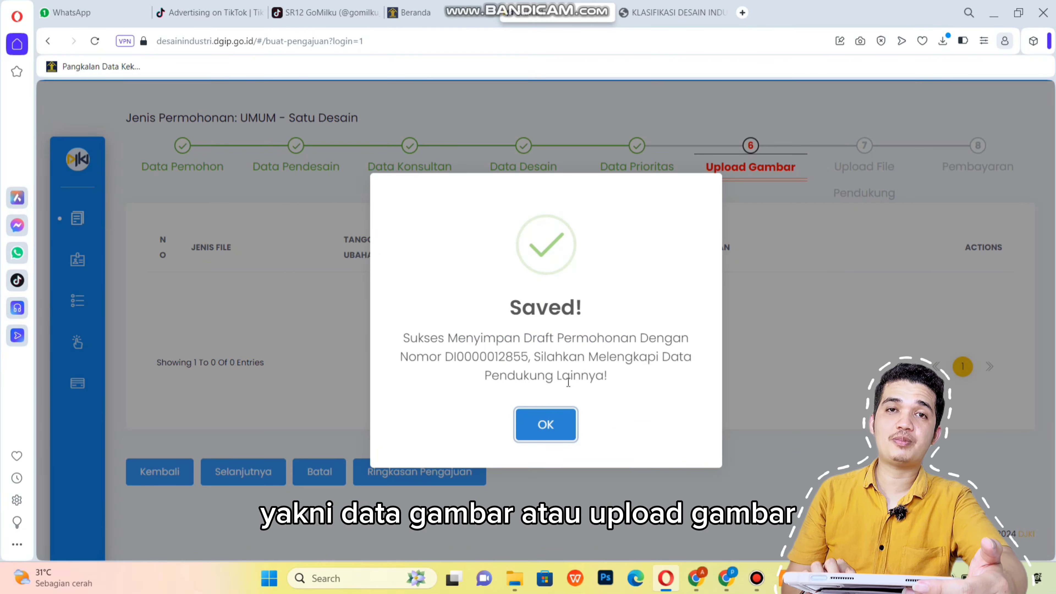
Dismiss the draft-saved confirmation and clear the stray text selection.
left_click(546, 425)
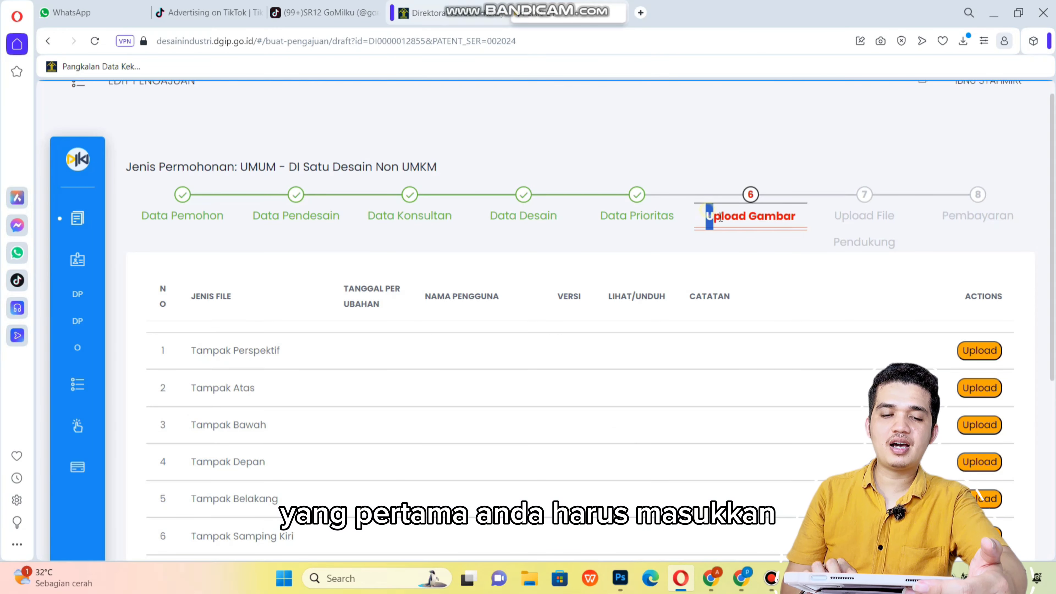
left_click_drag(797, 229, 783, 241)
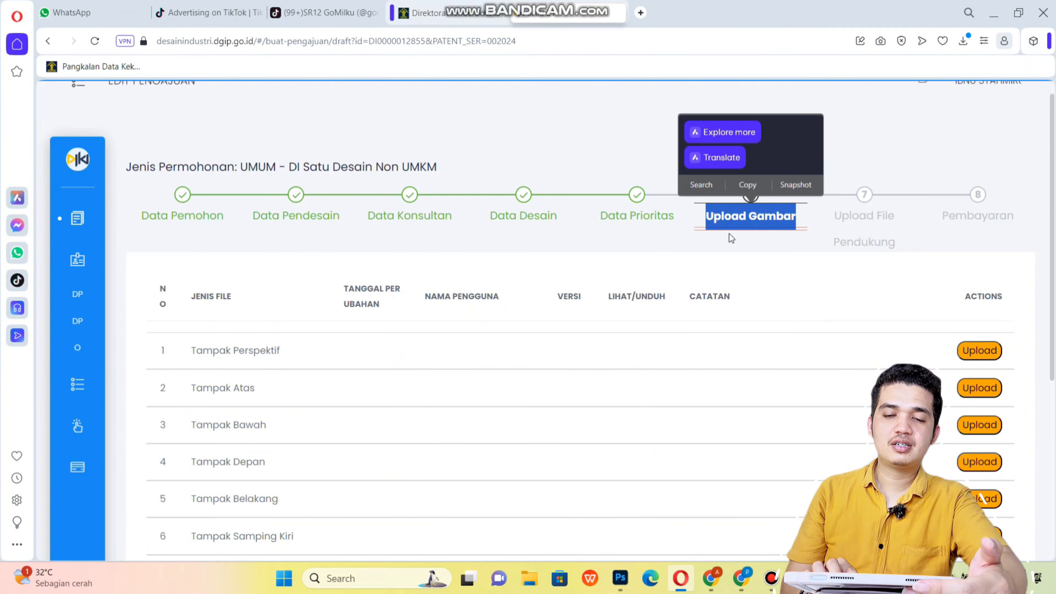
scroll(291, 333, "down", 3)
left_click_drag(232, 213, 311, 207)
left_click(354, 217)
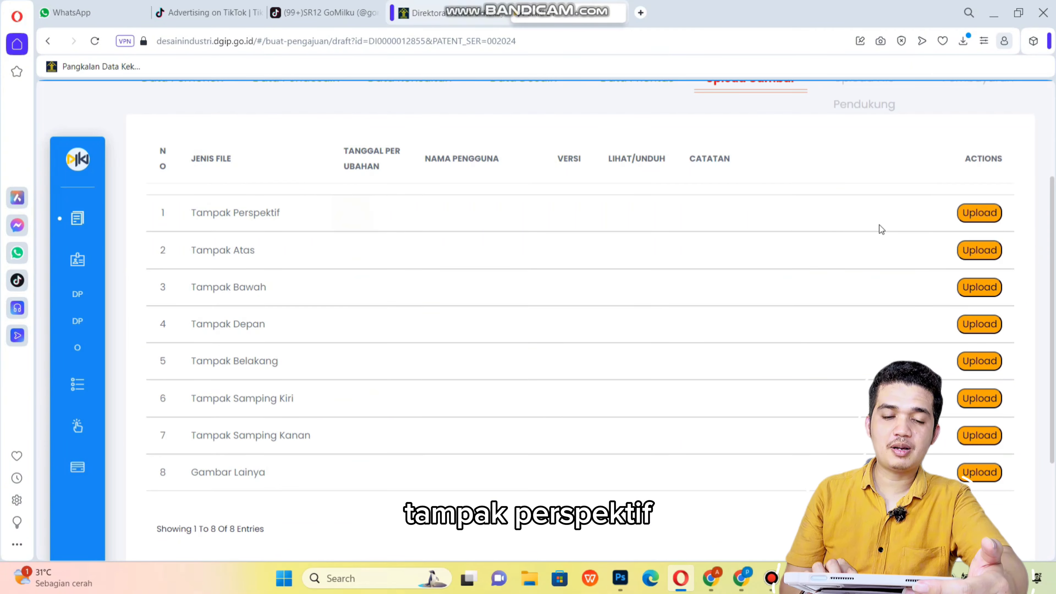
Attach three Tampak Perspektif images, including the open-front box and prespektif images, describe them, and upload them.
left_click(986, 214)
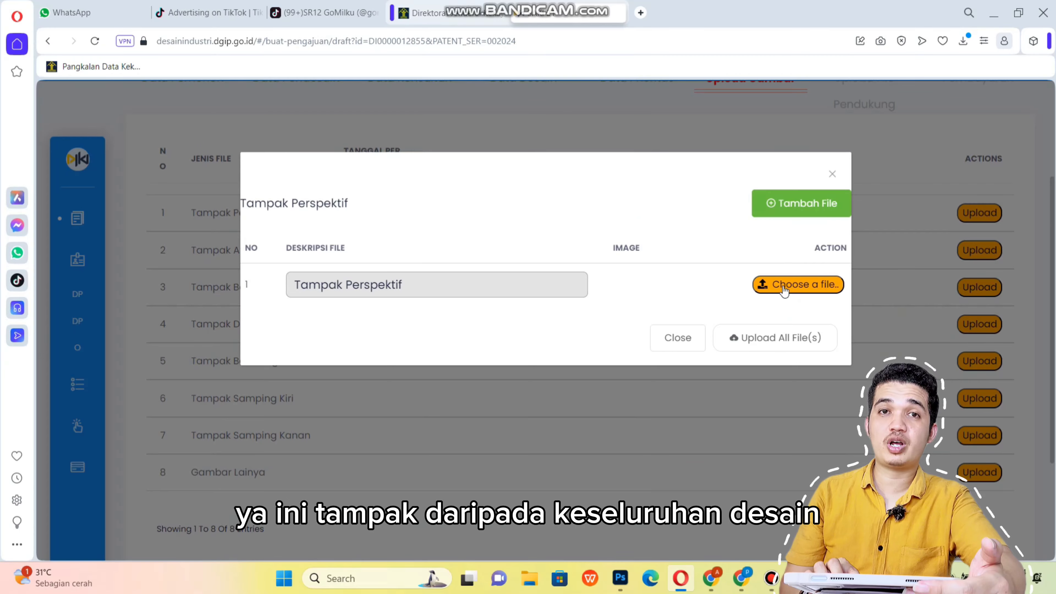
left_click(784, 287)
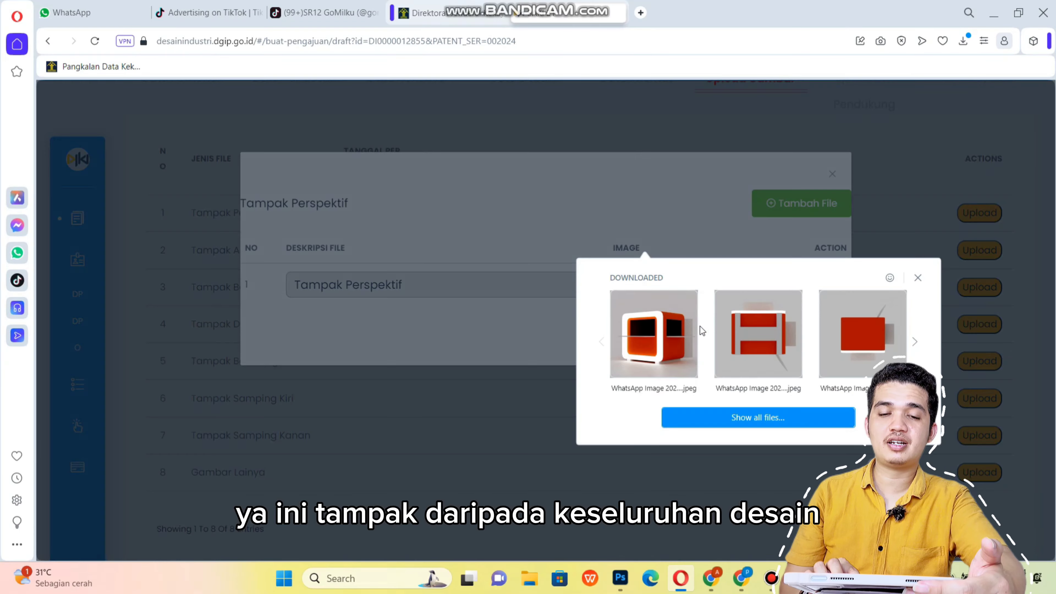
left_click(671, 341)
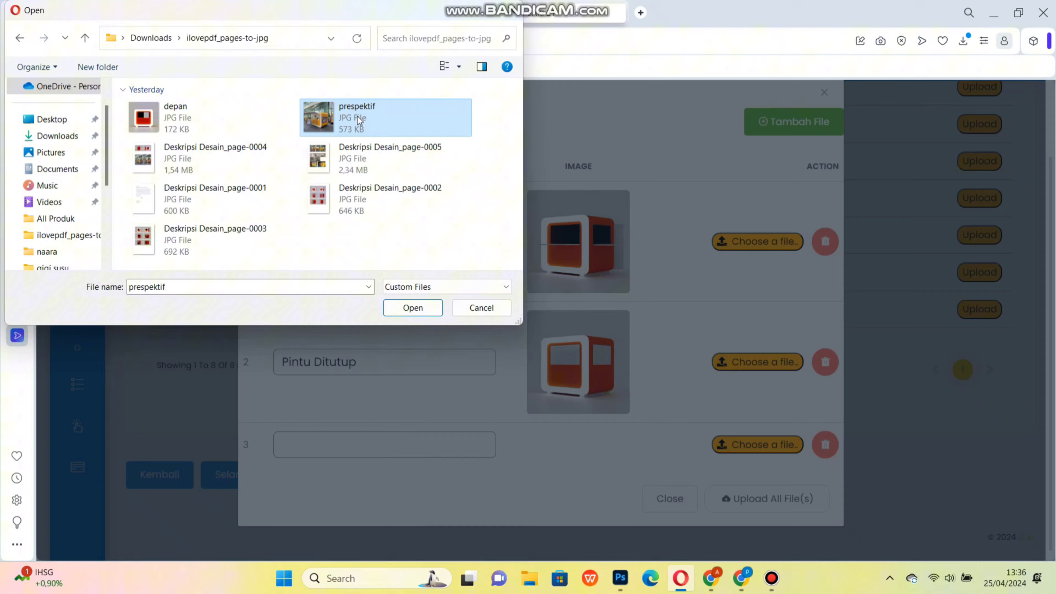
double_click(357, 116)
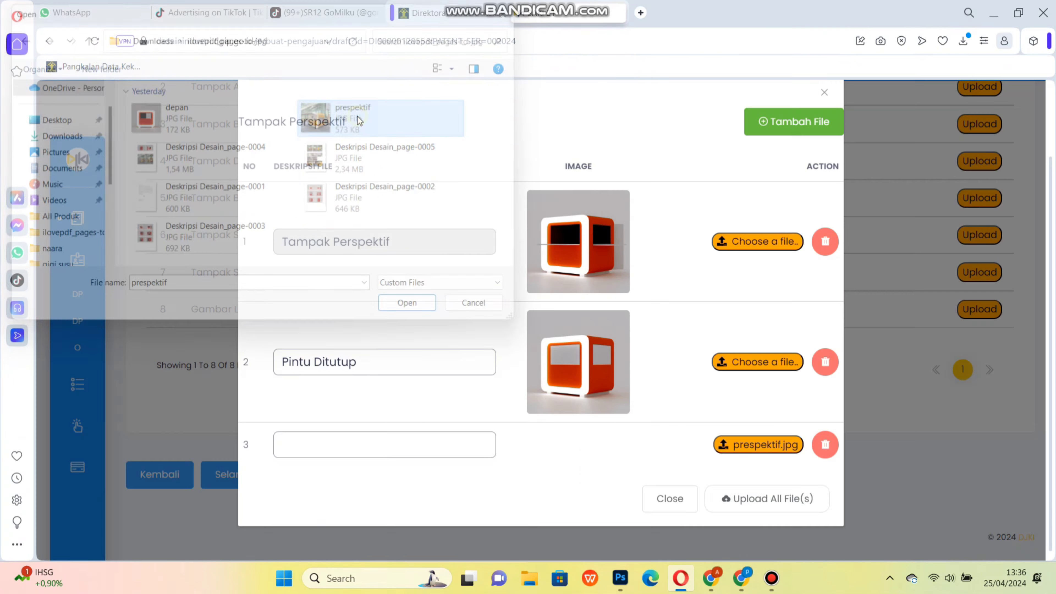
scroll(439, 375, "down", 2)
left_click(439, 407)
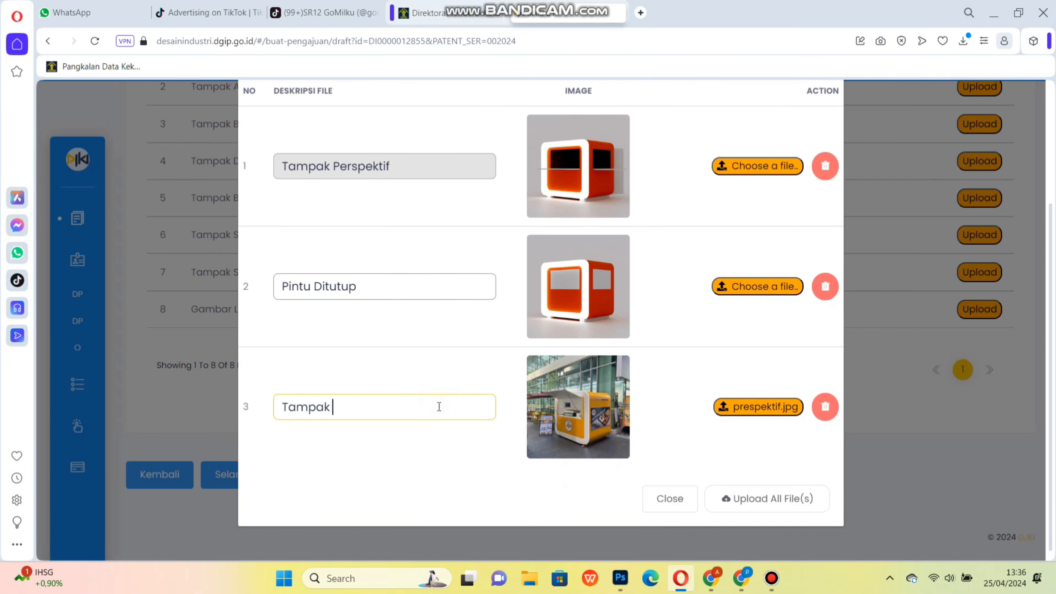
left_click(761, 500)
Upload the top, bottom and front view images for Tampak Atas, Bawah and Depan.
left_click(979, 225)
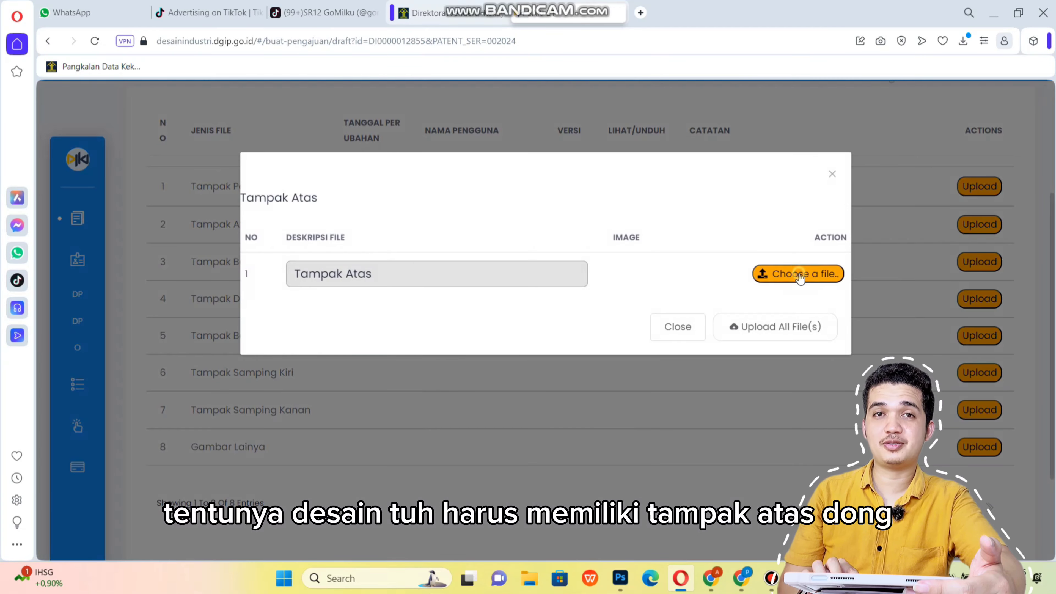
left_click(798, 273)
left_click(857, 331)
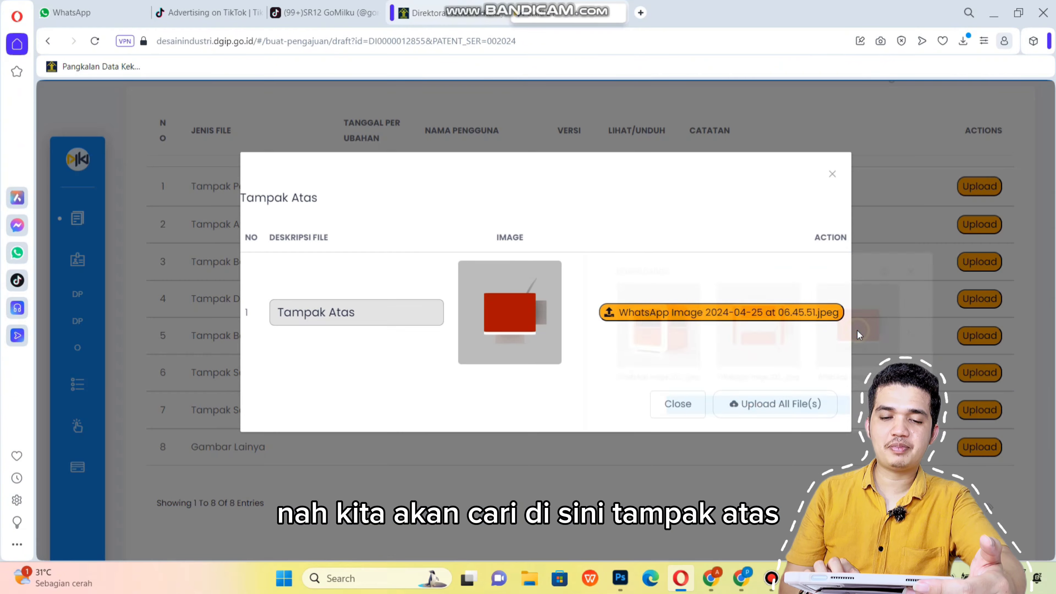
left_click(768, 406)
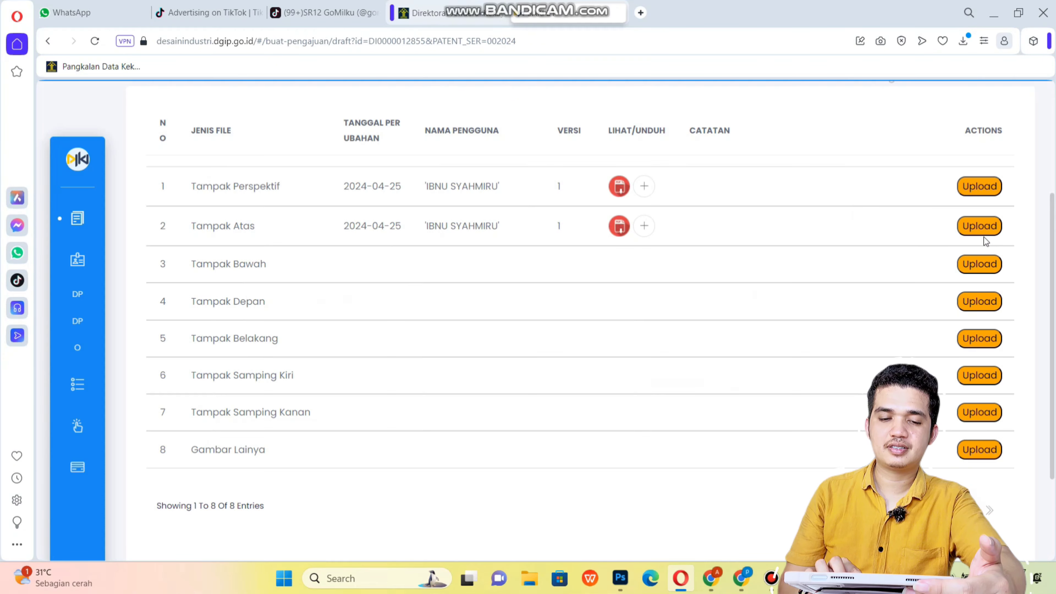
left_click(962, 264)
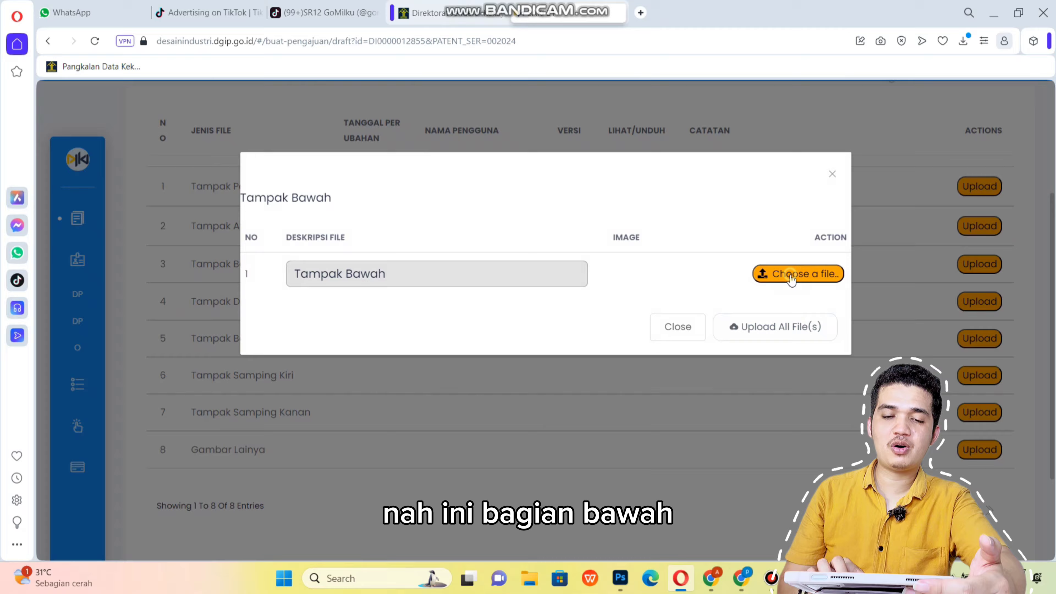
left_click(791, 273)
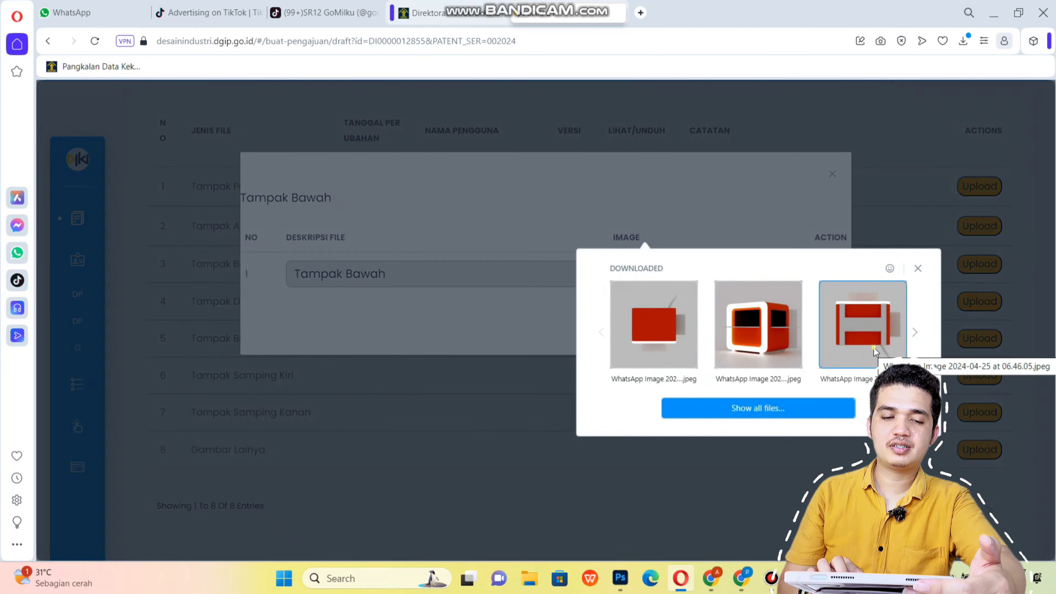
left_click(860, 328)
left_click(757, 403)
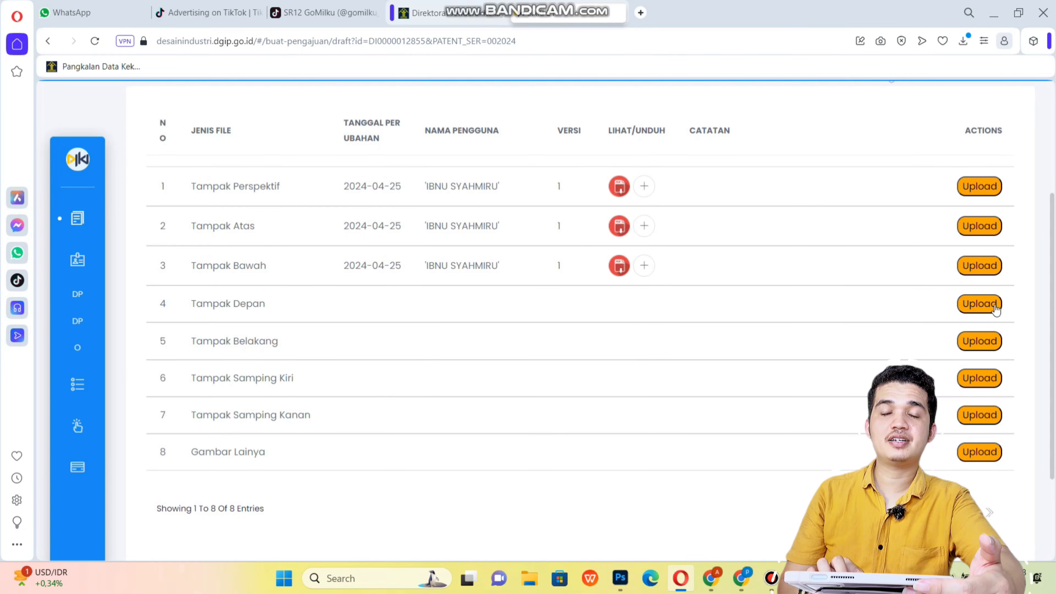
left_click(981, 305)
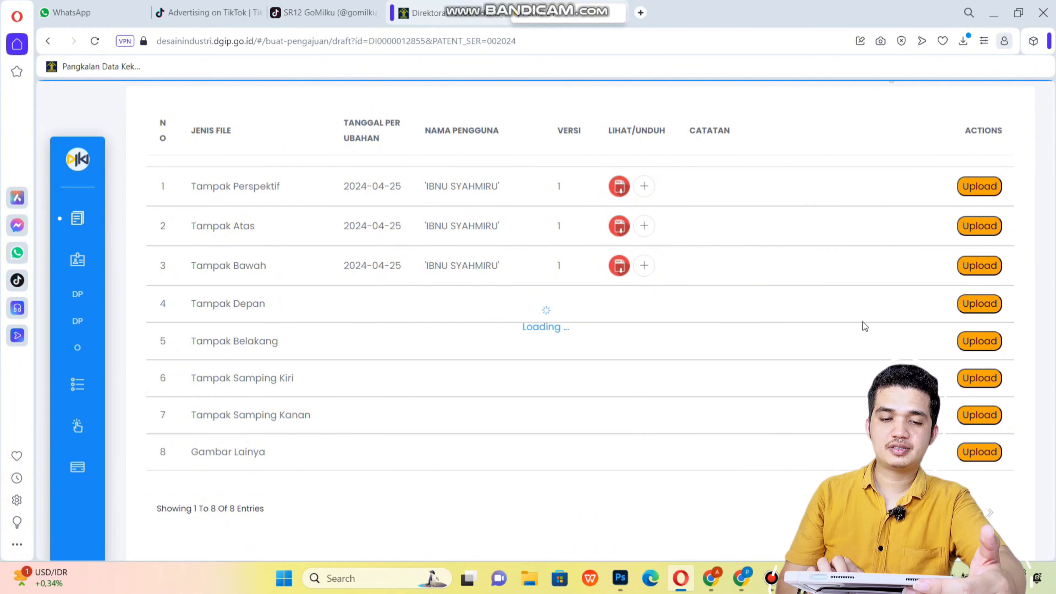
left_click(805, 274)
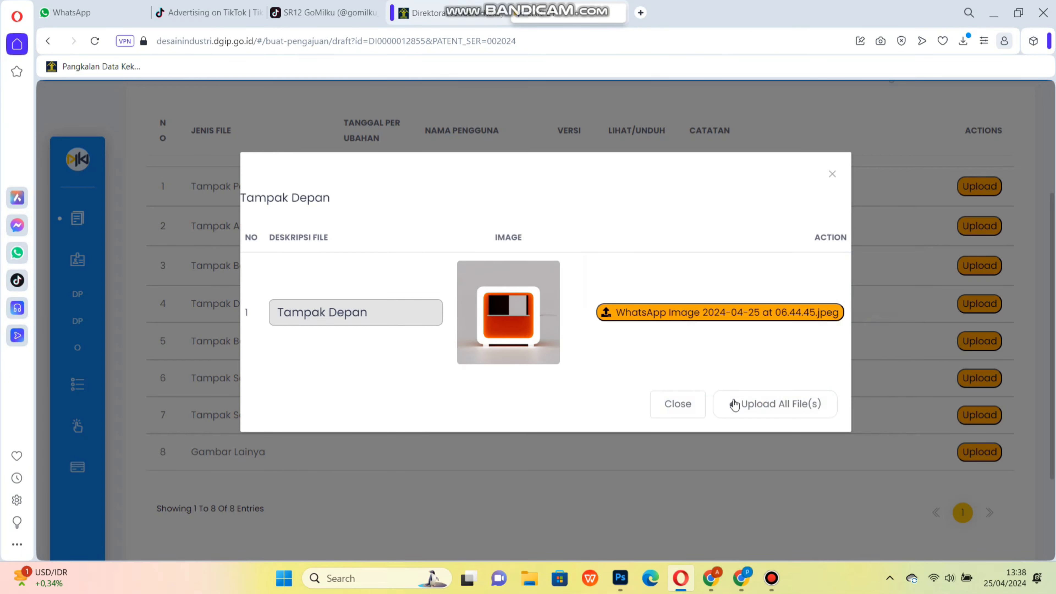
left_click(735, 405)
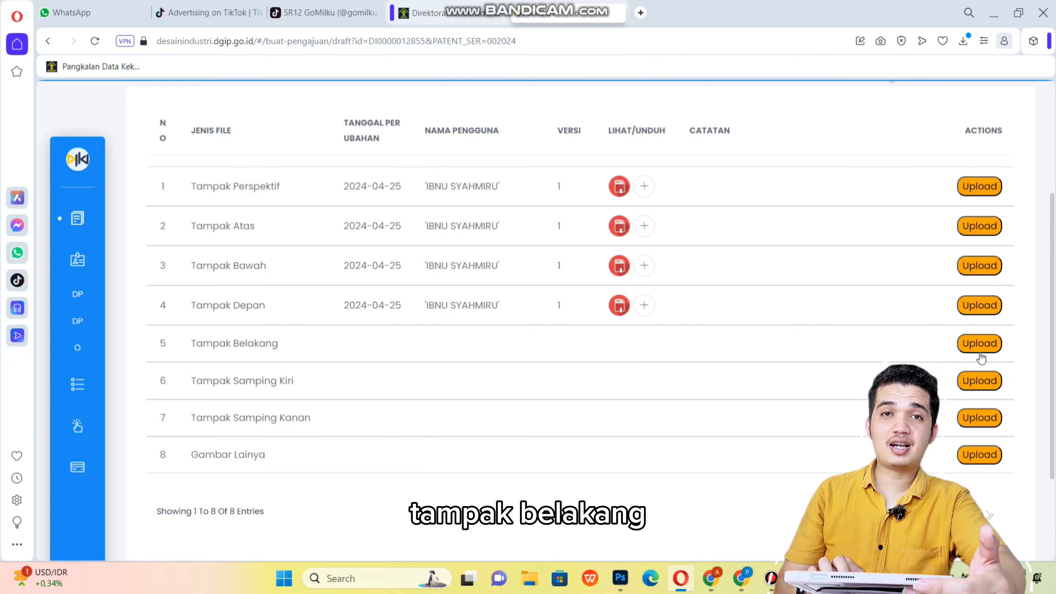
Upload the rear, left and right view images for Tampak Belakang, Samping Kiri and Samping Kanan.
left_click(980, 343)
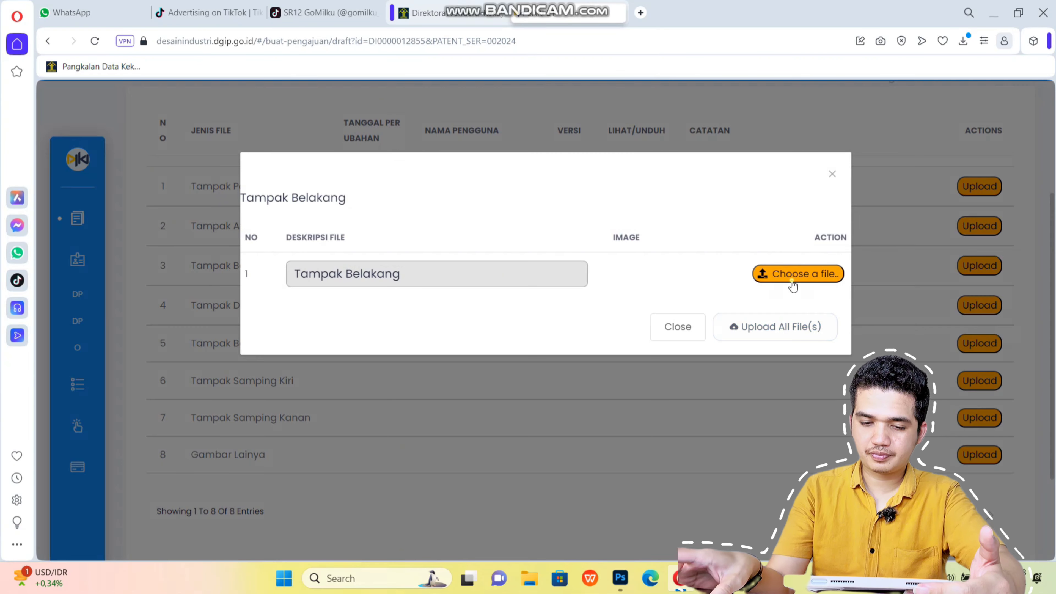
left_click(793, 287)
left_click(865, 341)
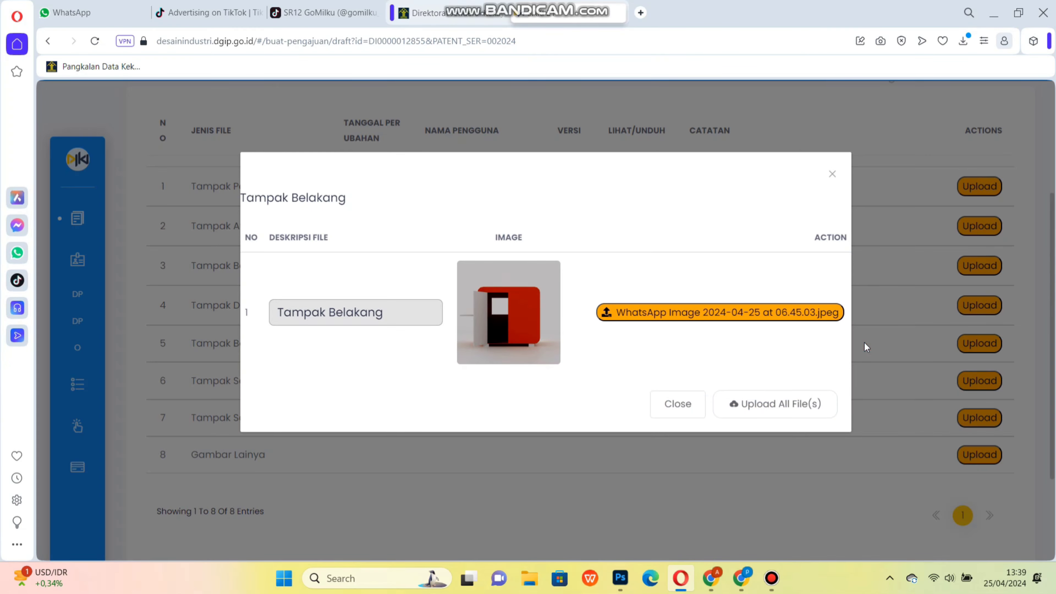
left_click(778, 404)
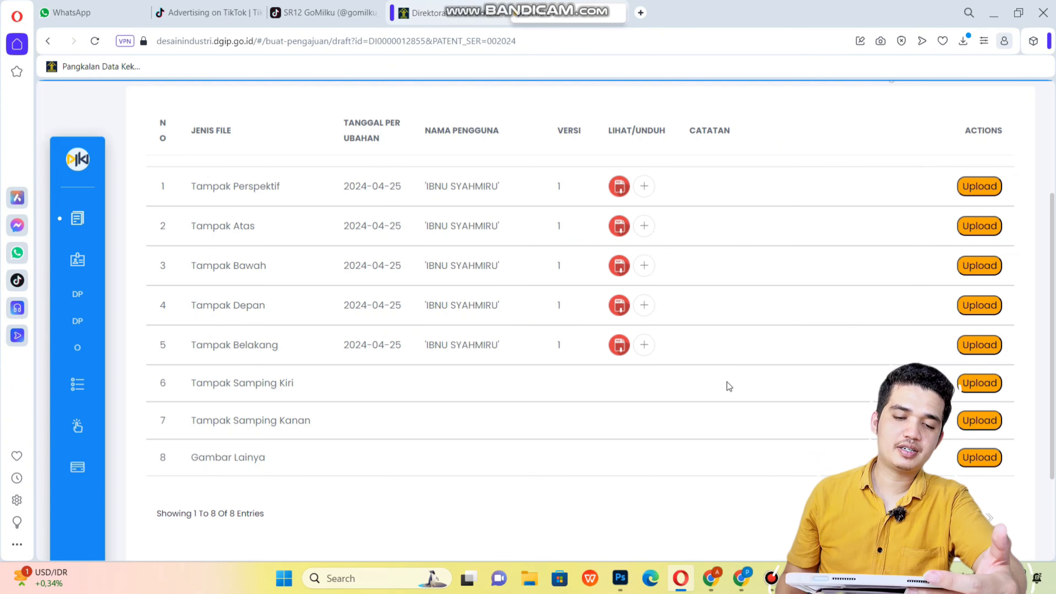
left_click(967, 388)
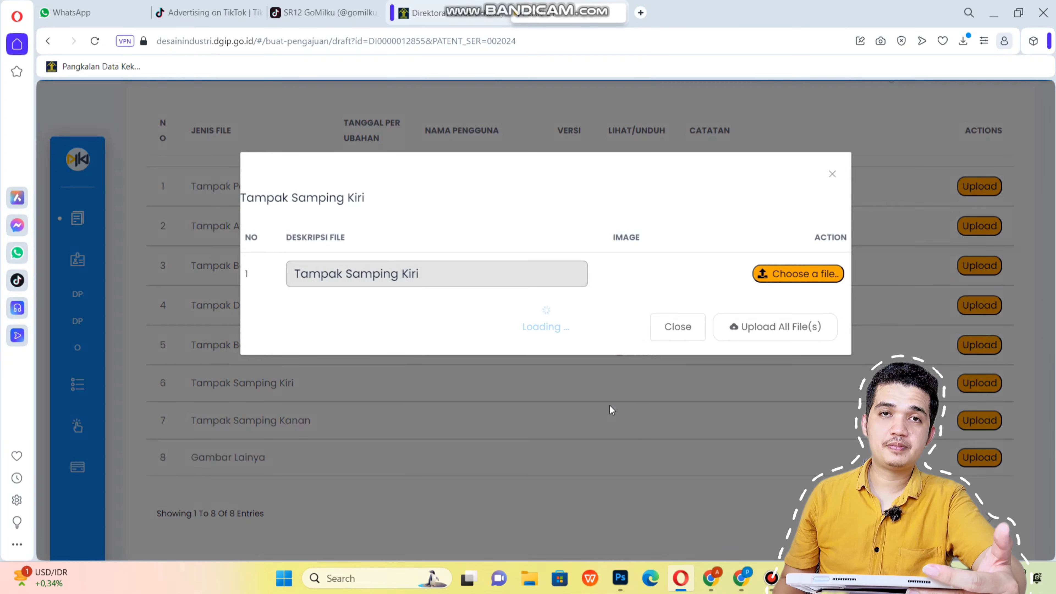
left_click(804, 283)
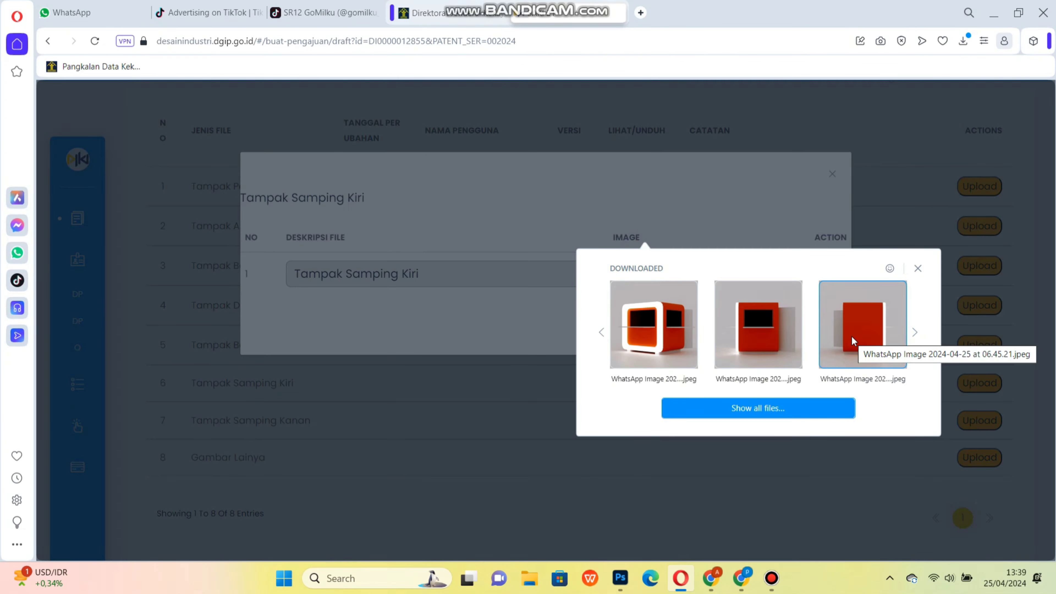
left_click(852, 336)
left_click(792, 402)
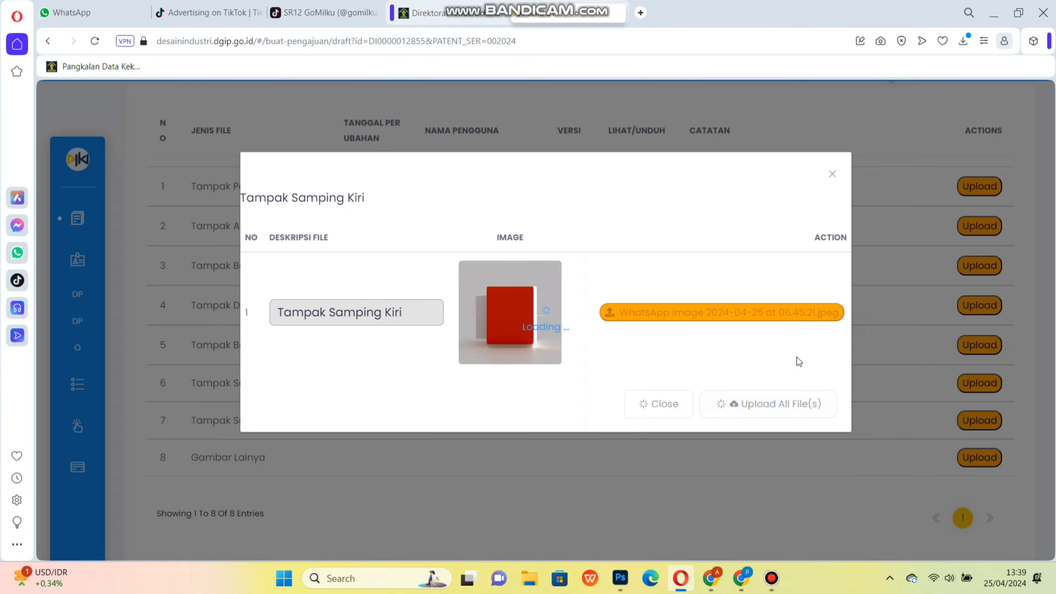
left_click(973, 422)
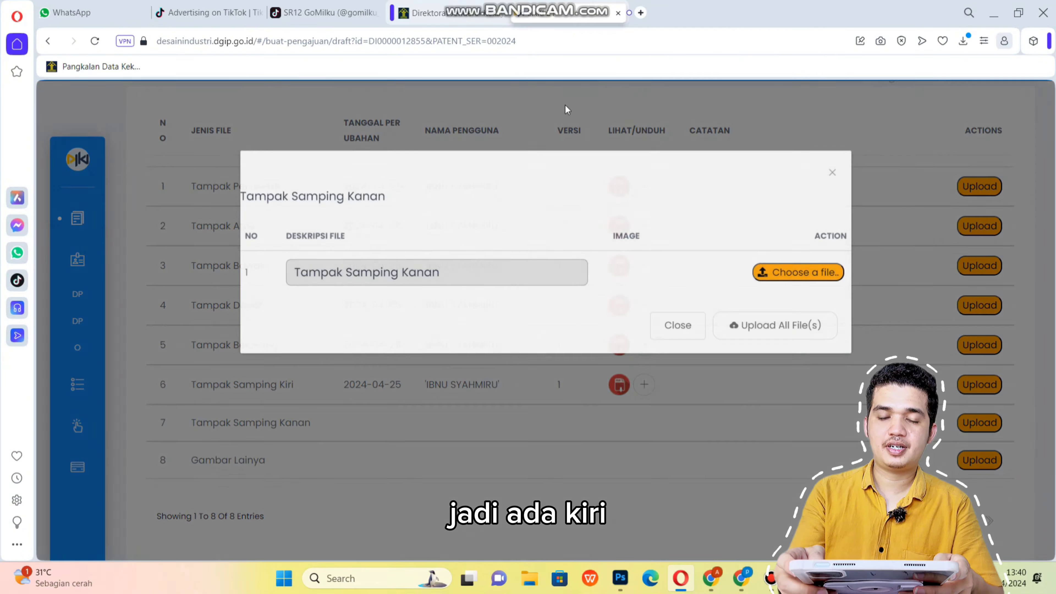
left_click(784, 273)
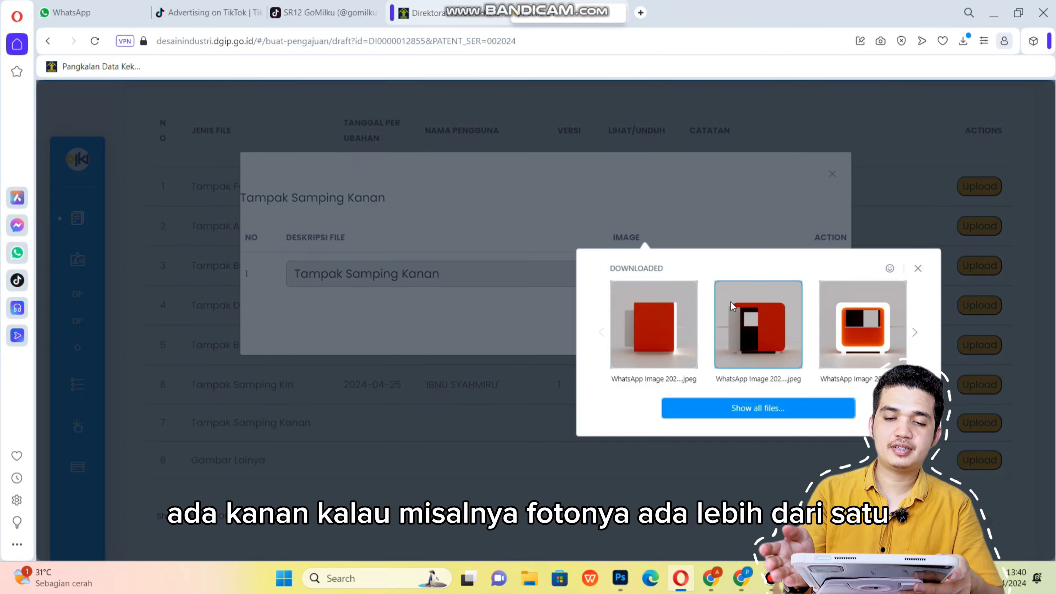
left_click(867, 331)
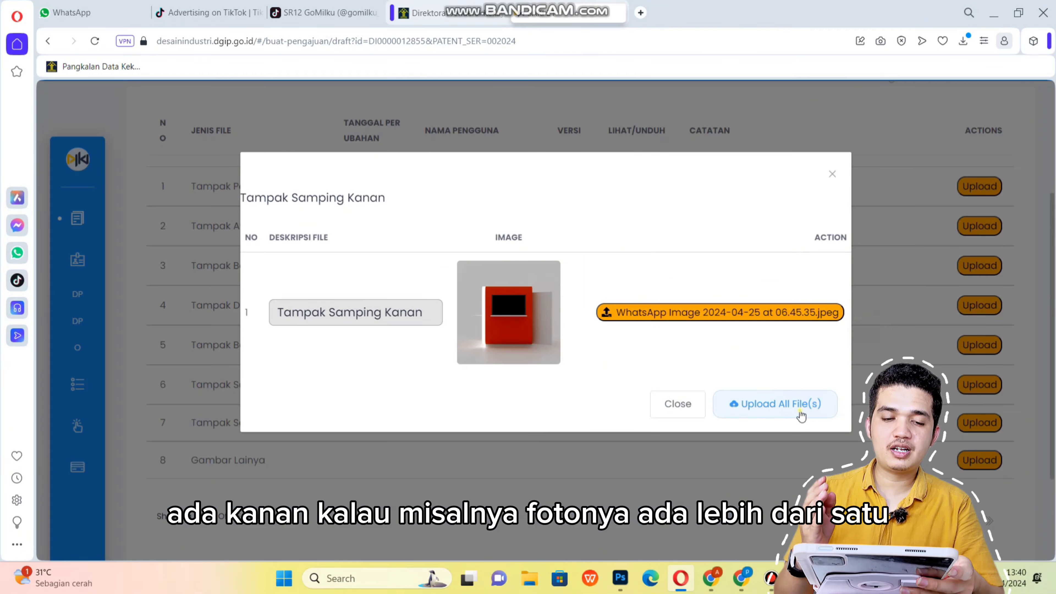
left_click(786, 403)
scroll(767, 405, "down", 3)
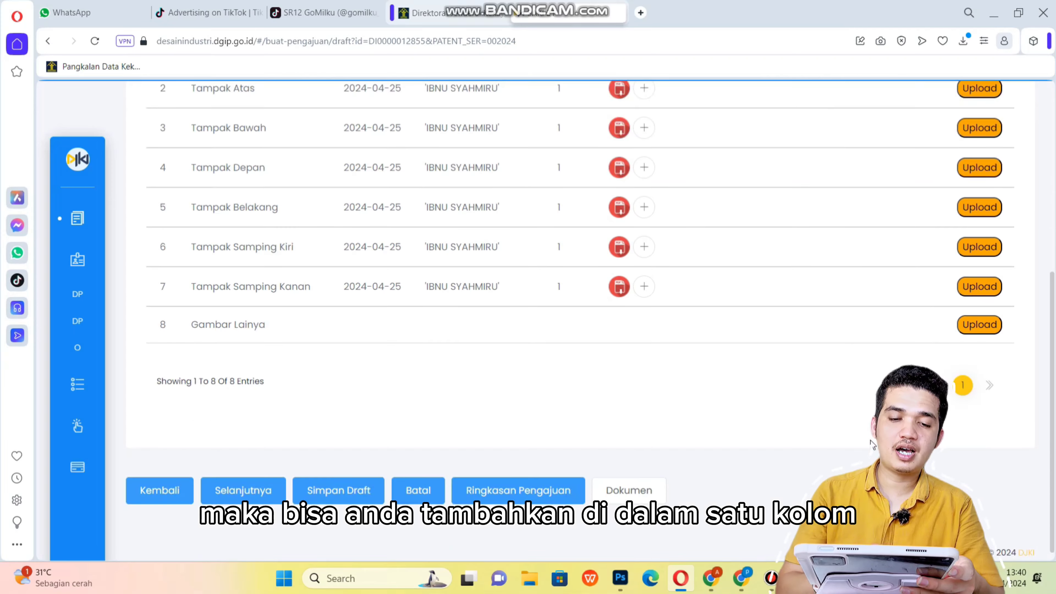
scroll(754, 395, "up", 5)
scroll(742, 389, "down", 1)
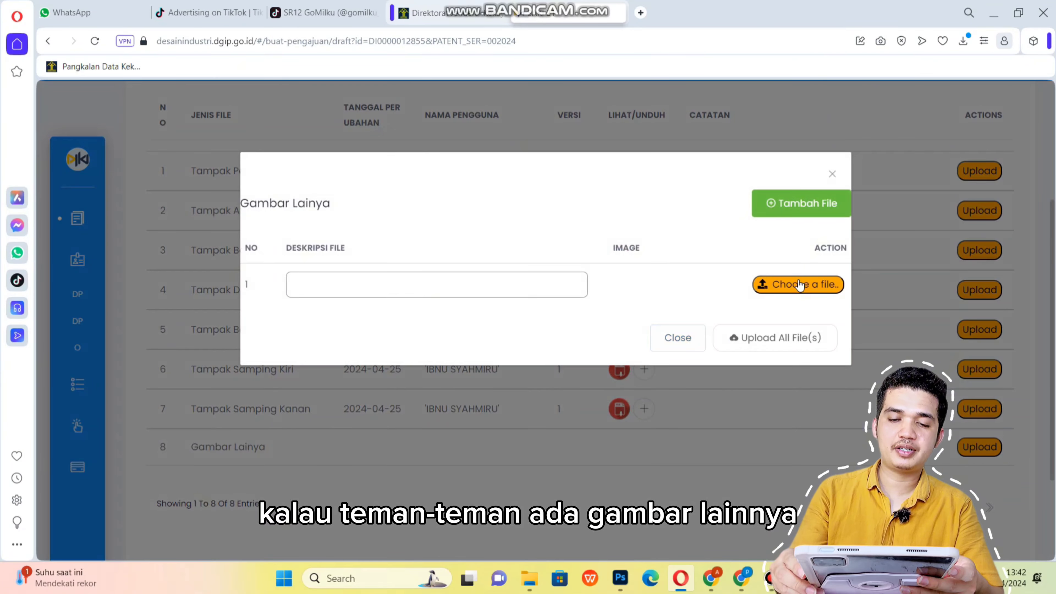
Attach Deskripsi Desain_page-0004, page-0002 and page-0003 images to three Gambar Lainya rows.
left_click(801, 285)
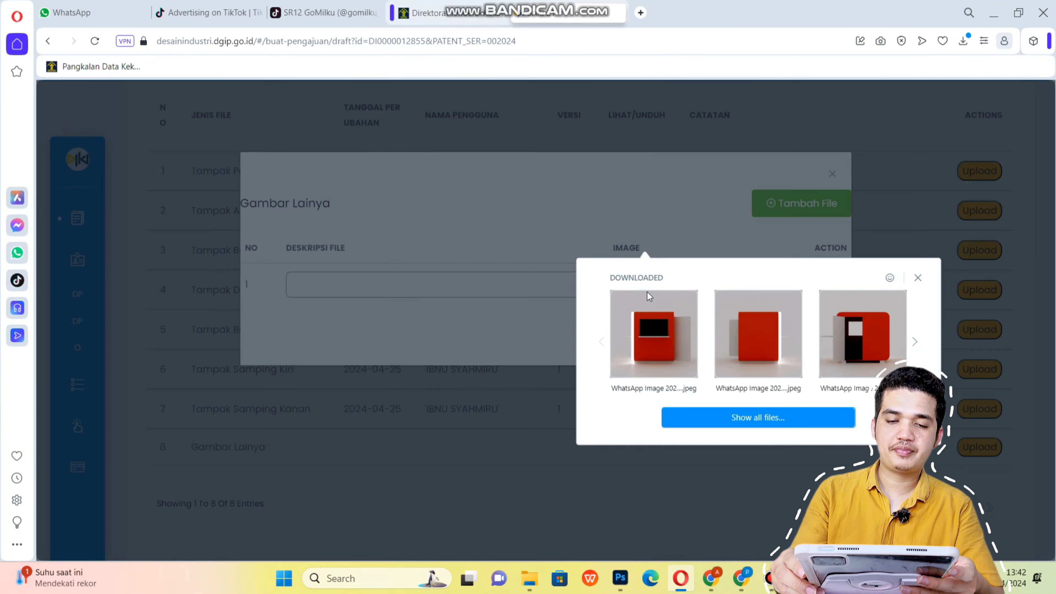
left_click(733, 418)
left_click(179, 160)
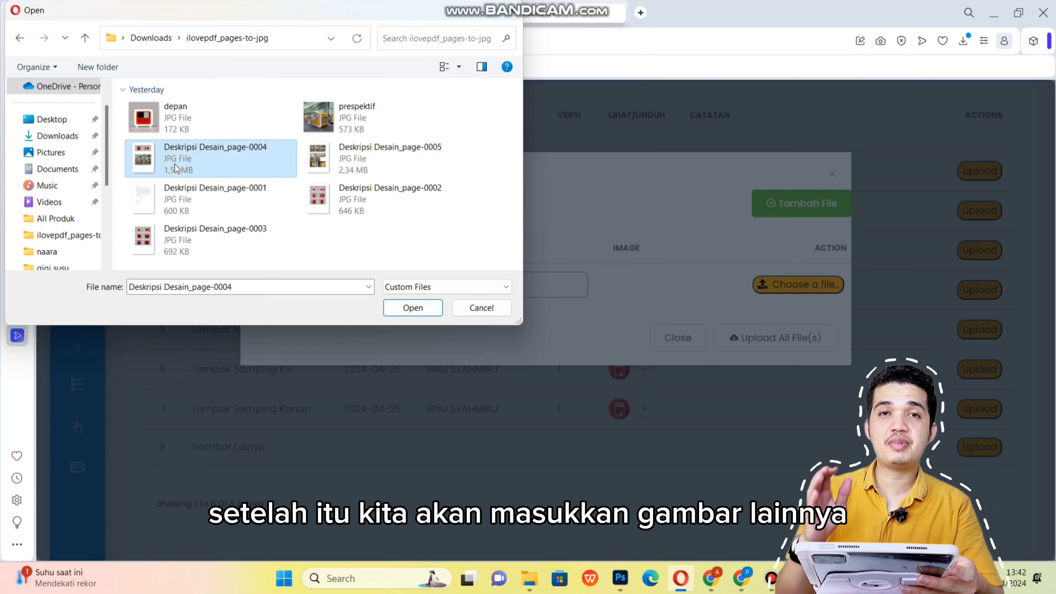
left_click(425, 307)
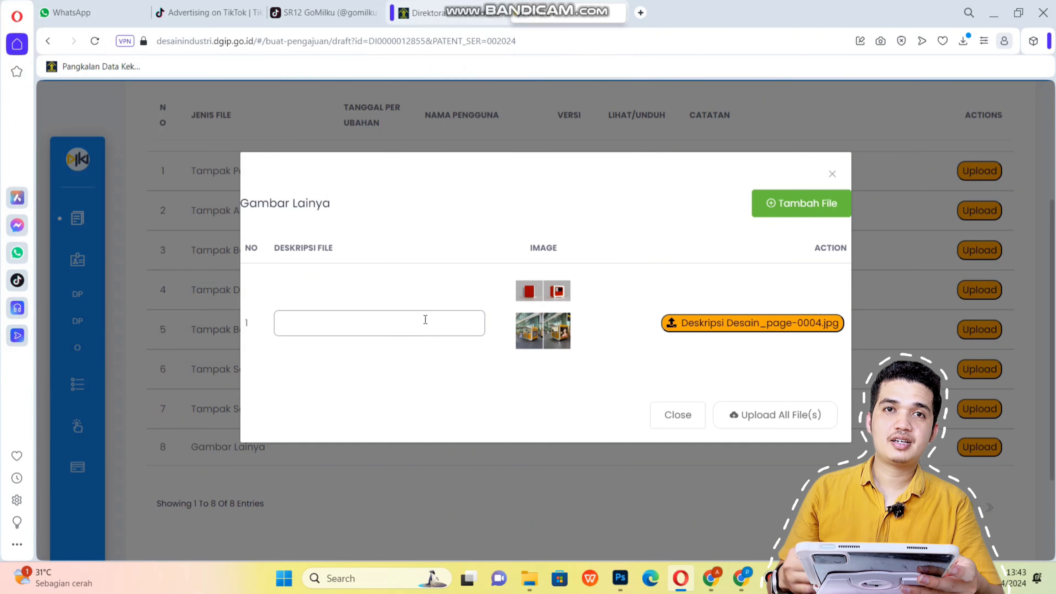
left_click(798, 204)
left_click(733, 405)
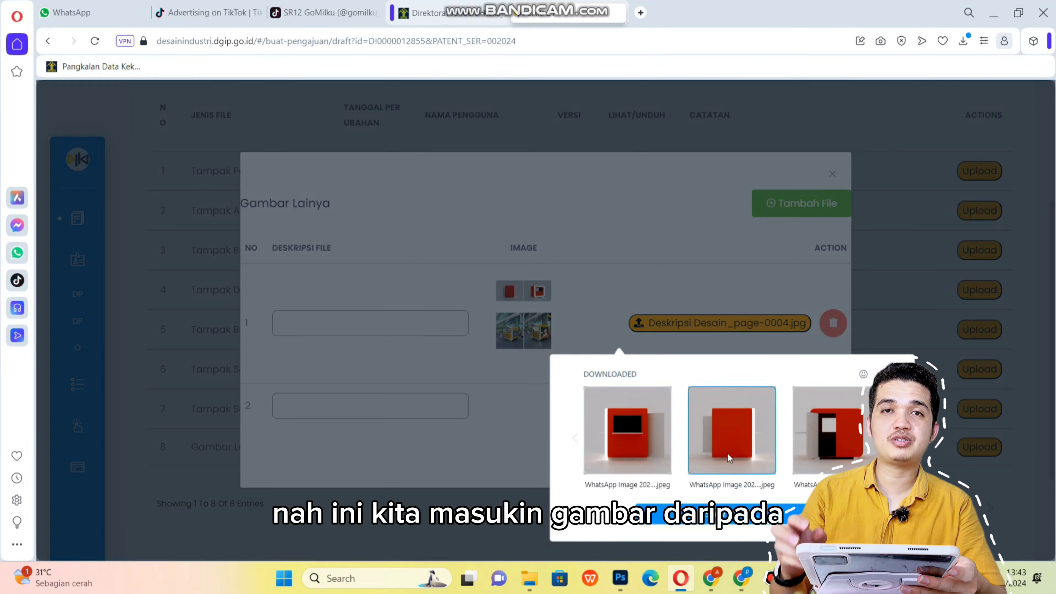
left_click(715, 513)
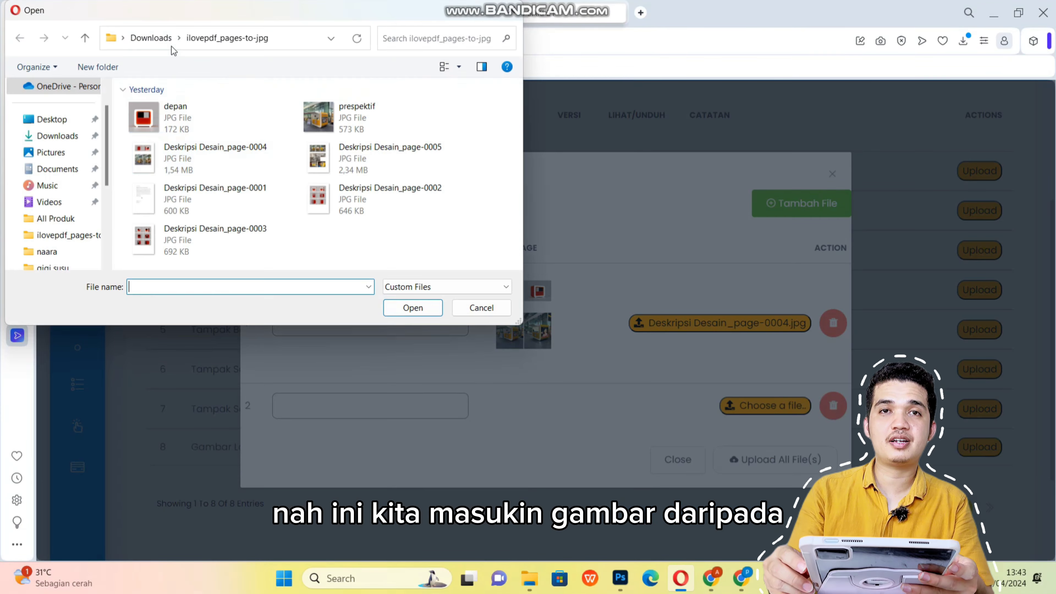
left_click(347, 198)
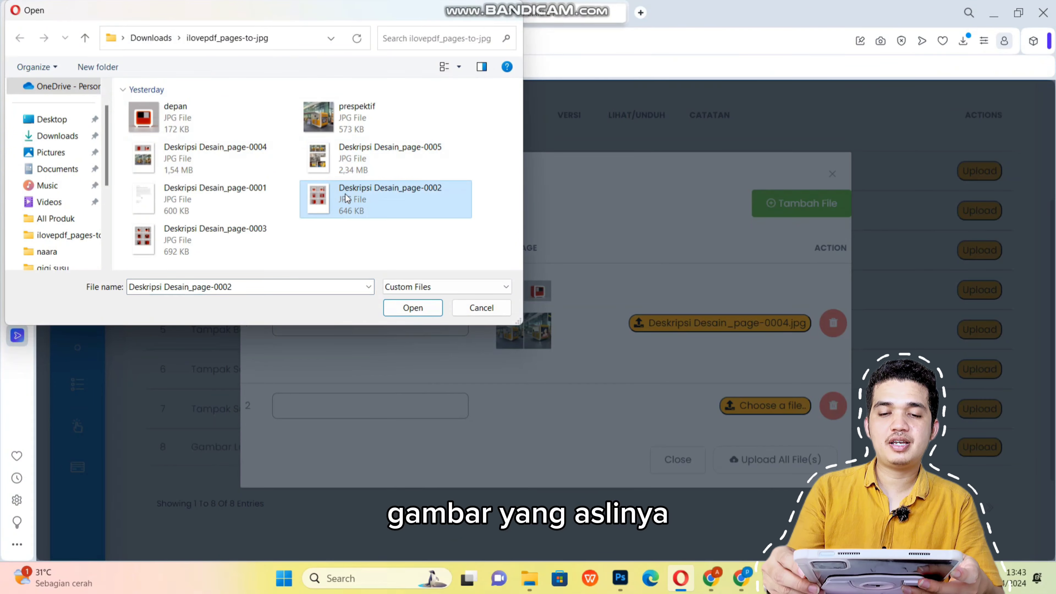
left_click(411, 308)
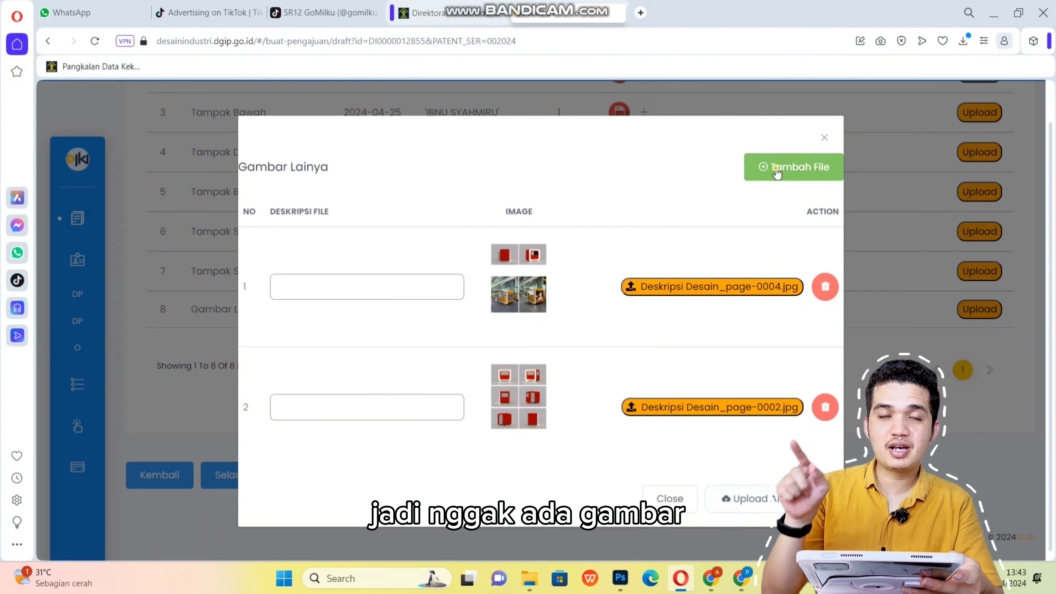
left_click(777, 173)
left_click(750, 490)
left_click(723, 366)
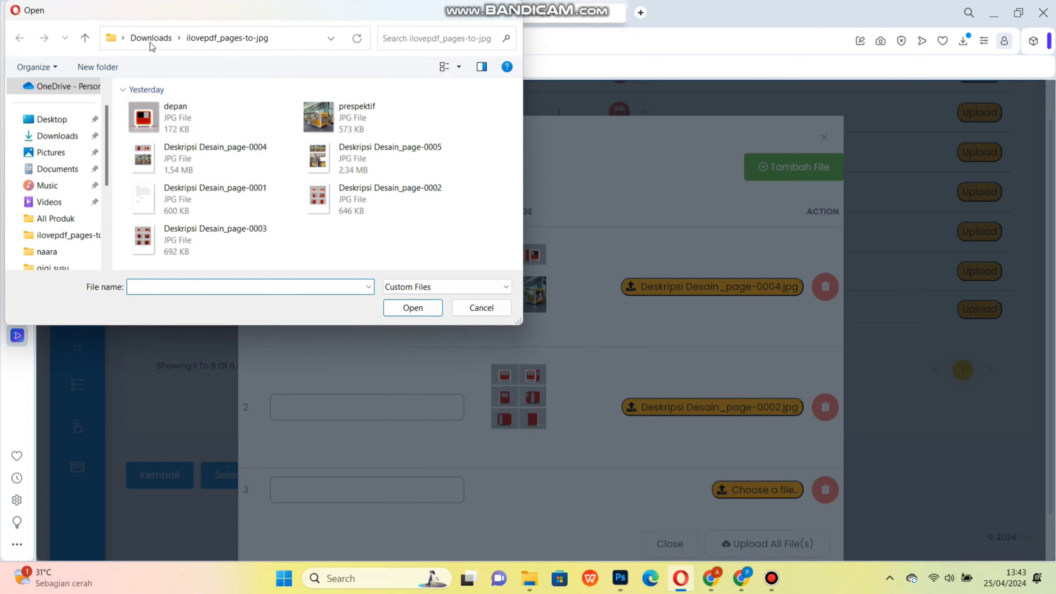
double_click(210, 230)
Describe the extra images as Tampak Nyata, Tampak Tutup Pintu and Tampak Buka Pintu.
left_click(435, 293)
type("Tampak Nyata")
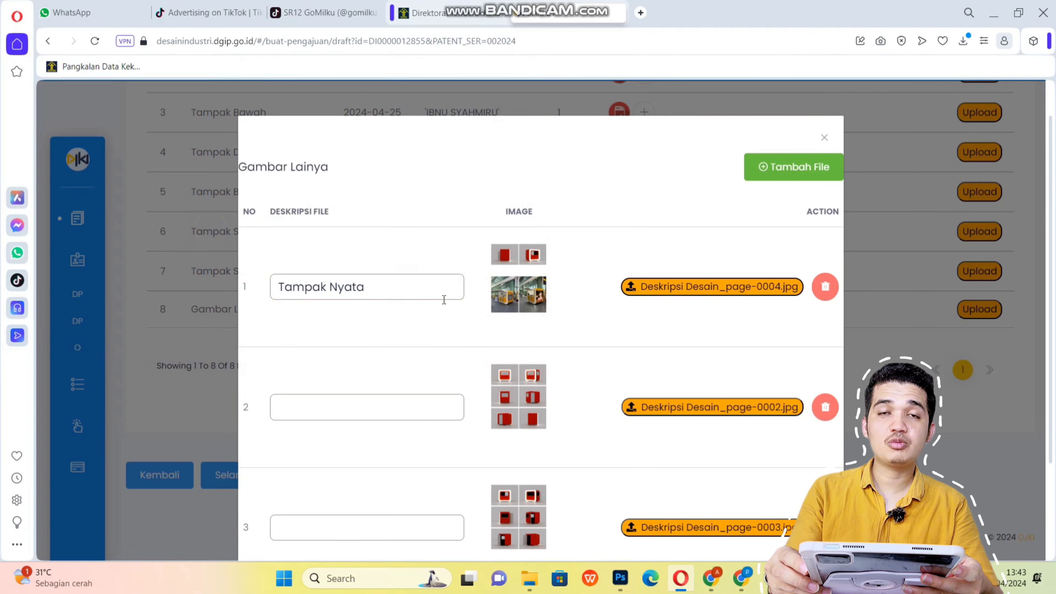
left_click(397, 406)
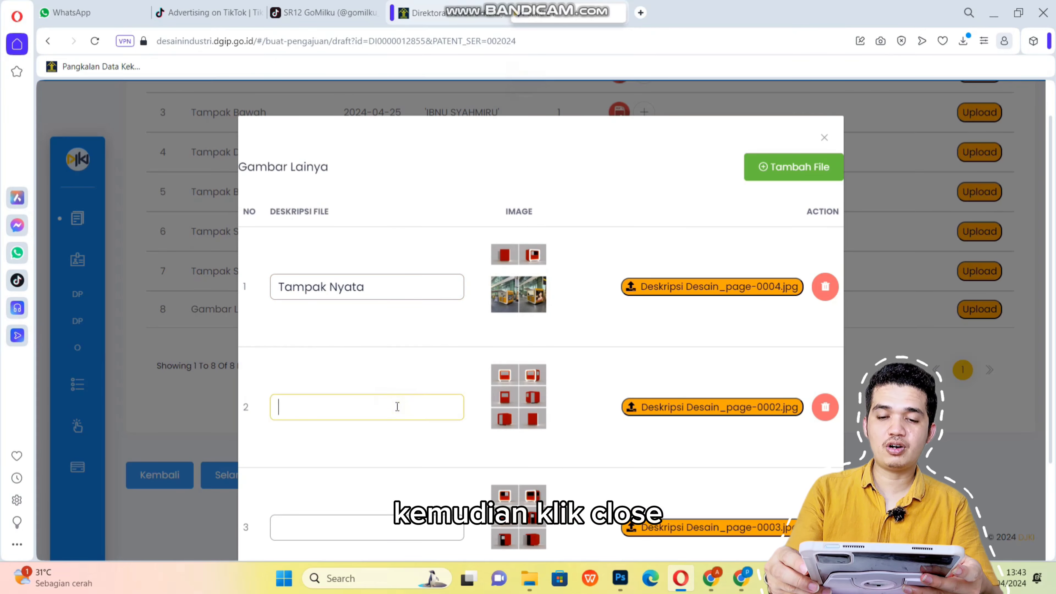
type("Tampak Tutup Pintu")
scroll(397, 407, "down", 3)
left_click(384, 408)
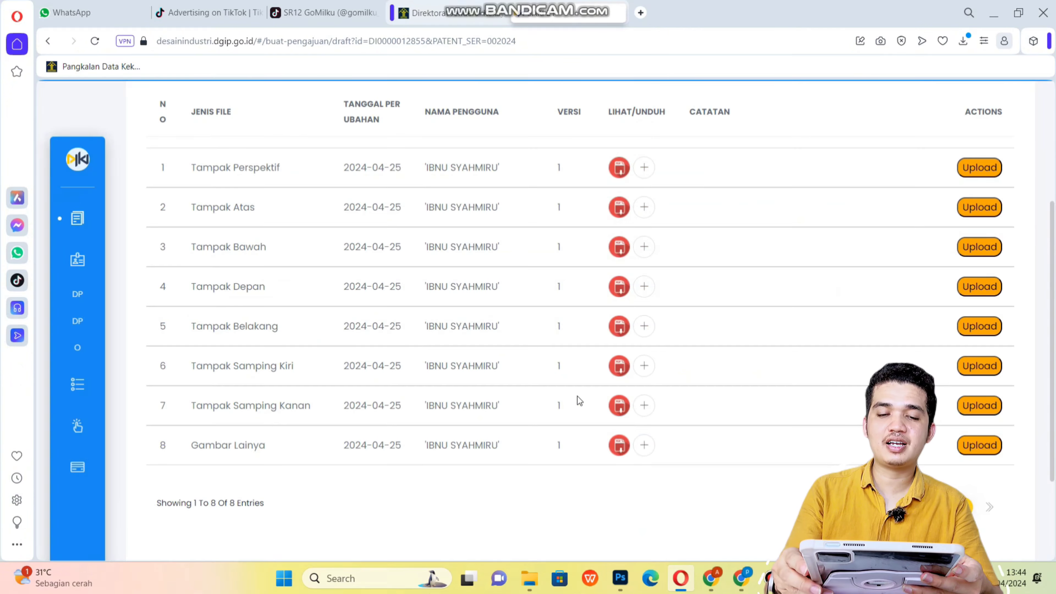
Preview the uploaded Tampak Nyata image from the Gambar Lainya file list to verify it.
left_click(620, 447)
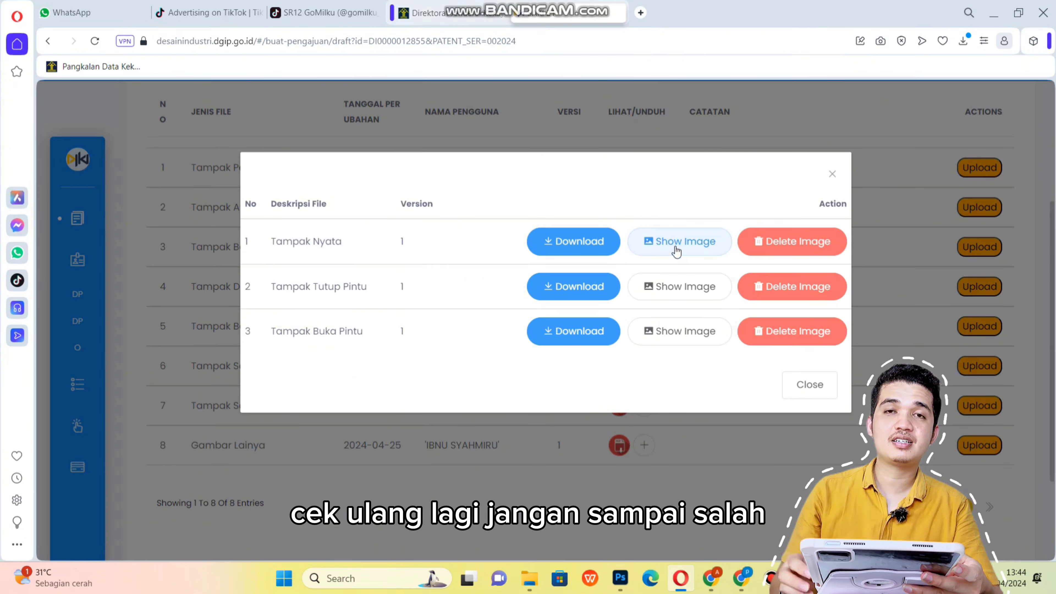
left_click(676, 251)
left_click(833, 174)
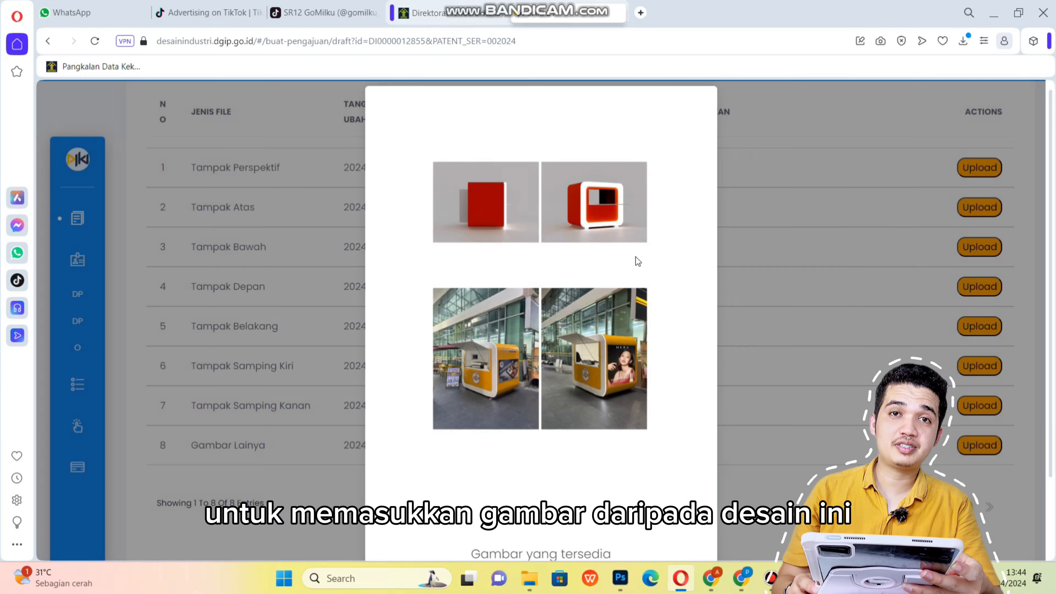
scroll(574, 339, "down", 2)
left_click(540, 547)
scroll(249, 416, "down", 3)
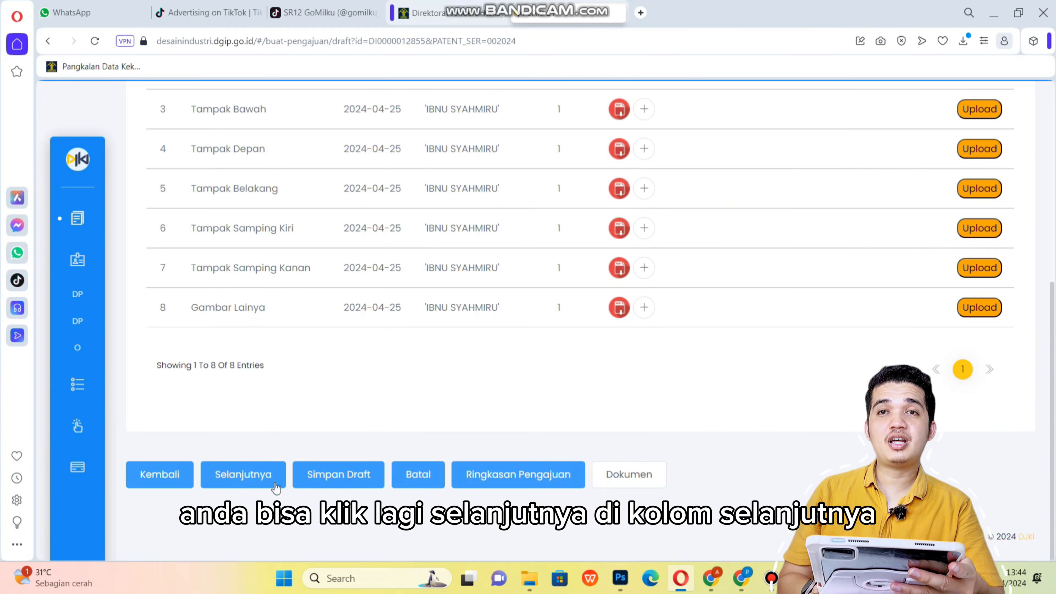
Continue from the image uploads to the Upload File Pendukung step.
left_click(250, 478)
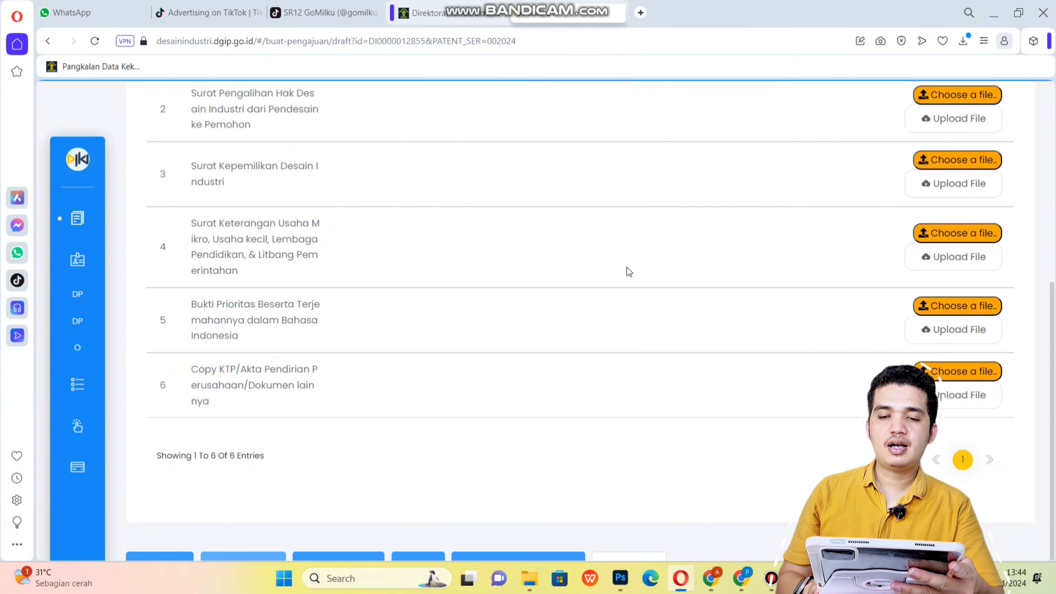
scroll(627, 268, "up", 8)
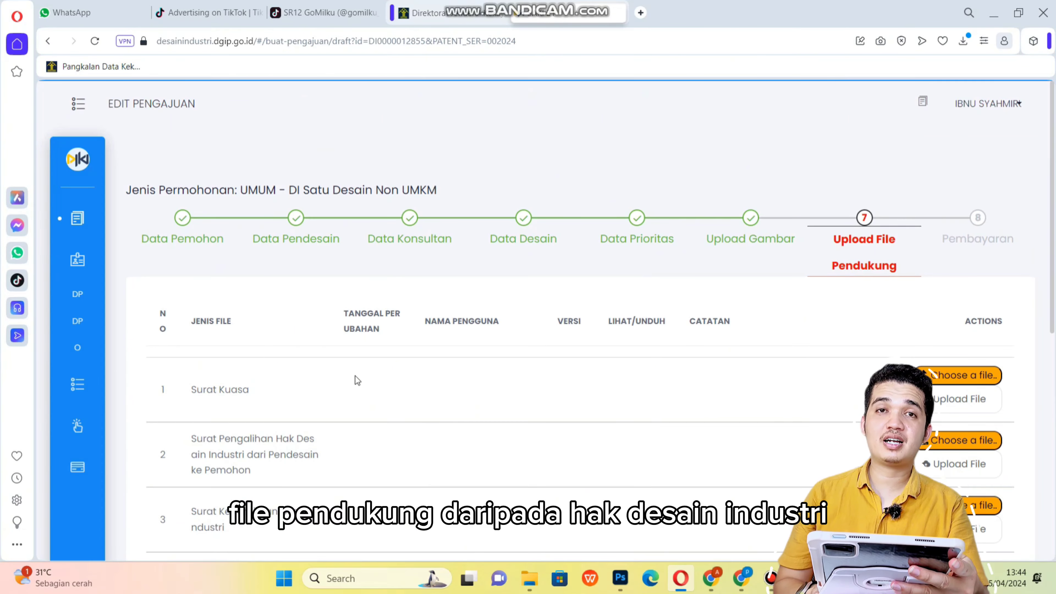
scroll(355, 376, "down", 2)
Review the required supporting document types, starting with Surat Kuasa.
left_click_drag(199, 324, 282, 325)
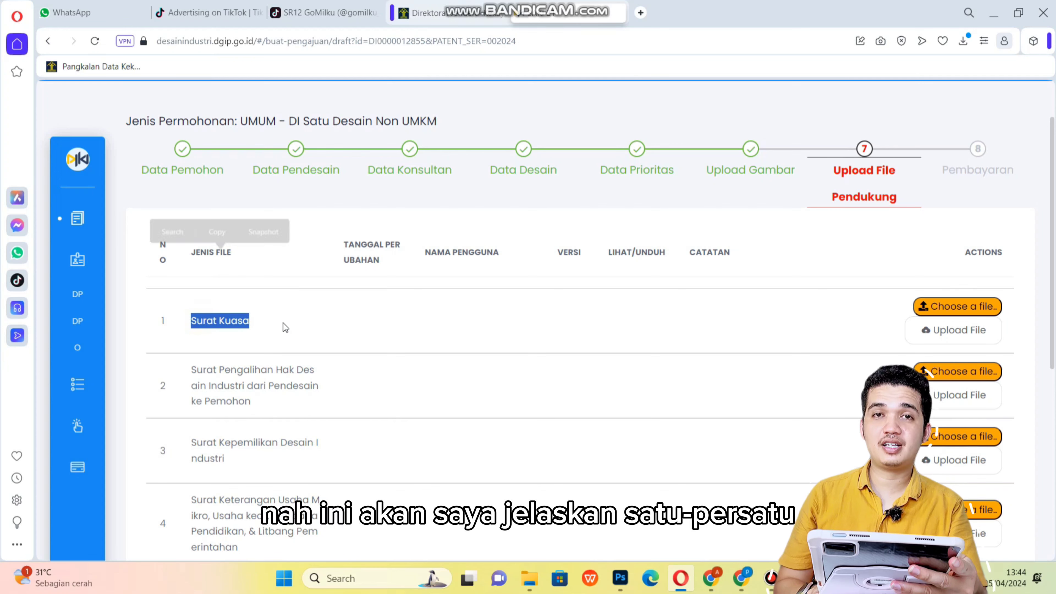
left_click(311, 322)
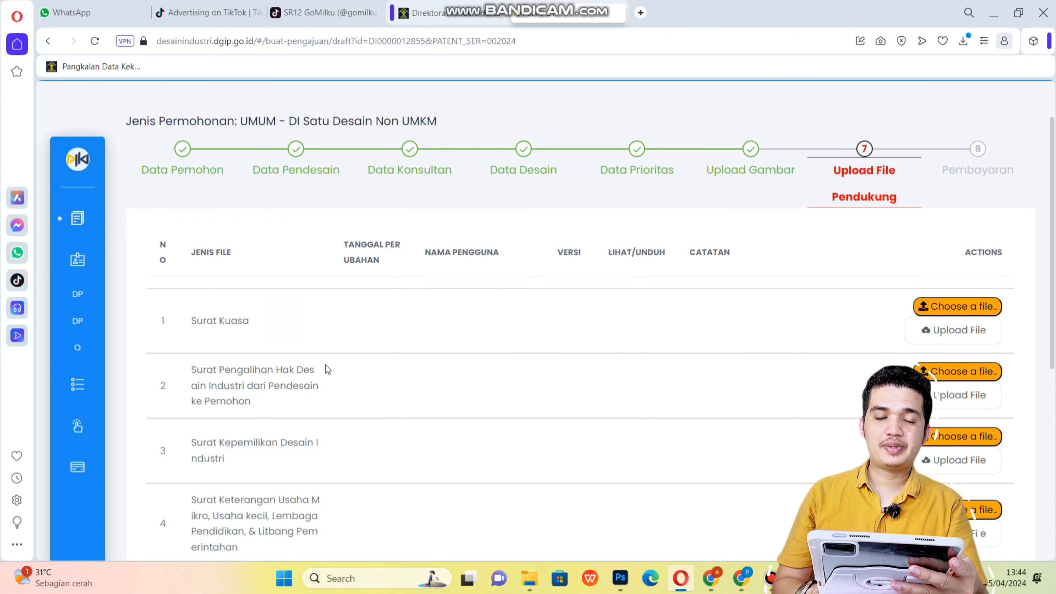
scroll(1054, 239, "down", 1)
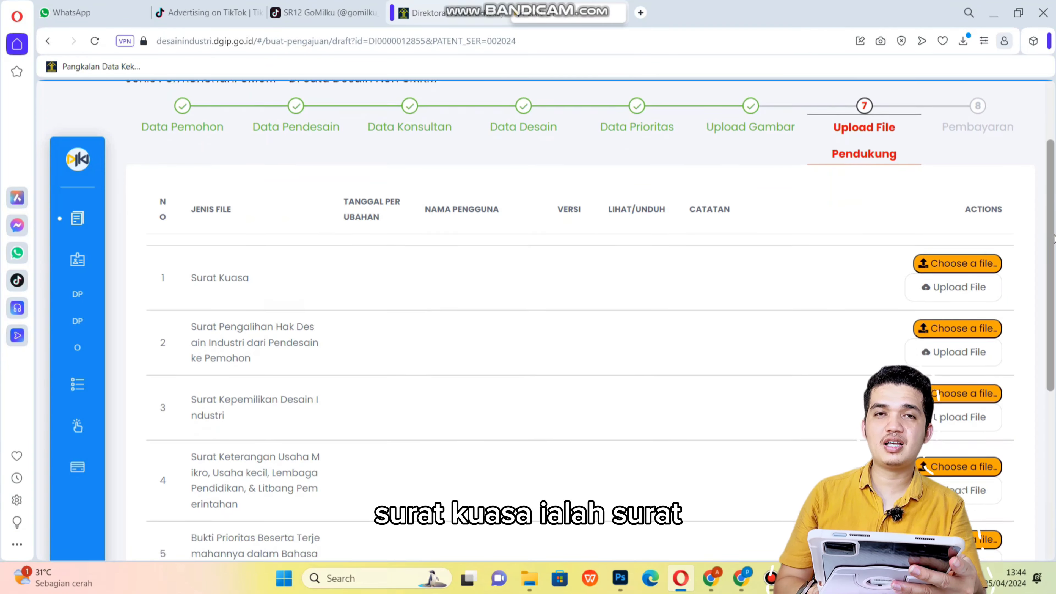
scroll(1054, 238, "down", 2)
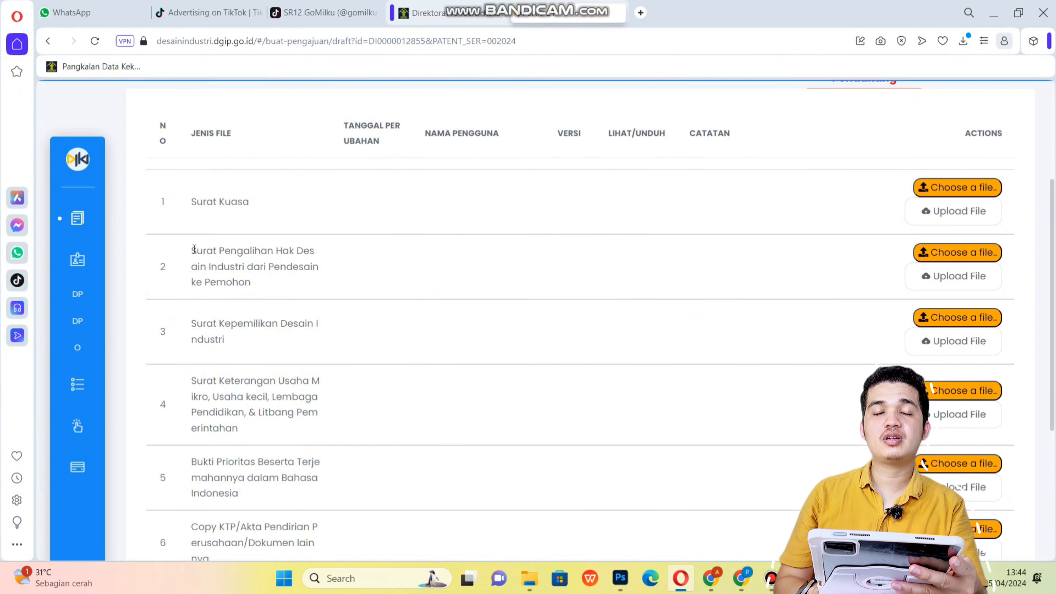
left_click_drag(192, 250, 260, 282)
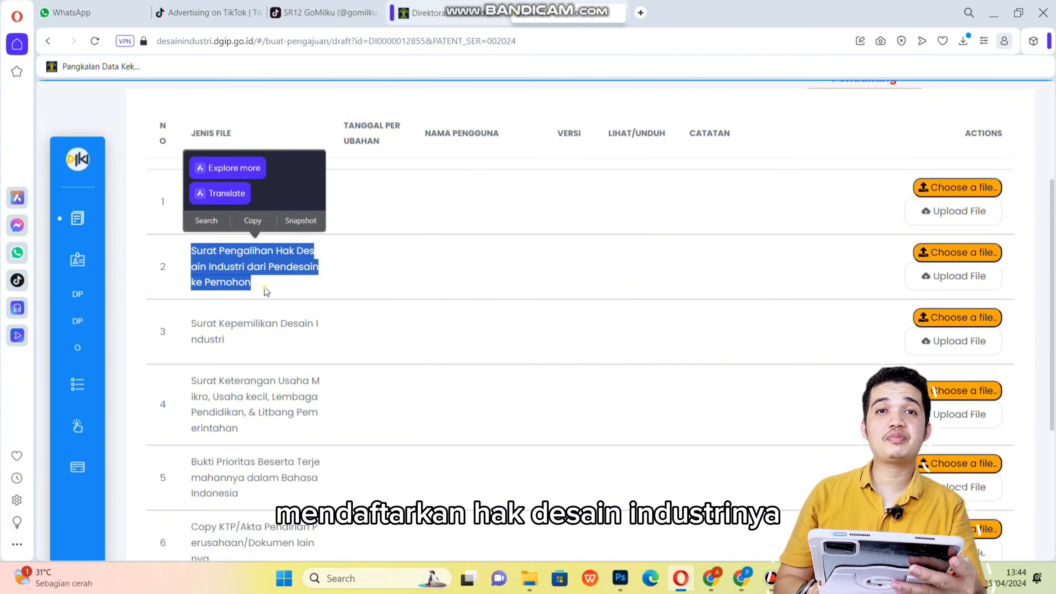
left_click(296, 281)
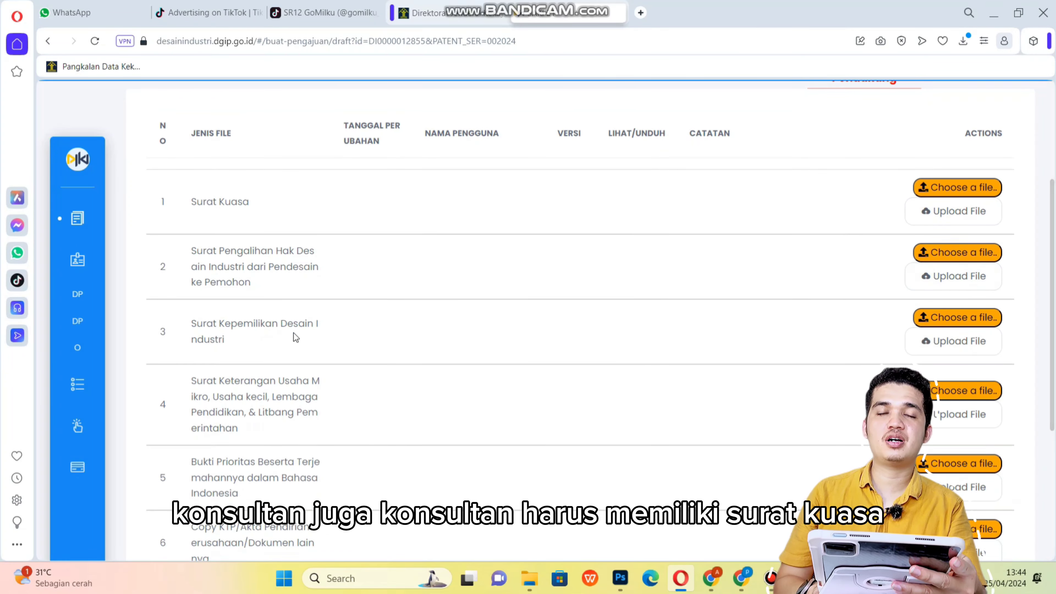
left_click_drag(234, 261, 264, 288)
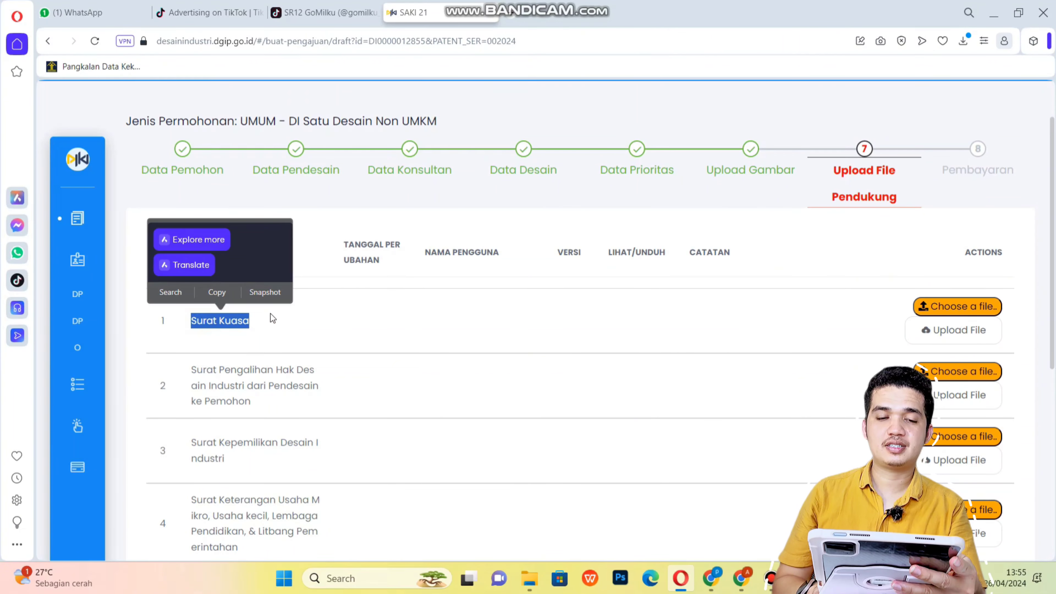
left_click(274, 318)
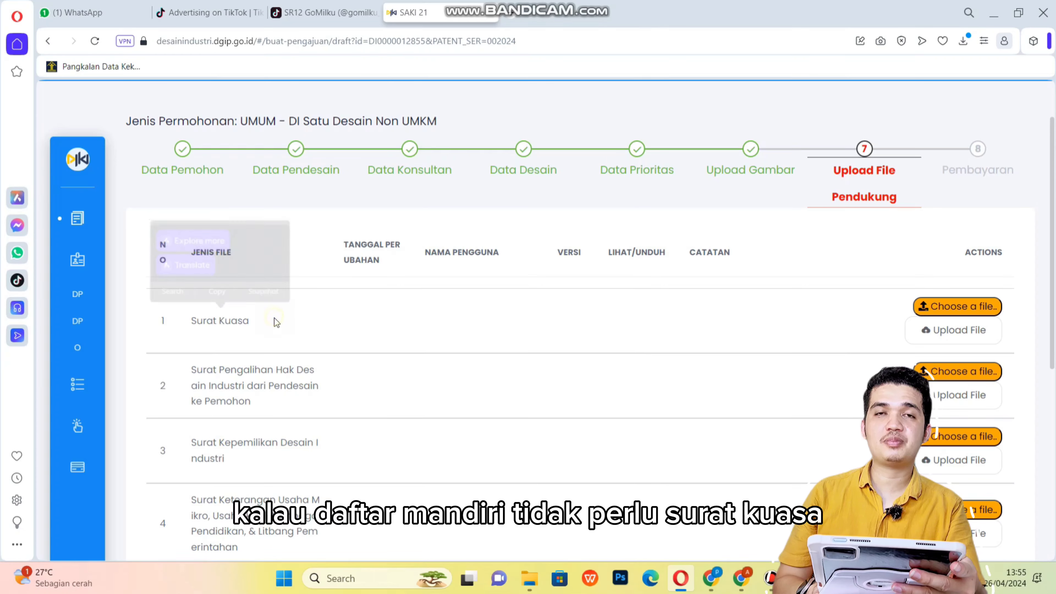
scroll(274, 318, "down", 2)
Check the signed rights-transfer statement PDF, then upload it for Surat Pengalihan Hak Desain Industri.
left_click_drag(197, 303, 250, 333)
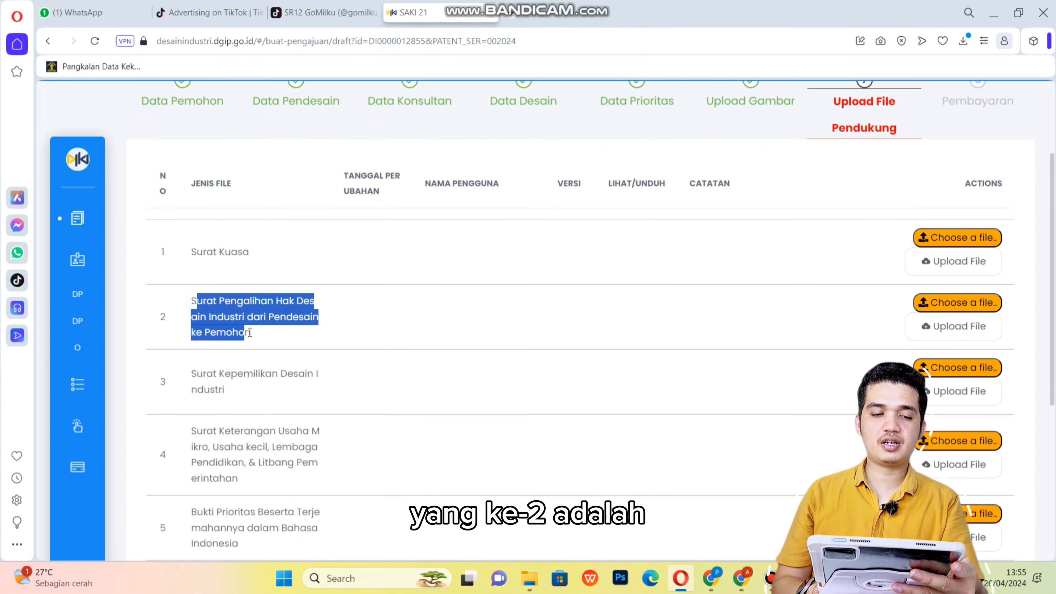
left_click(267, 339)
scroll(260, 254, "down", 2)
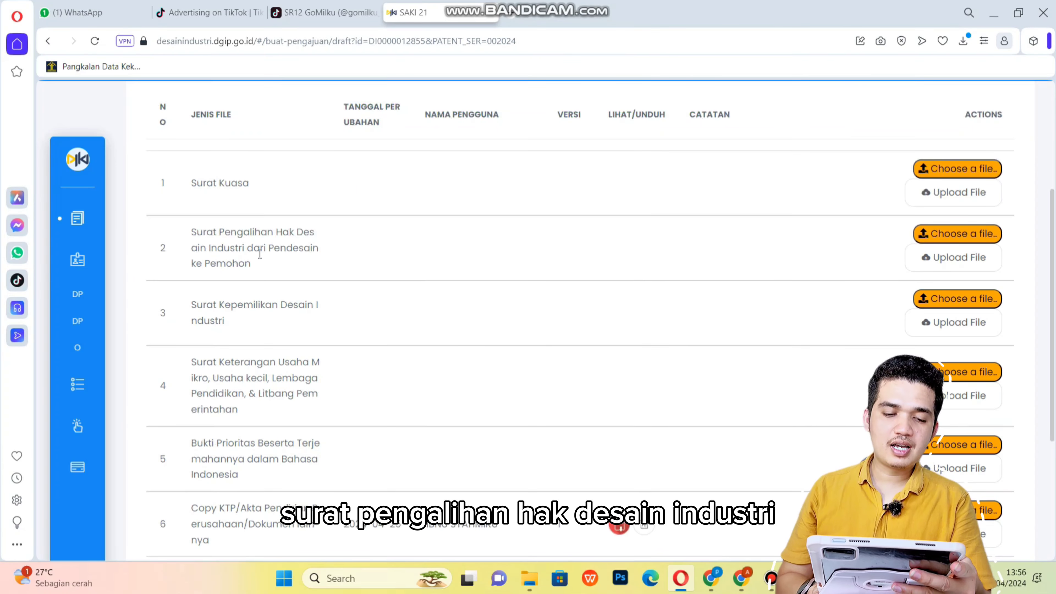
left_click(968, 235)
left_click(248, 125)
right_click(249, 125)
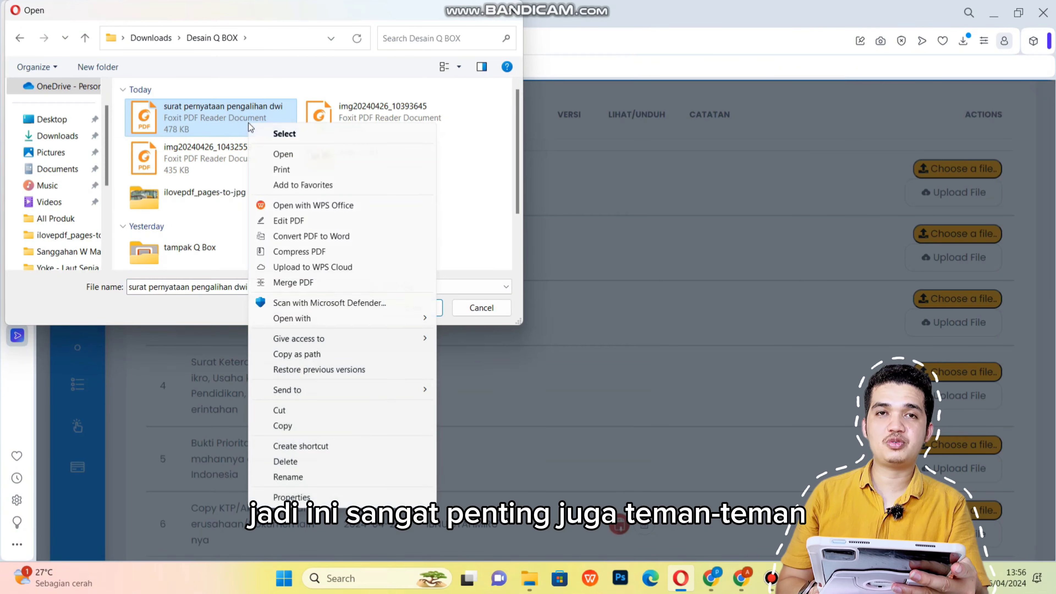
left_click(263, 154)
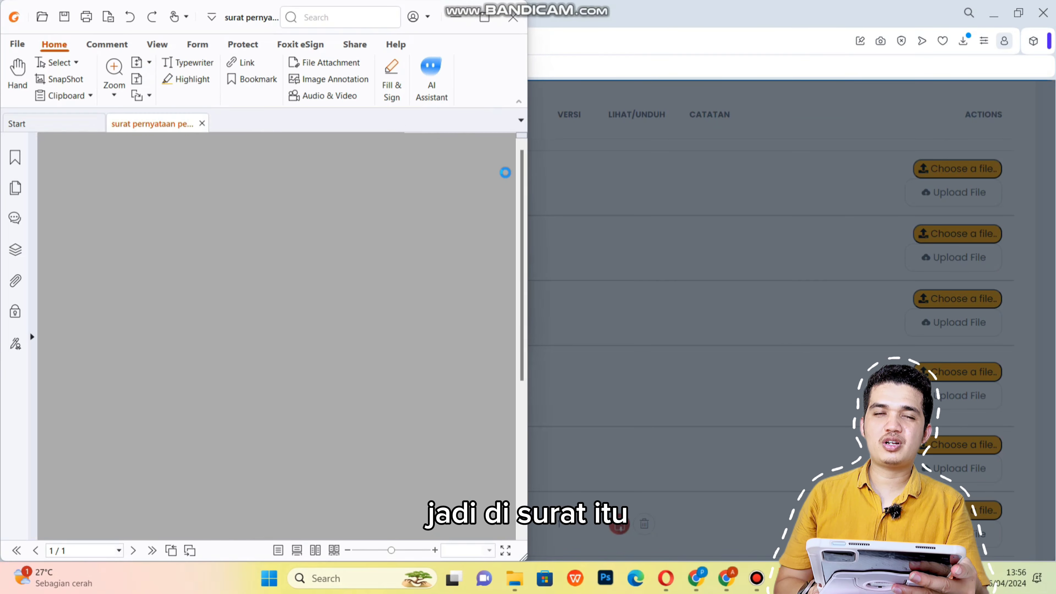
scroll(174, 168, "down", 5)
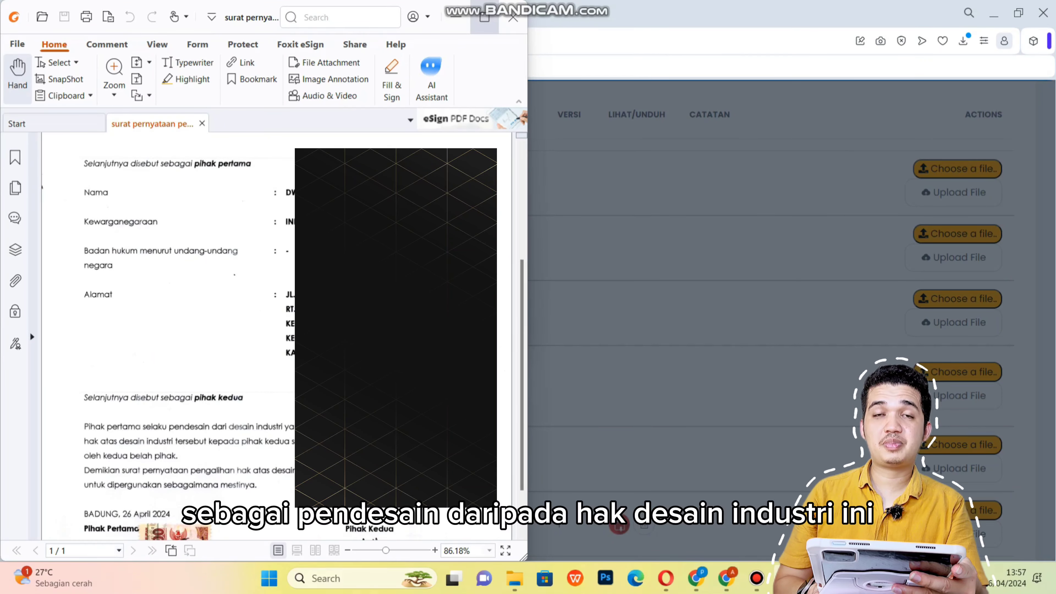
scroll(213, 341, "down", 2)
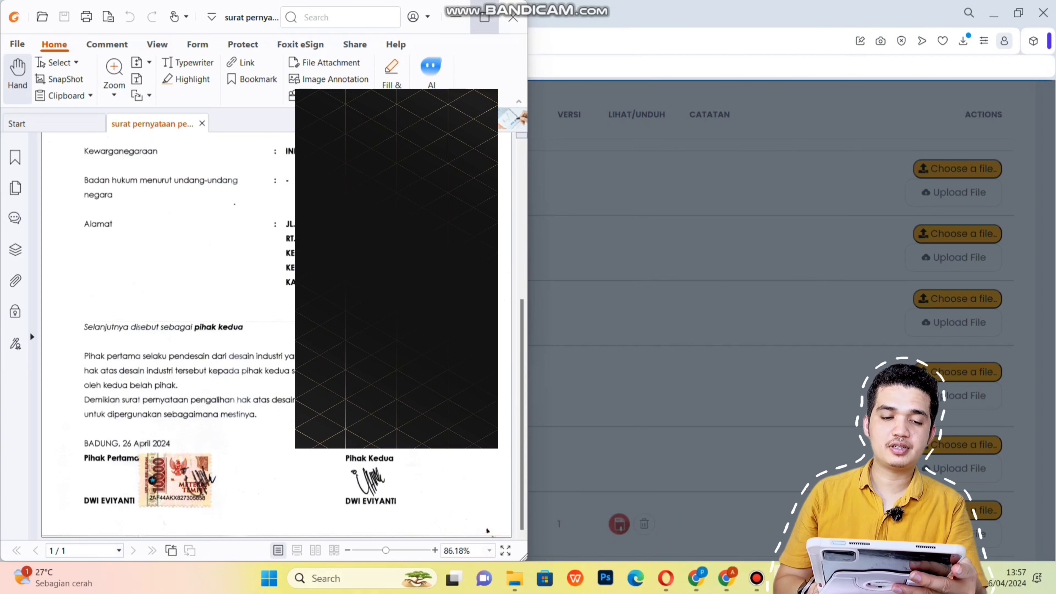
left_click(520, 15)
left_click(413, 309)
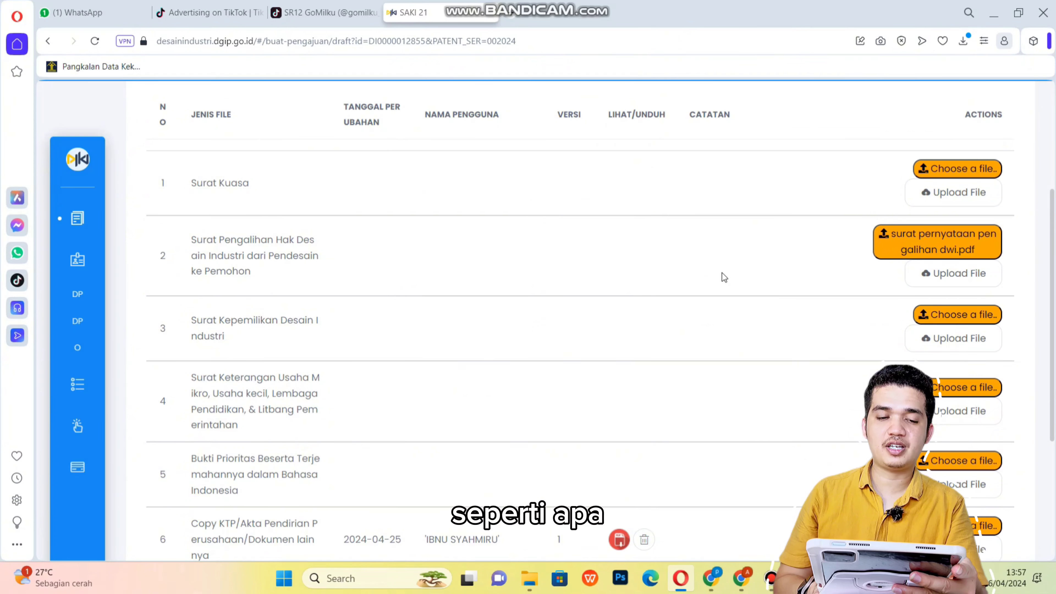
left_click(938, 277)
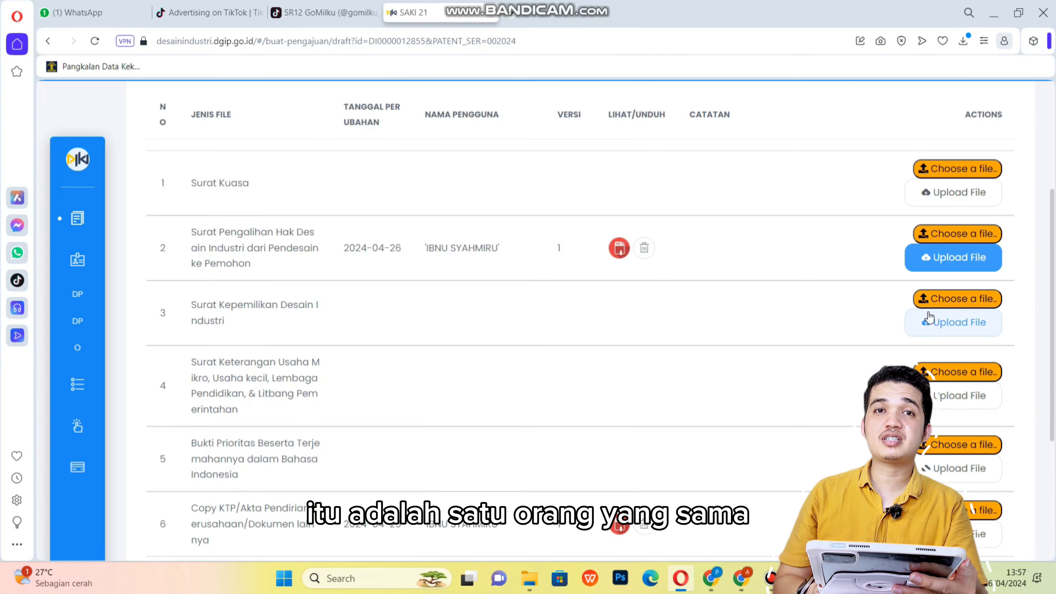
Attach the scanned ownership letter image to the row 3 Surat Kepemilikan Desain Industri entry.
left_click_drag(194, 303, 235, 333)
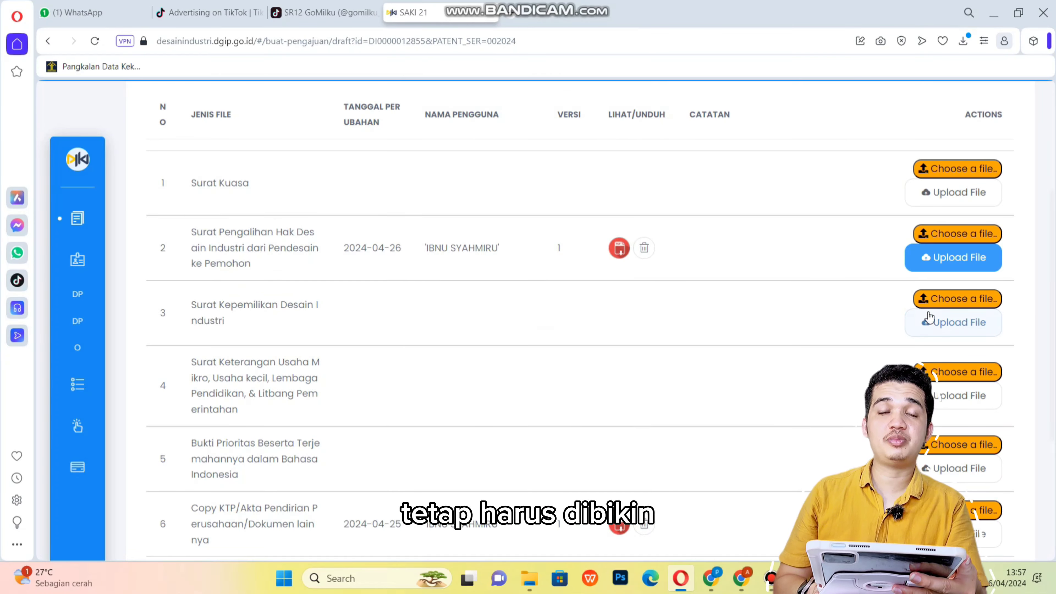
left_click_drag(192, 304, 287, 329)
left_click(287, 330)
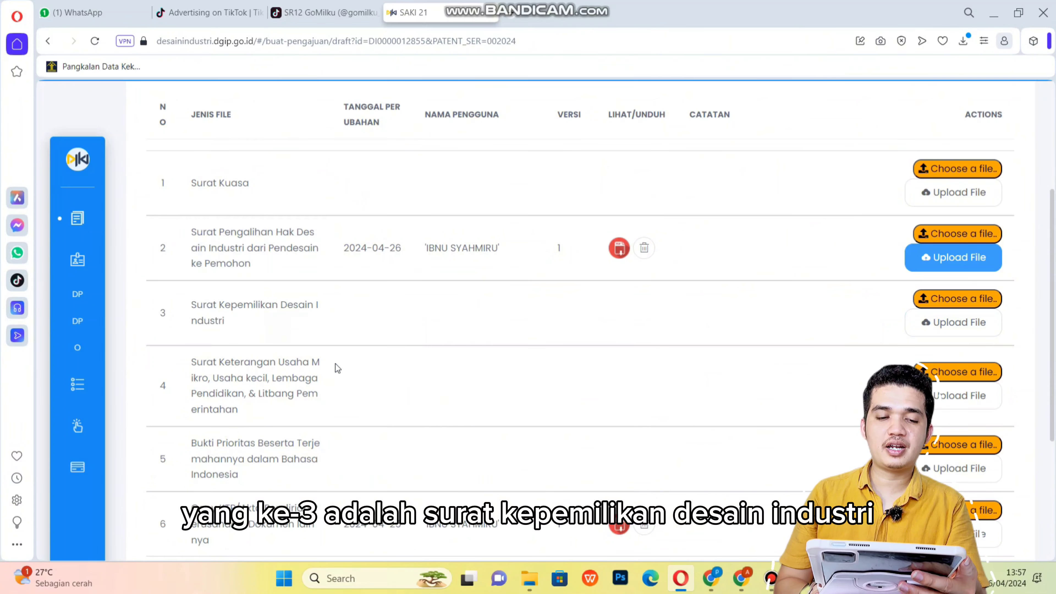
left_click(962, 306)
left_click(217, 171)
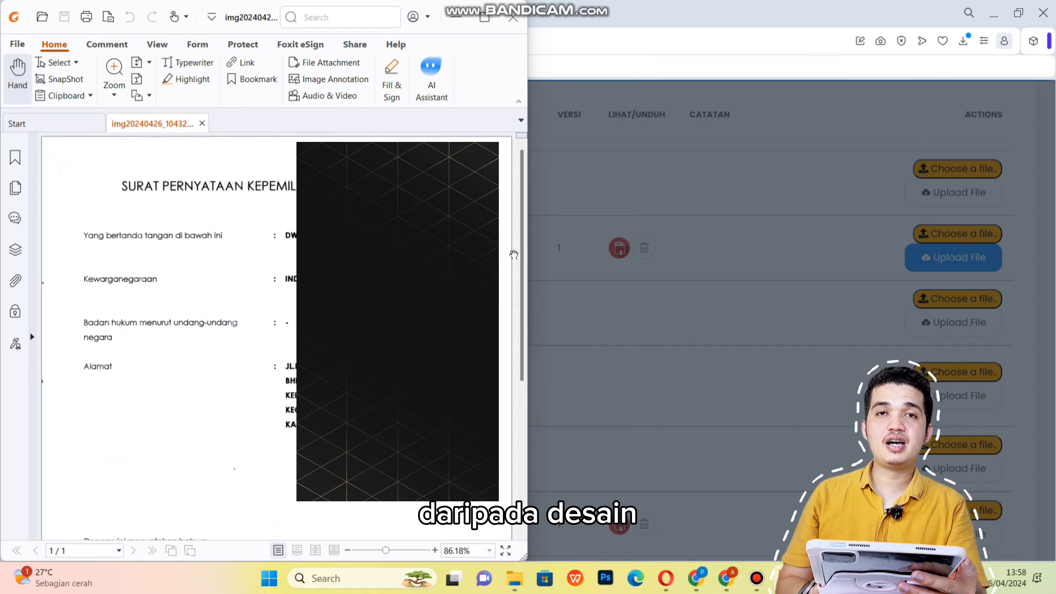
left_click_drag(521, 256, 513, 427)
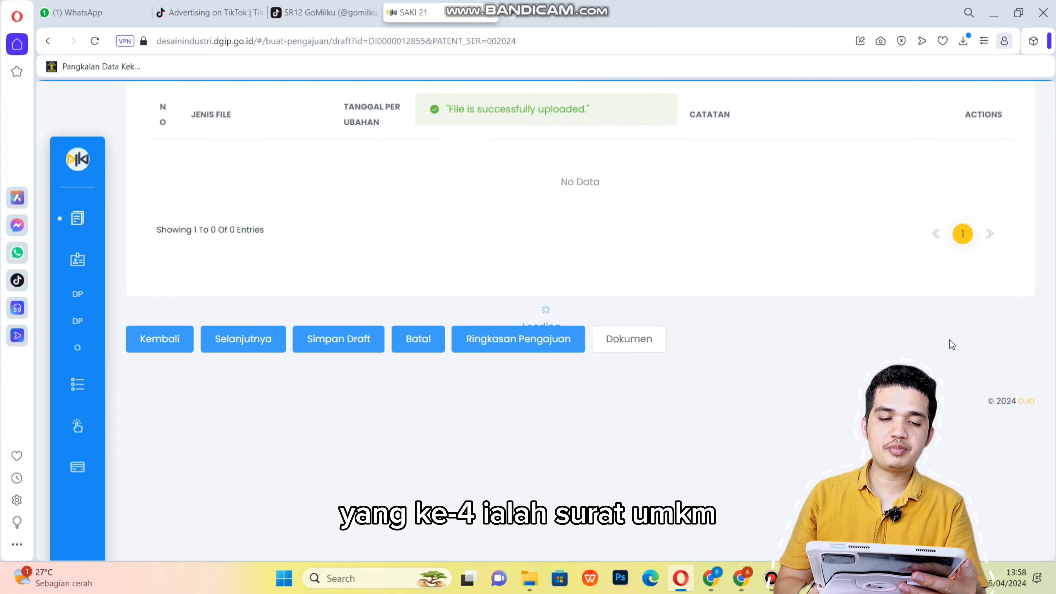
scroll(196, 200, "down", 4)
left_click_drag(192, 202, 287, 260)
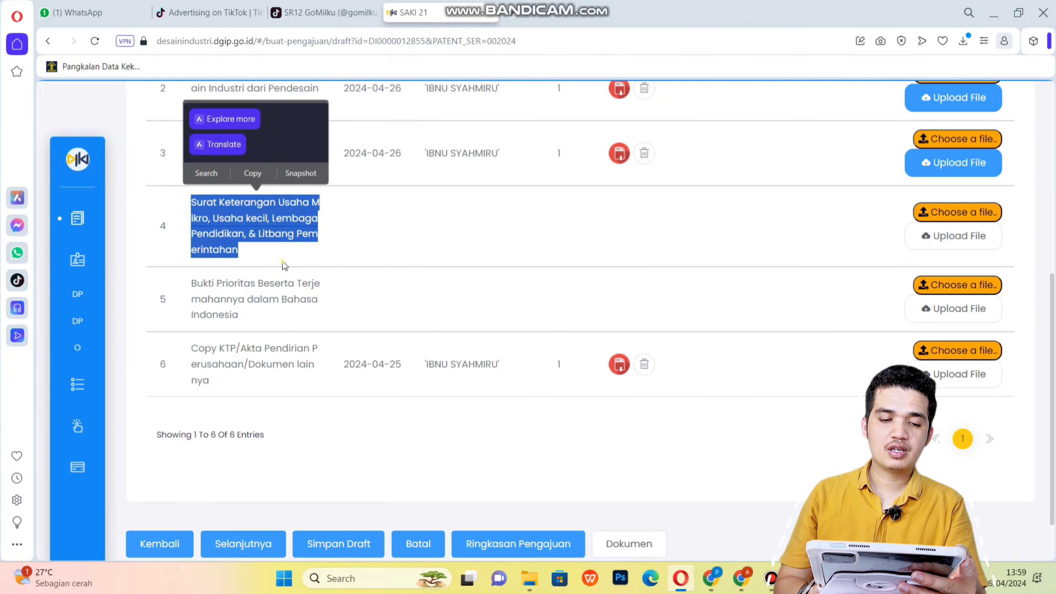
left_click(288, 261)
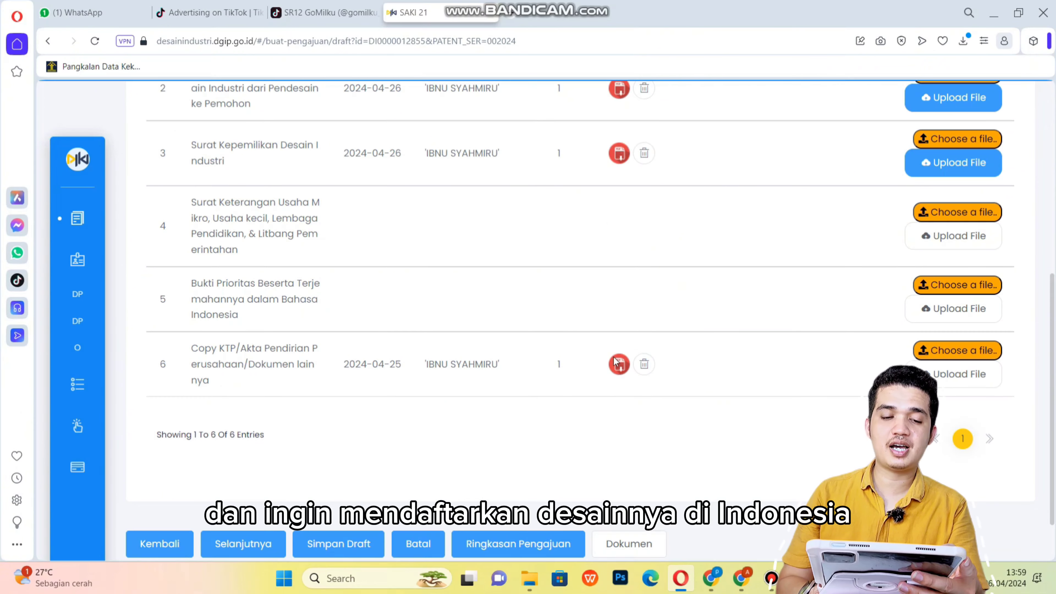
scroll(528, 394, "down", 2)
scroll(528, 394, "up", 2)
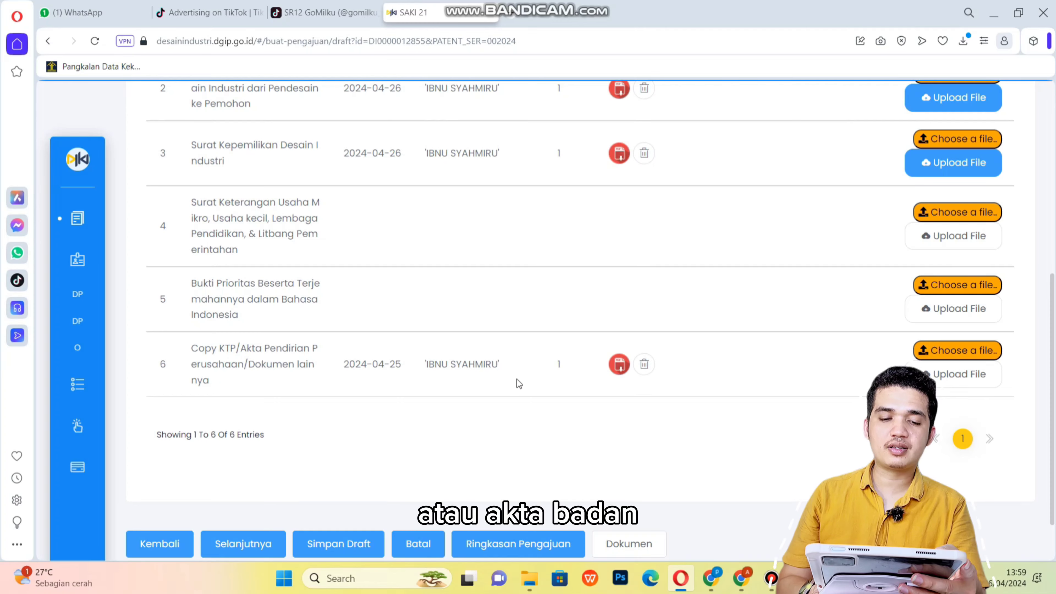
scroll(519, 383, "down", 2)
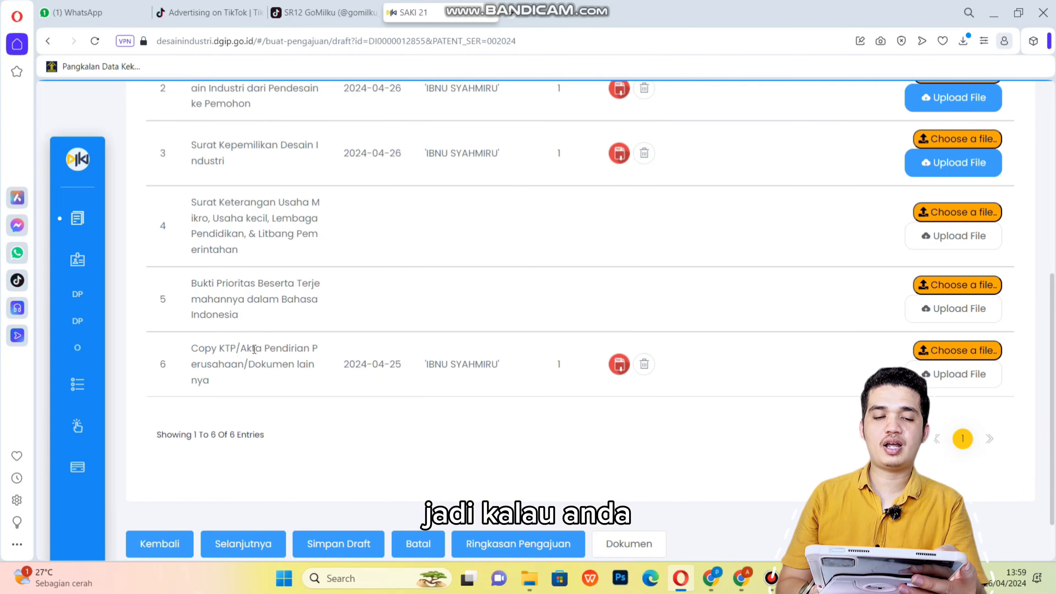
scroll(520, 383, "down", 2)
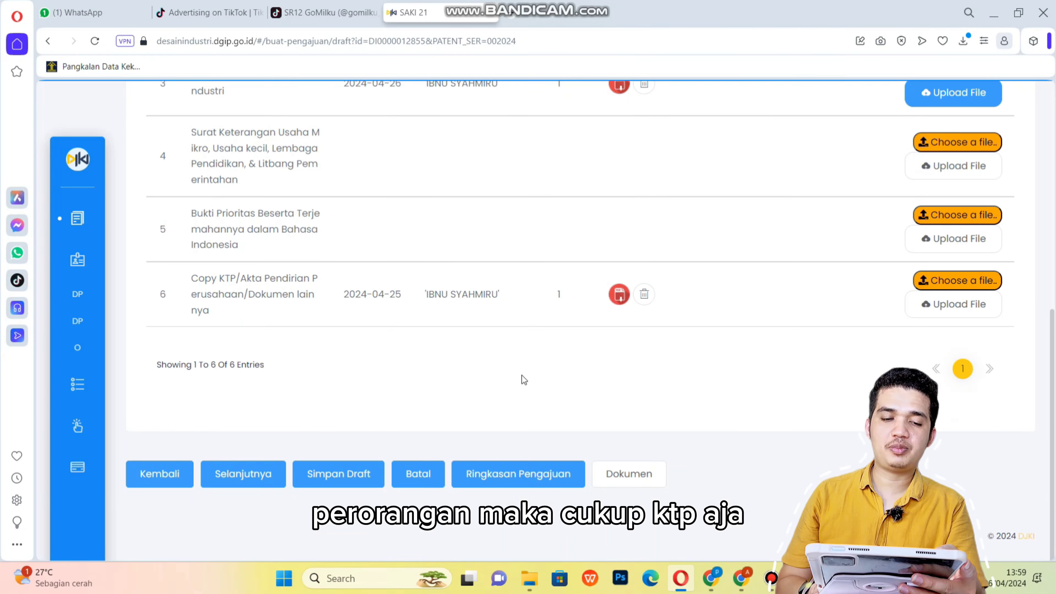
scroll(255, 349, "up", 2)
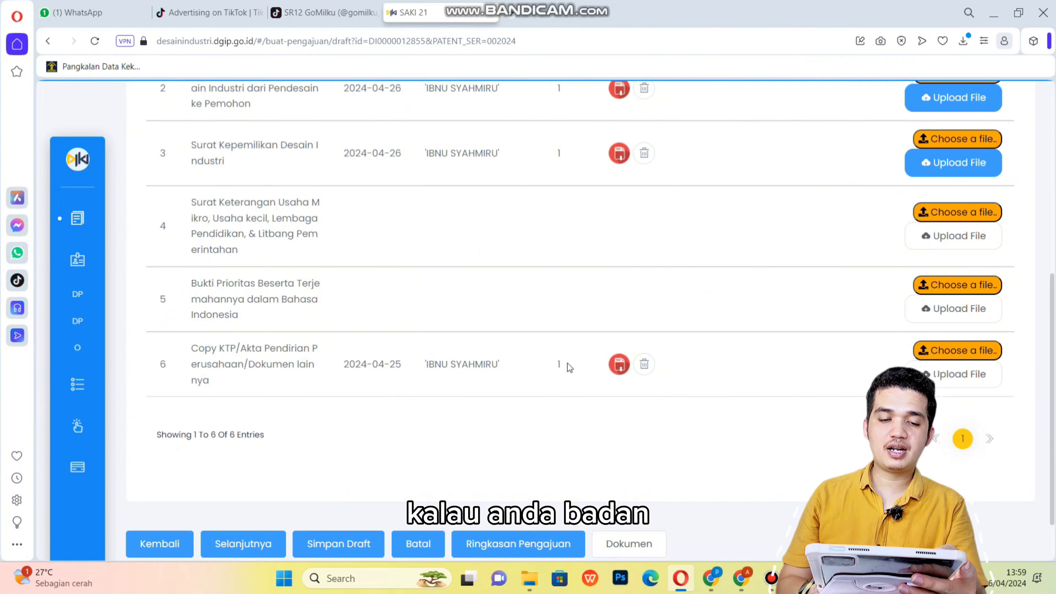
scroll(528, 394, "down", 2)
scroll(260, 342, "up", 2)
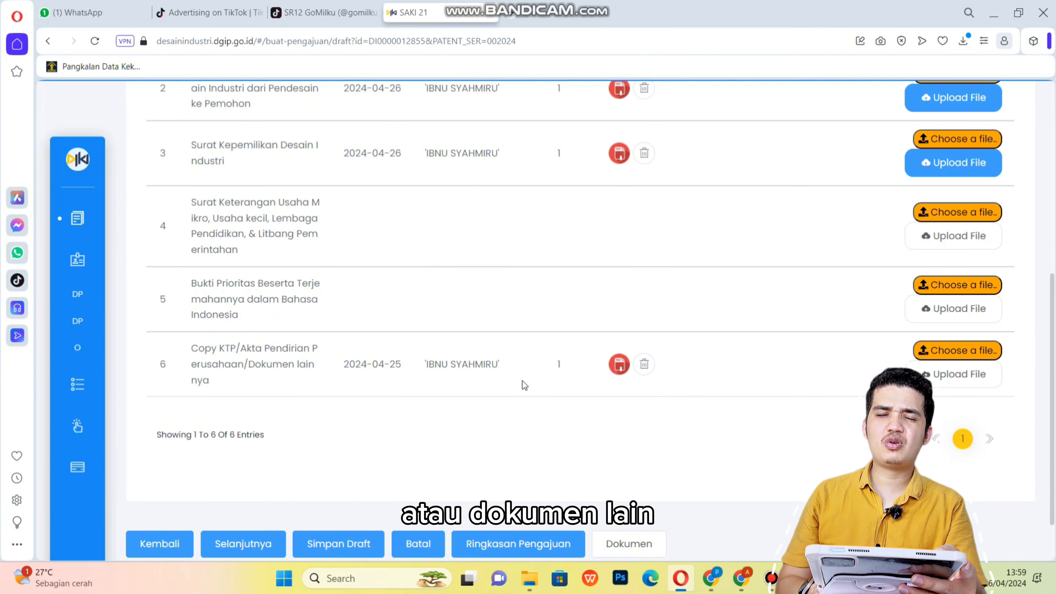
scroll(528, 394, "down", 2)
scroll(253, 354, "up", 2)
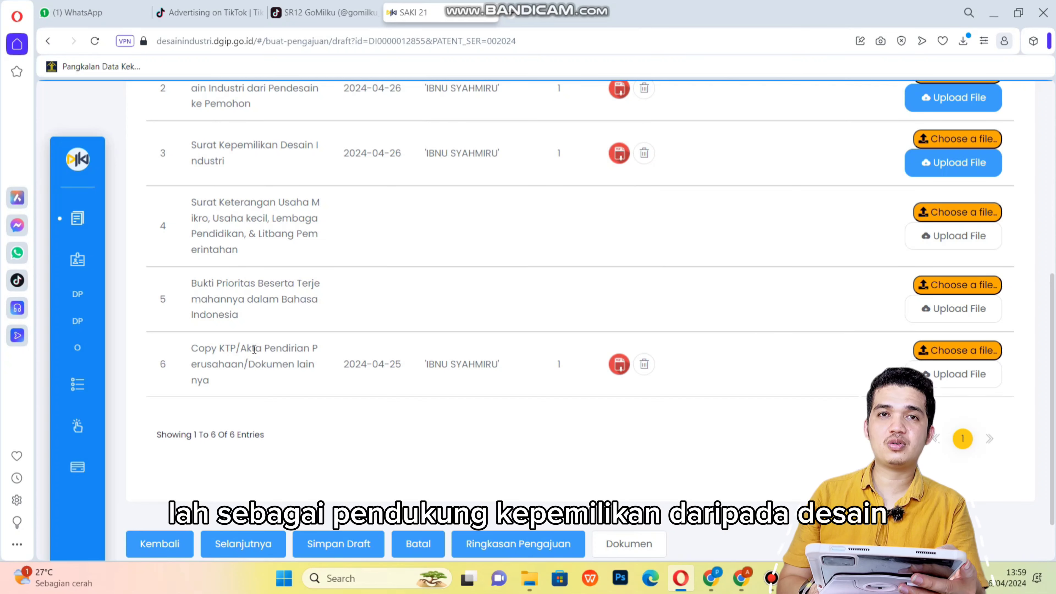
scroll(527, 389, "down", 2)
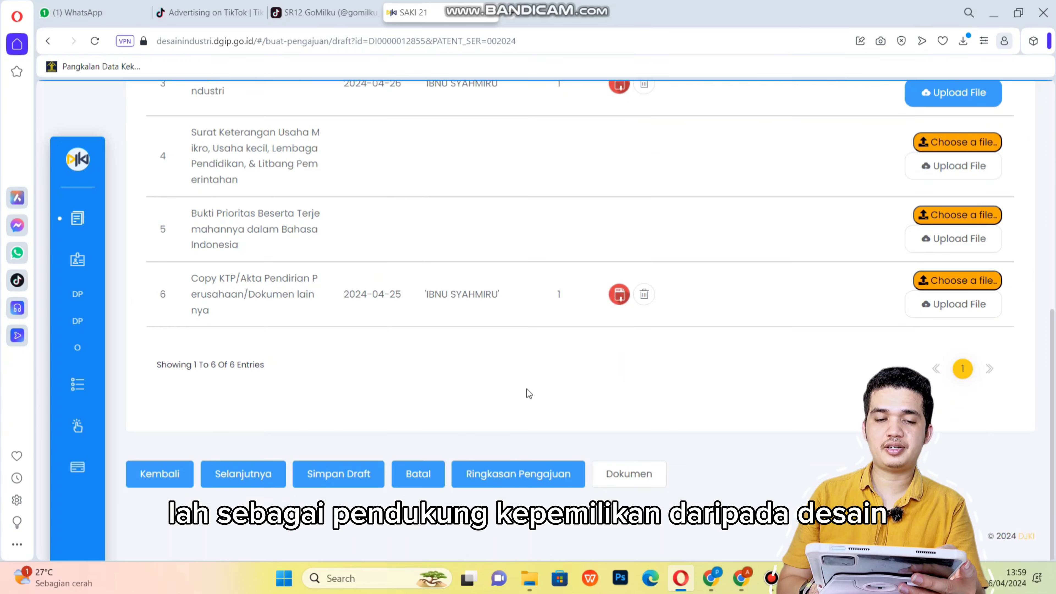
Confirm moving the application to payment with Lanjut and close the Periksa Kembali! warning.
left_click(258, 483)
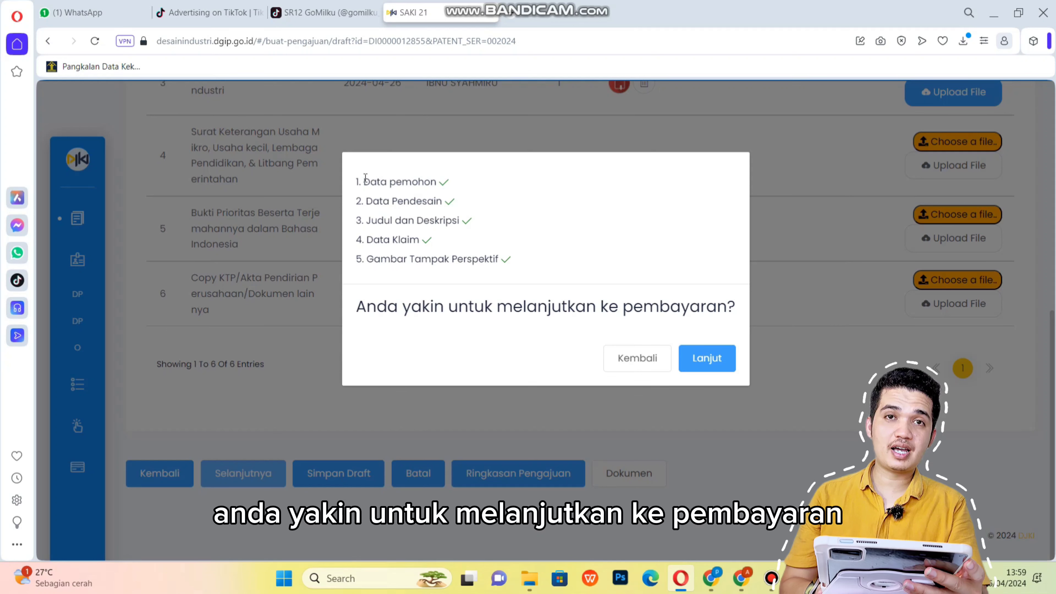
left_click_drag(365, 178, 462, 182)
left_click(455, 196)
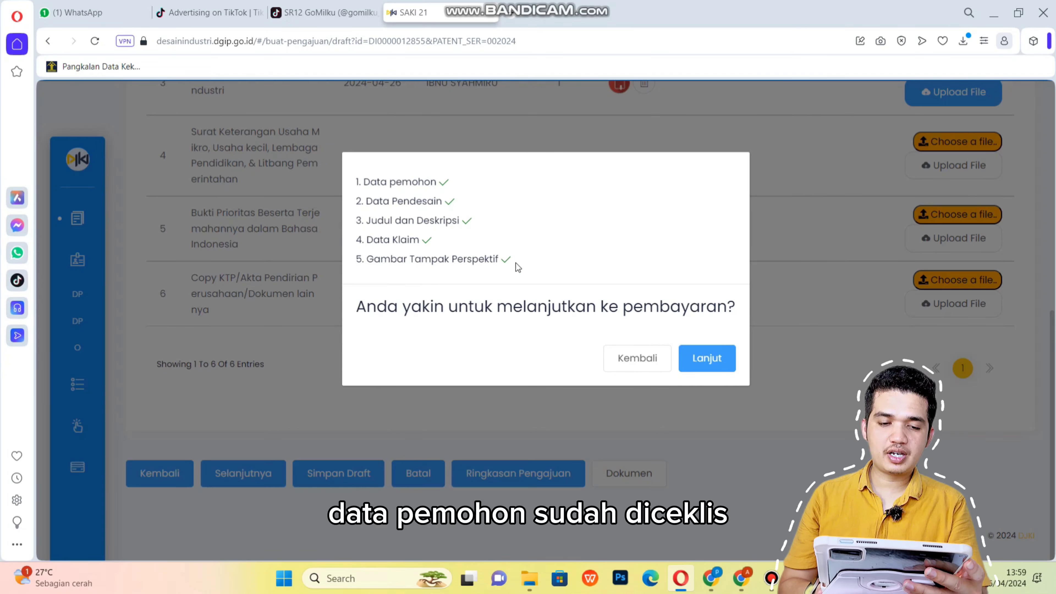
left_click(699, 358)
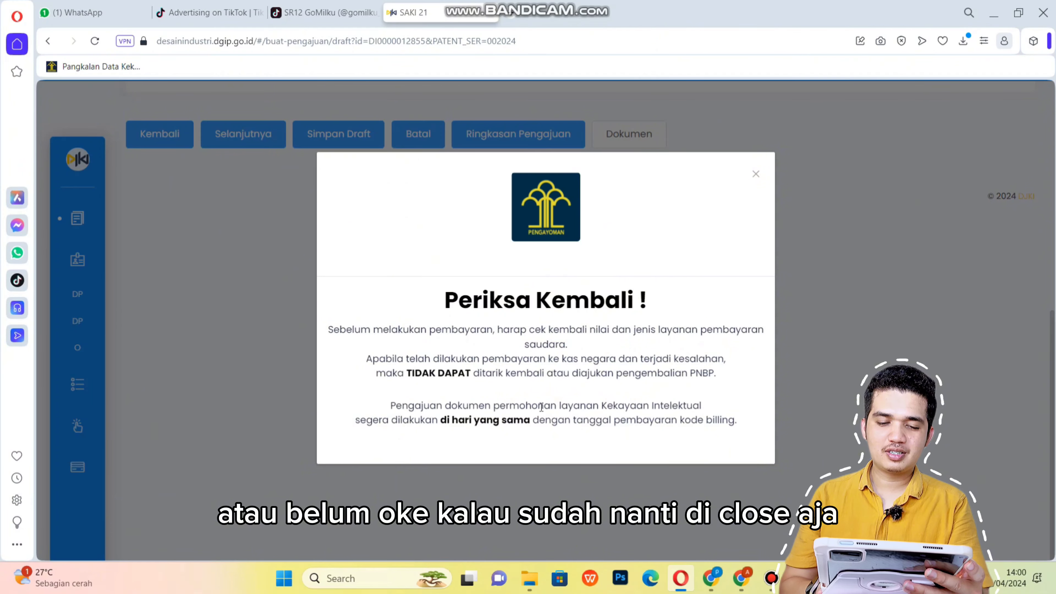
left_click(756, 175)
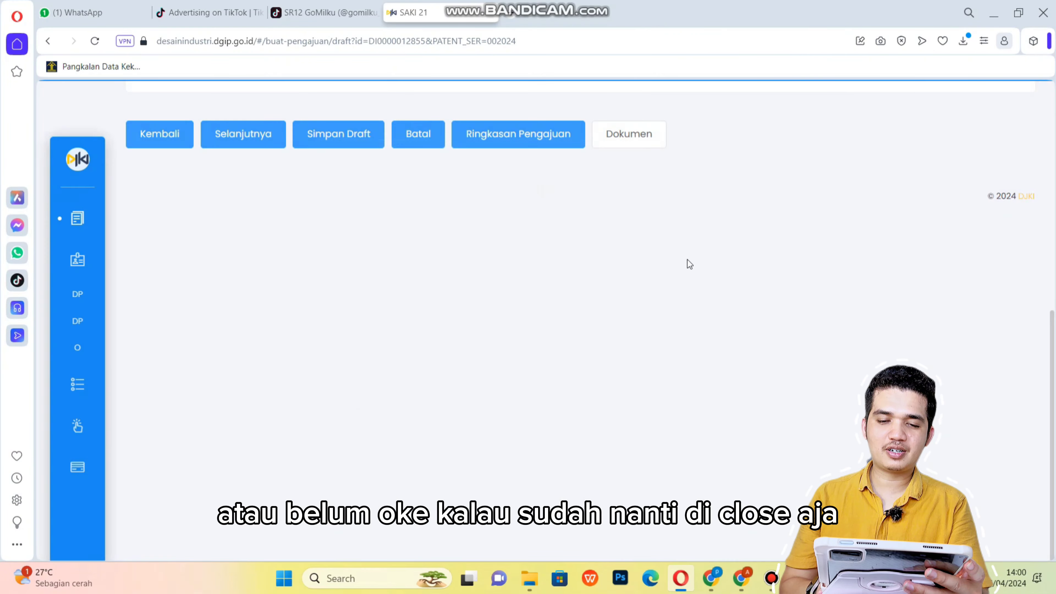
Check the billing code's BELUM payment status, then reload Draf Permohonan to show No Data.
scroll(597, 210, "up", 7)
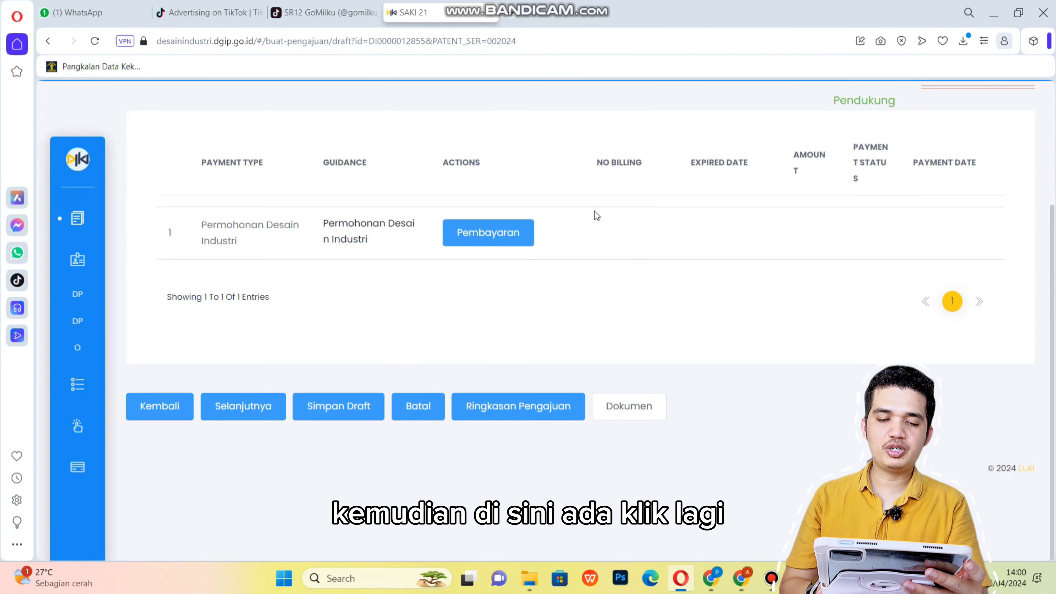
scroll(594, 210, "up", 2)
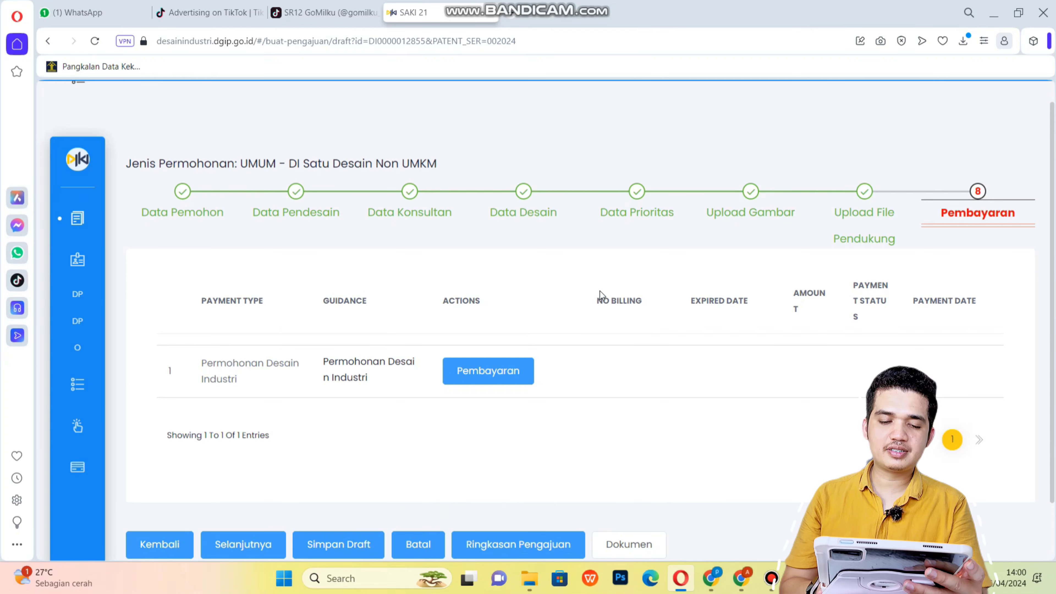
scroll(558, 349, "down", 2)
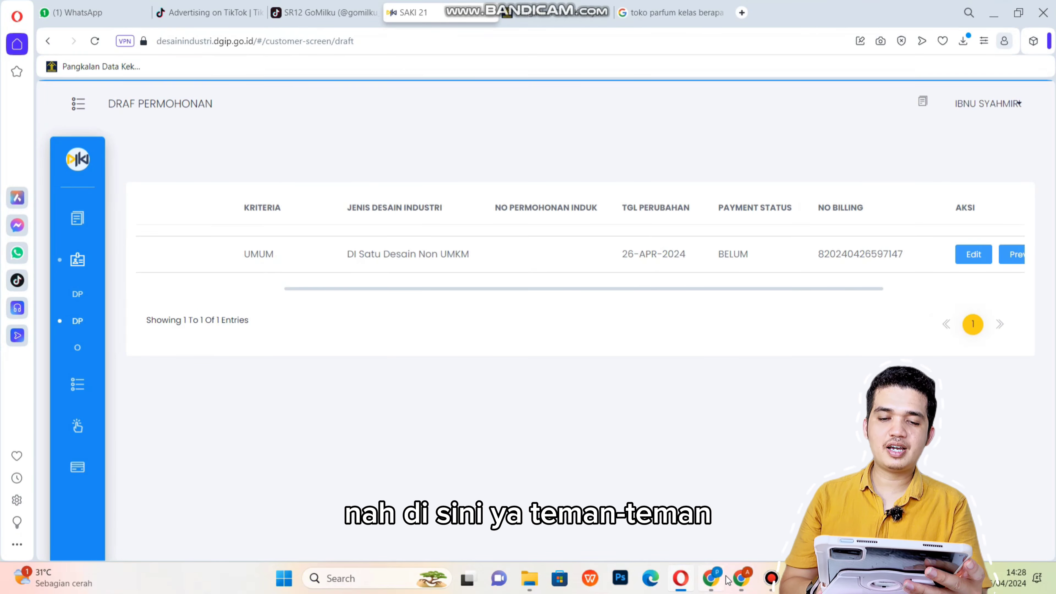
left_click_drag(418, 290, 559, 265)
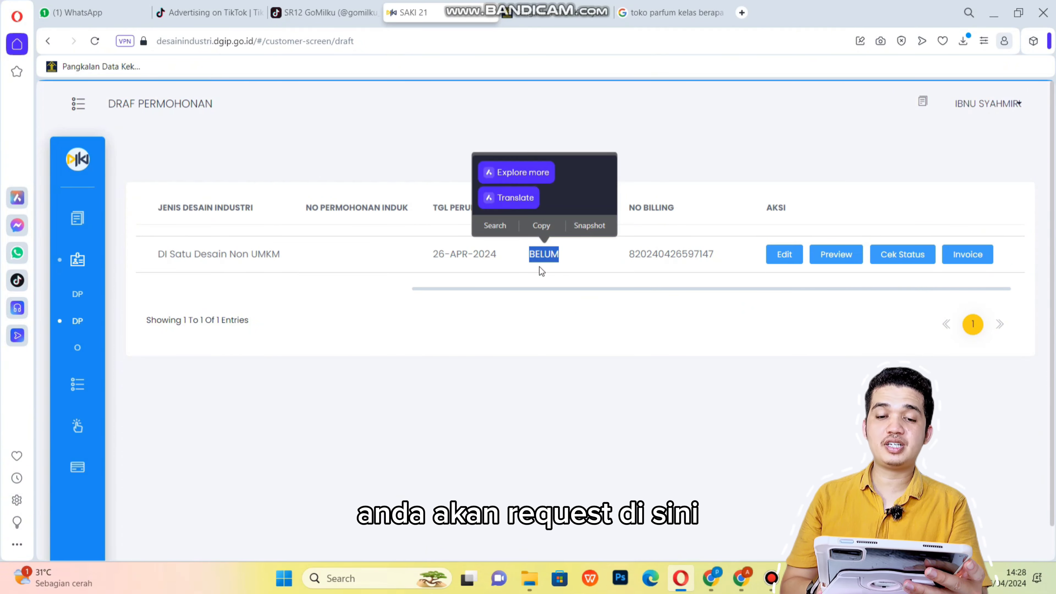
left_click(540, 252)
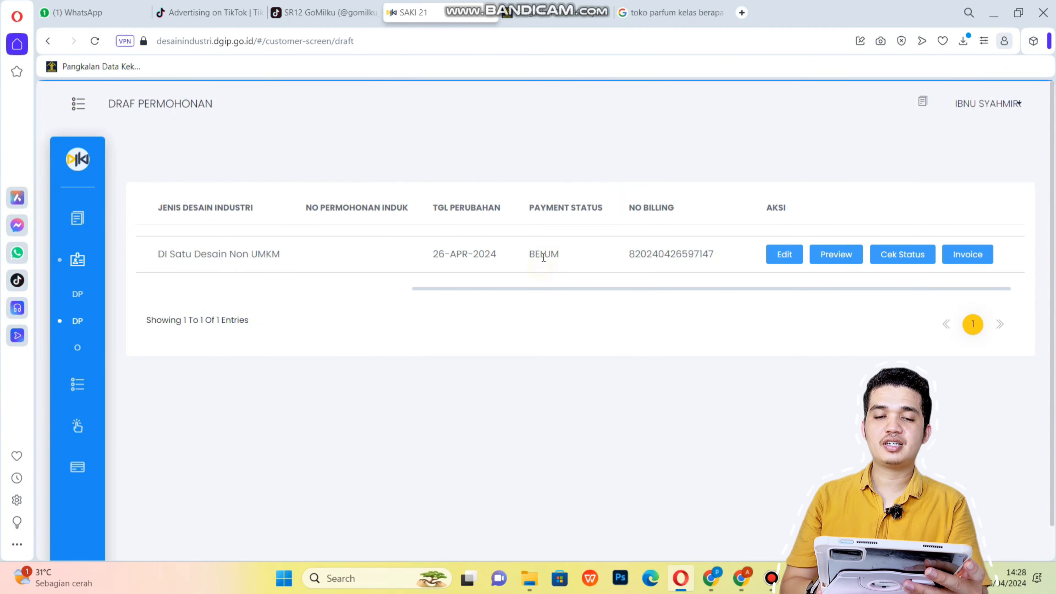
left_click(96, 42)
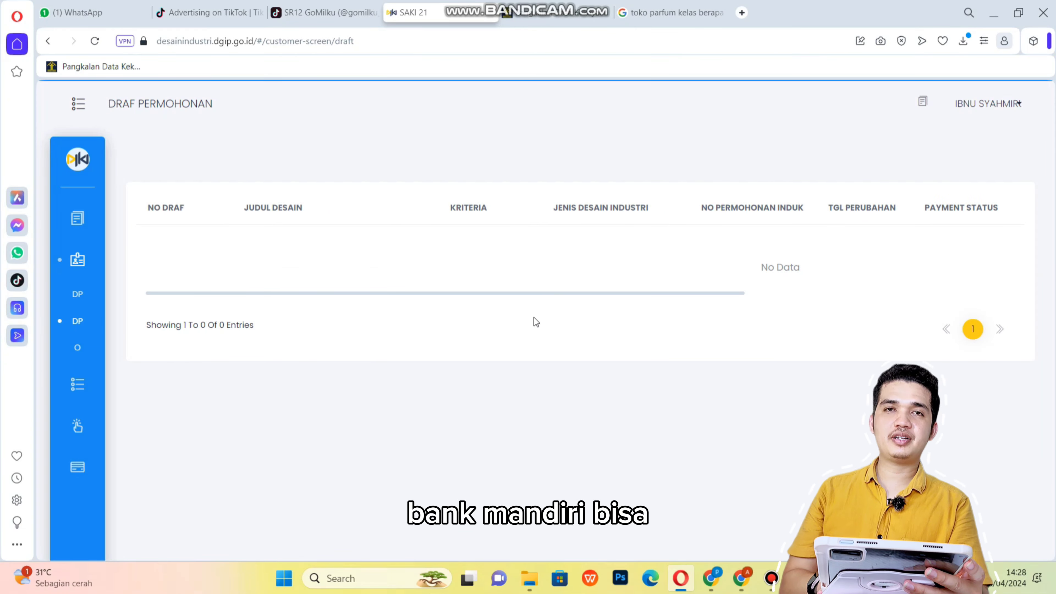
triple_click(743, 269)
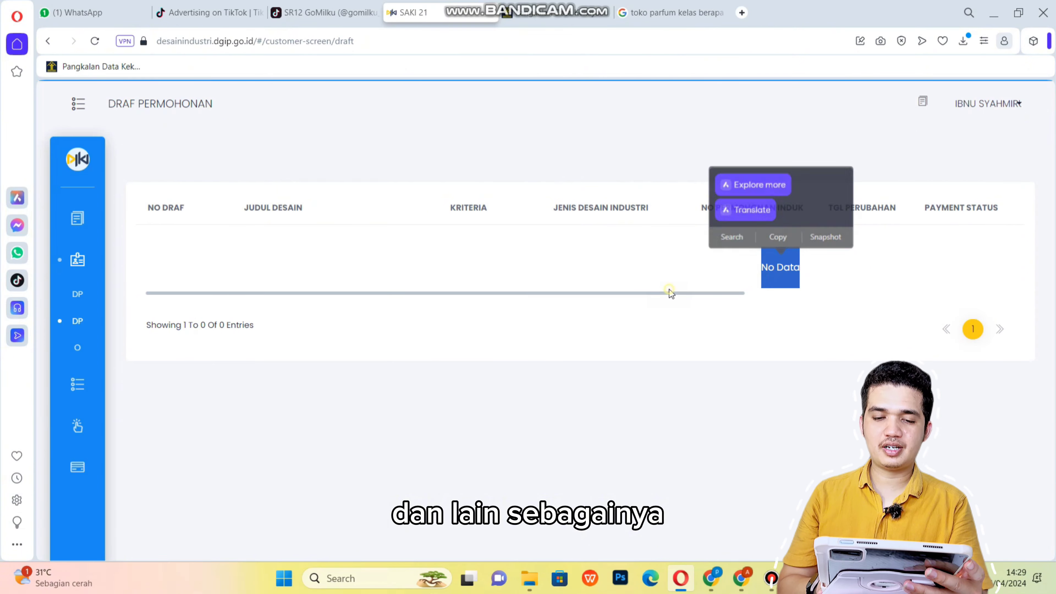
mouse_move(88, 260)
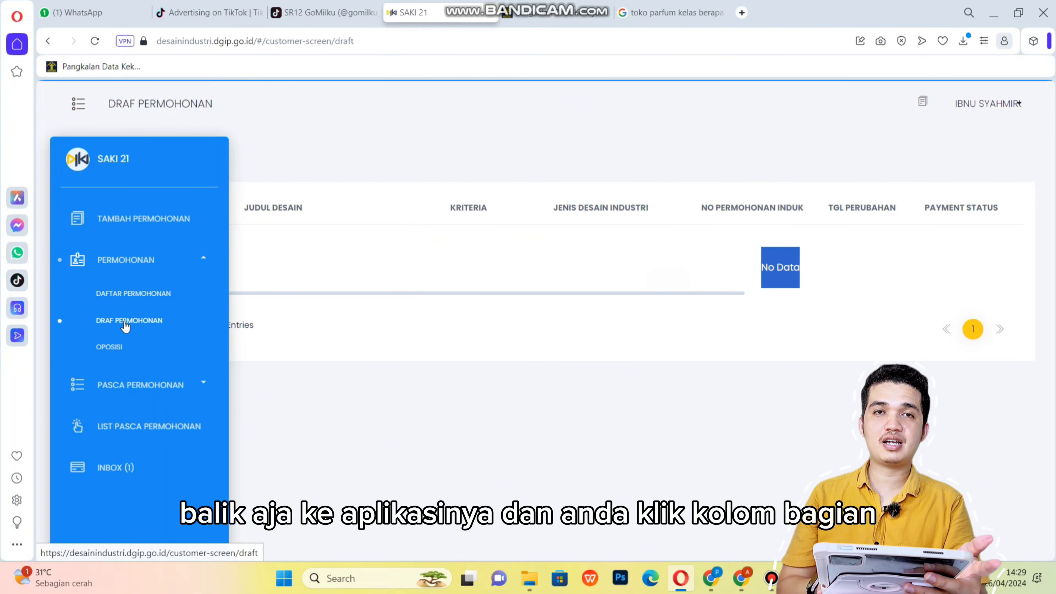
Find Q BOX in Daftar Permohonan, filed 26-APR-24, class 20-02, under Pemeriksaan Formalitas.
left_click(131, 295)
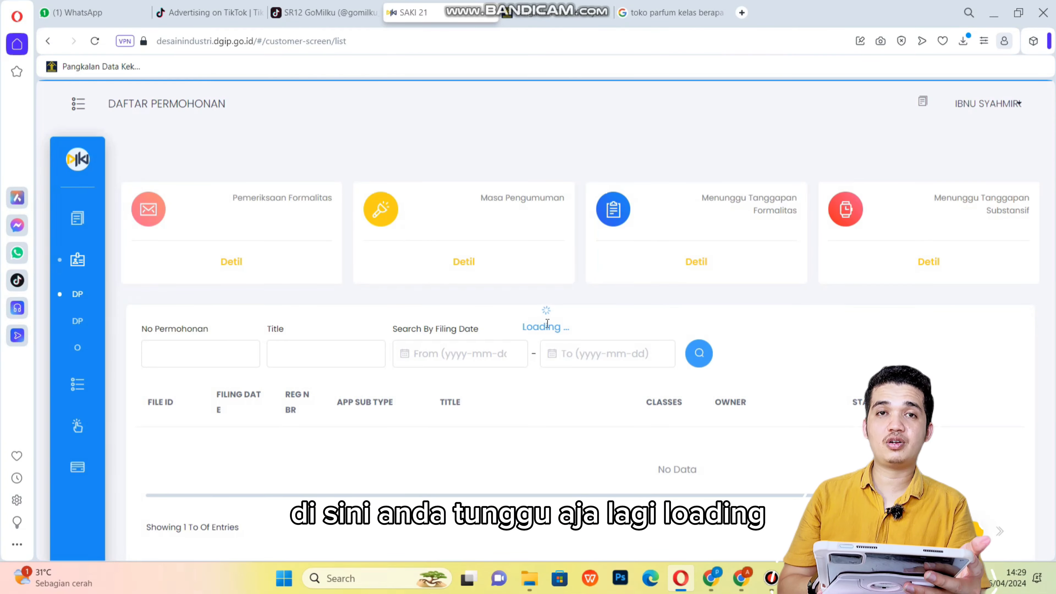
scroll(229, 426, "down", 3)
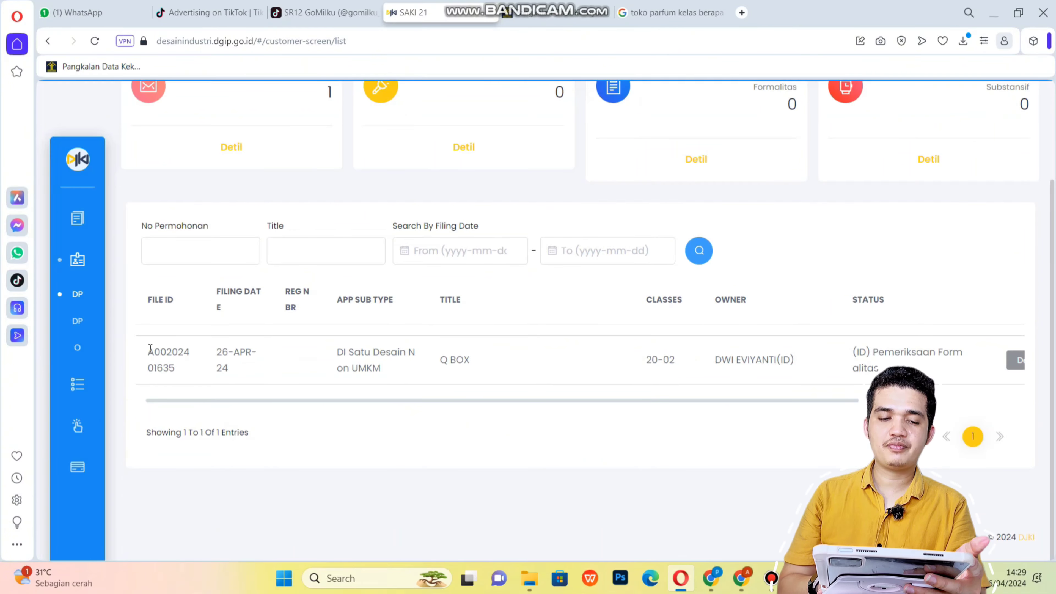
left_click_drag(148, 347, 184, 373)
left_click(222, 356)
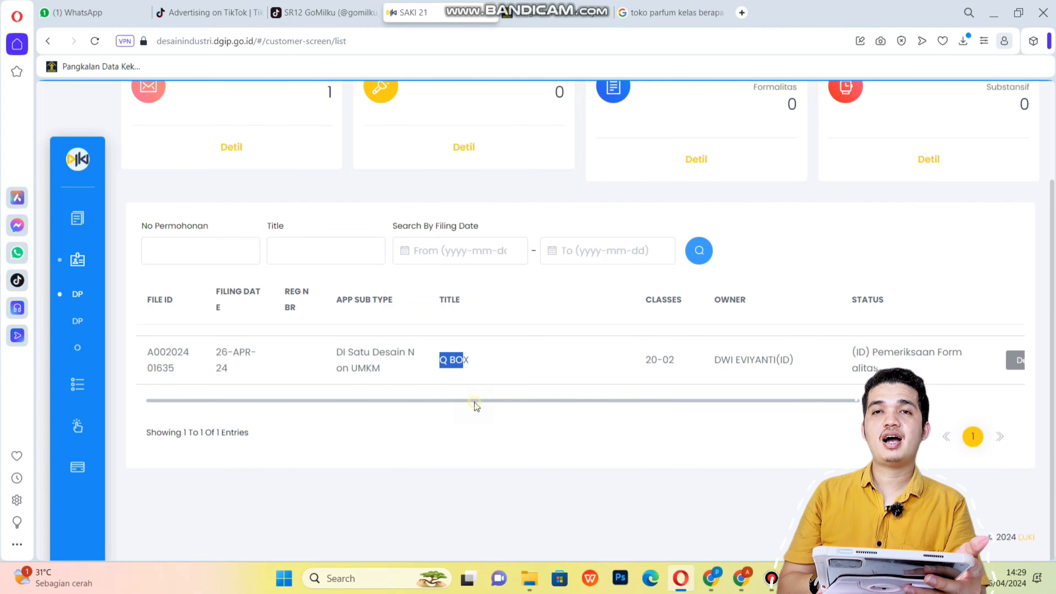
left_click_drag(474, 401, 641, 411)
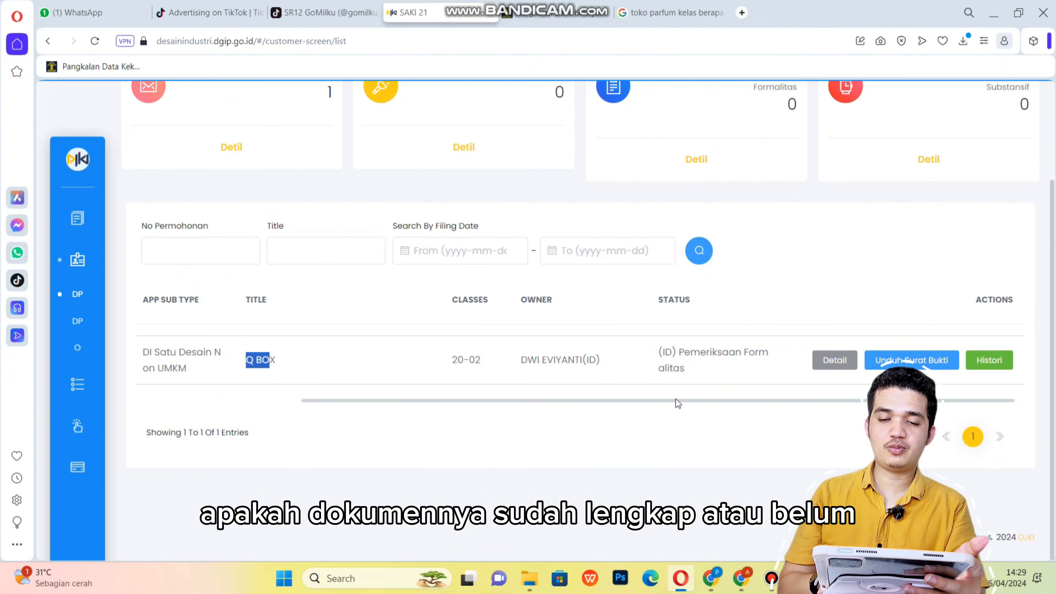